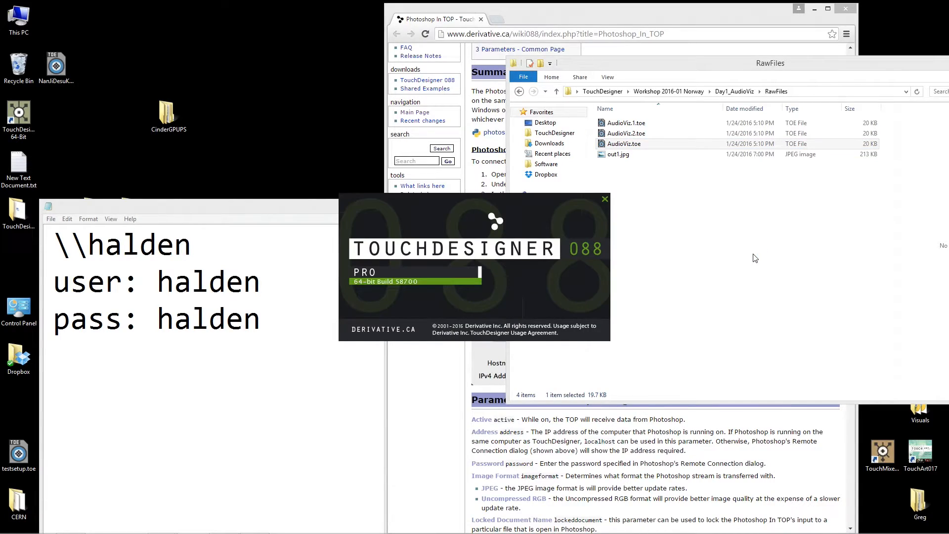
Examine the AudioViz.1 example network from the audio input through the particle and geometry operators to the final render output
drag(692, 272, 665, 245)
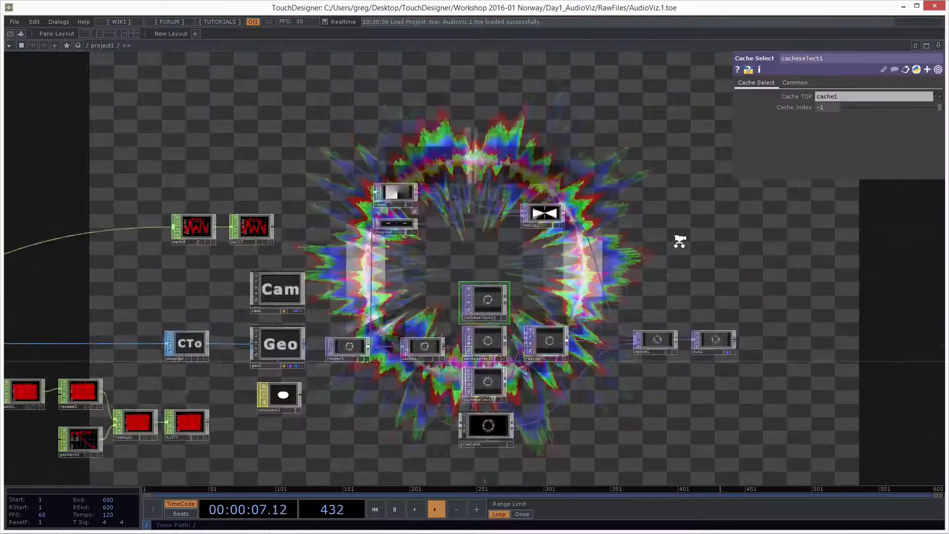
middle_drag(666, 246, 648, 333)
drag(648, 332, 616, 177)
middle_drag(617, 177, 519, 248)
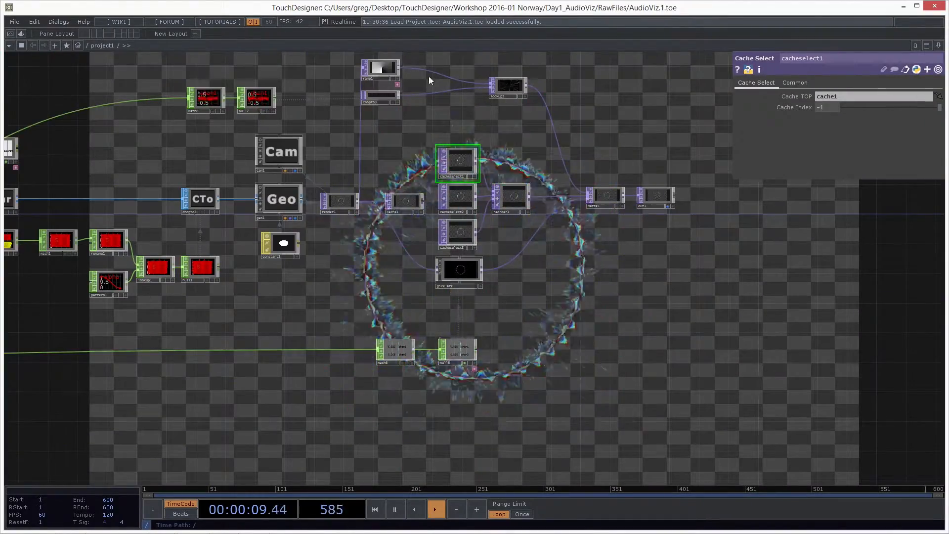
drag(384, 11, 344, 0)
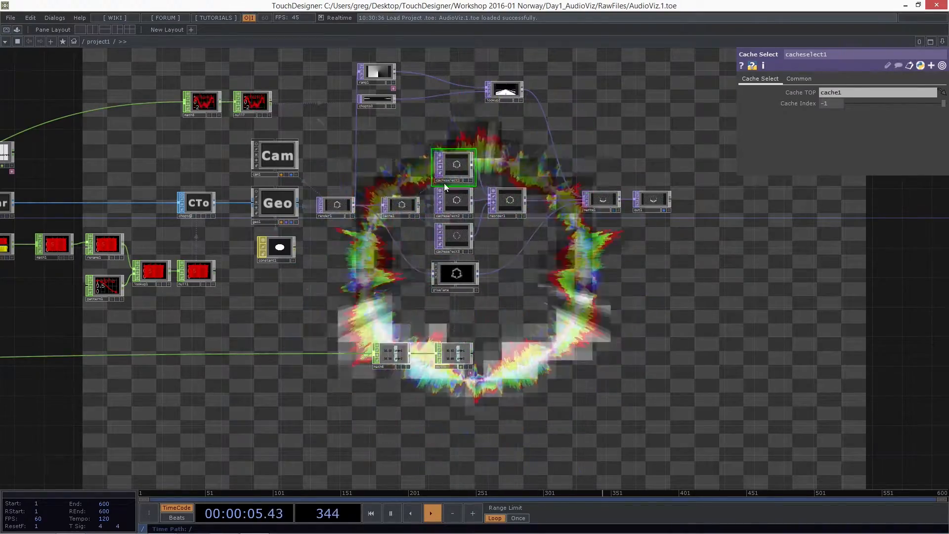
key(h)
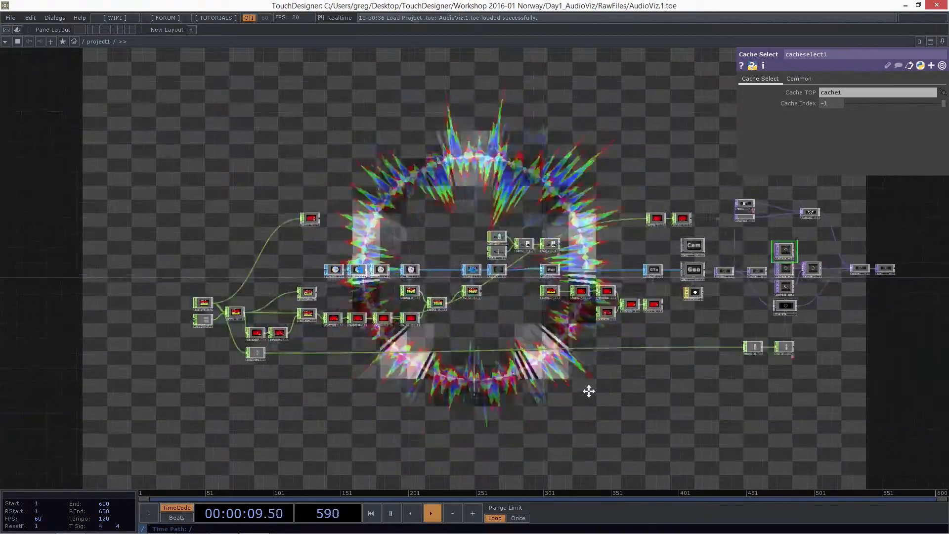
scroll(248, 321, up, 5)
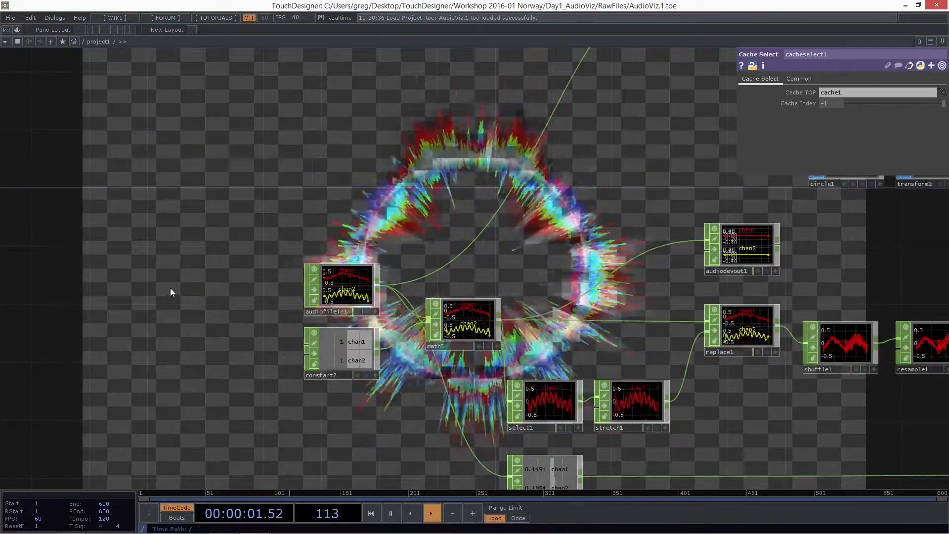
scroll(168, 285, down, 4)
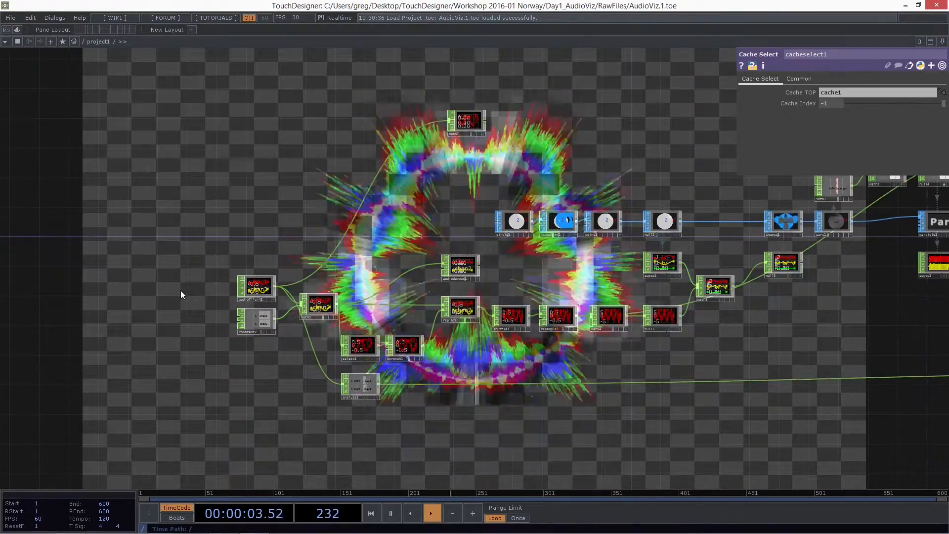
scroll(189, 249, down, 3)
scroll(189, 249, down, 2)
drag(495, 290, 463, 302)
scroll(483, 249, up, 4)
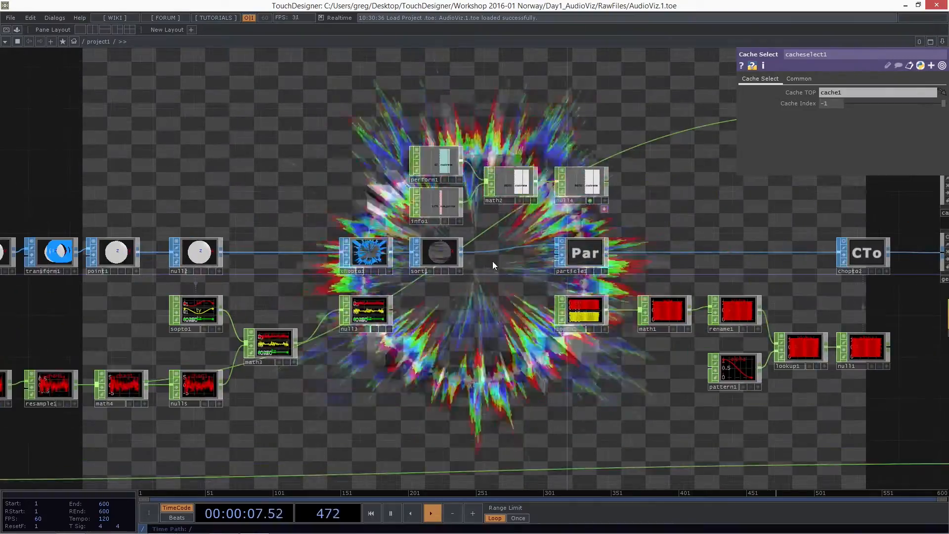
scroll(480, 301, down, 2)
drag(653, 231, 592, 227)
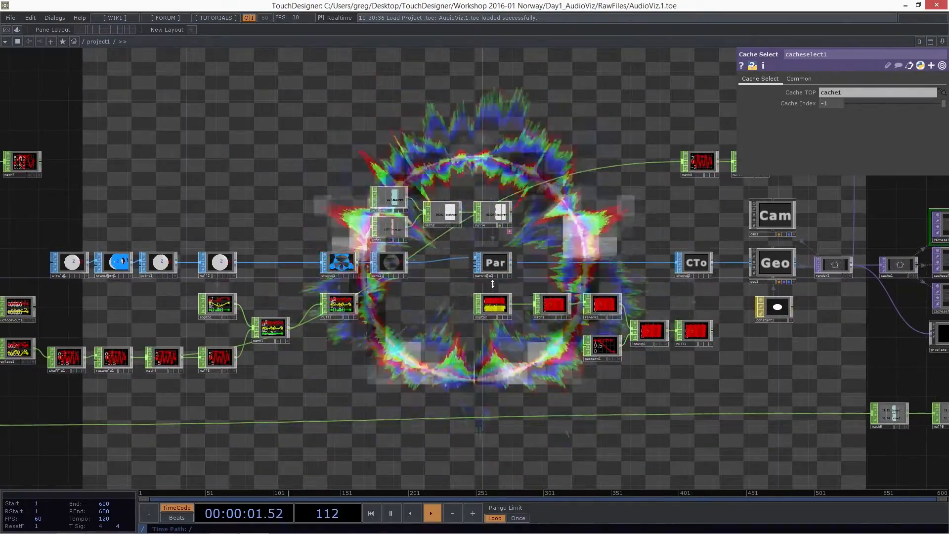
drag(673, 238, 532, 249)
drag(645, 386, 508, 412)
drag(719, 392, 715, 391)
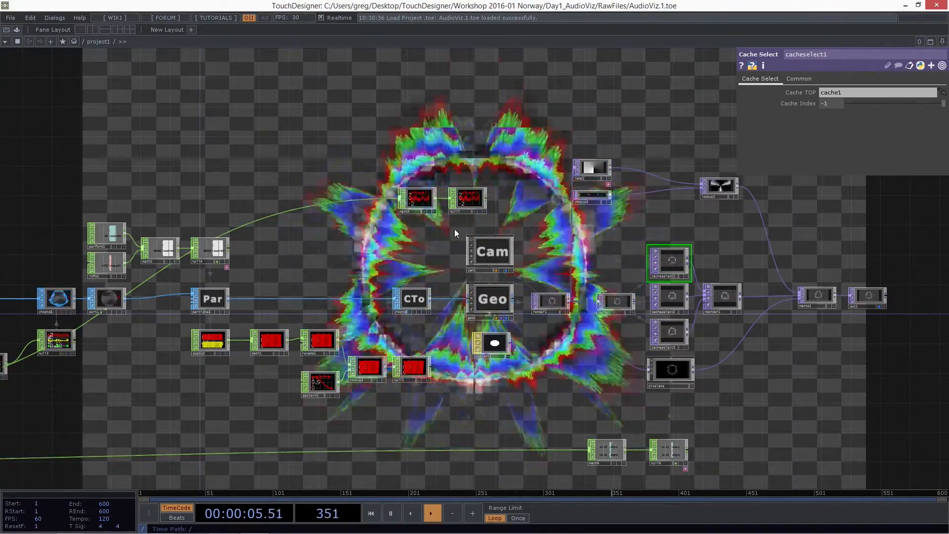
drag(402, 245, 582, 239)
scroll(581, 240, down, 5)
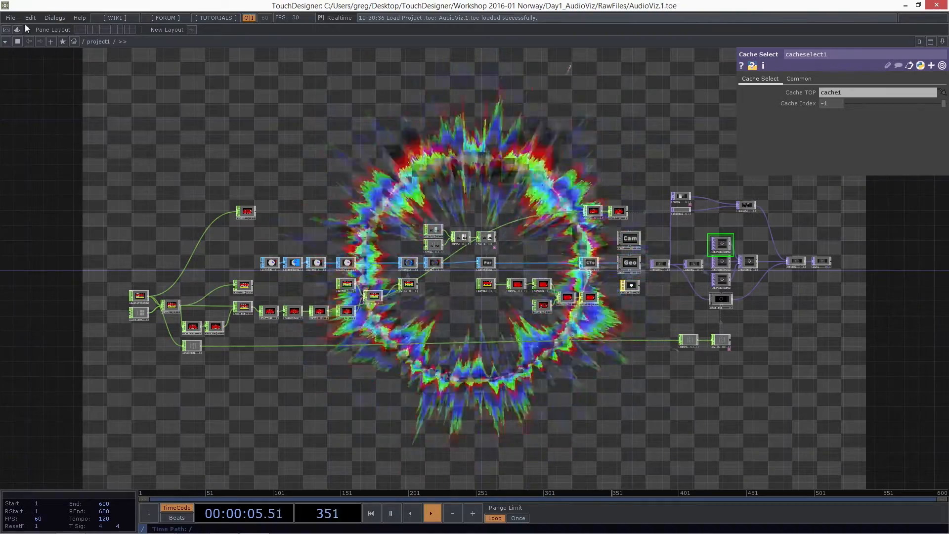
Create a new project without saving the example and save it as AudioViz.5.toe in the Workshop 2016-01 Norway folder
click(16, 18)
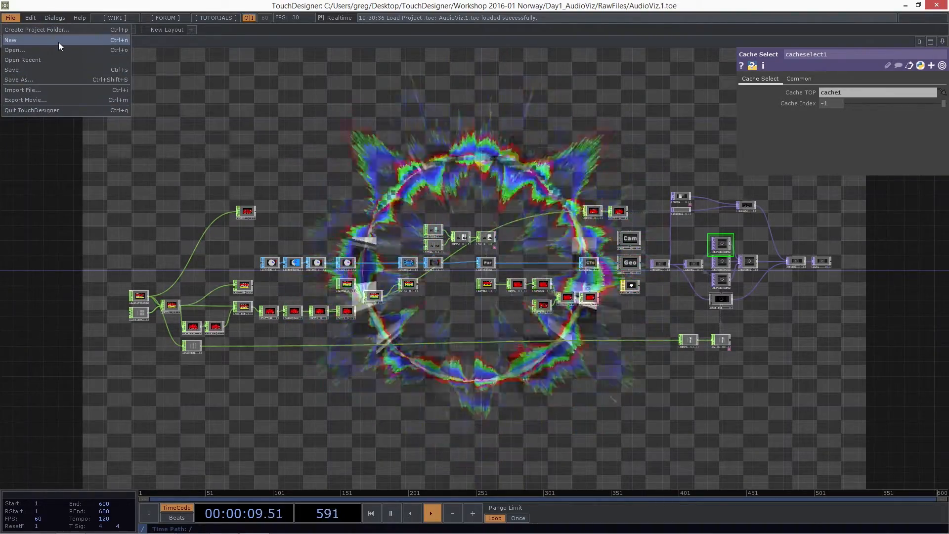
click(59, 41)
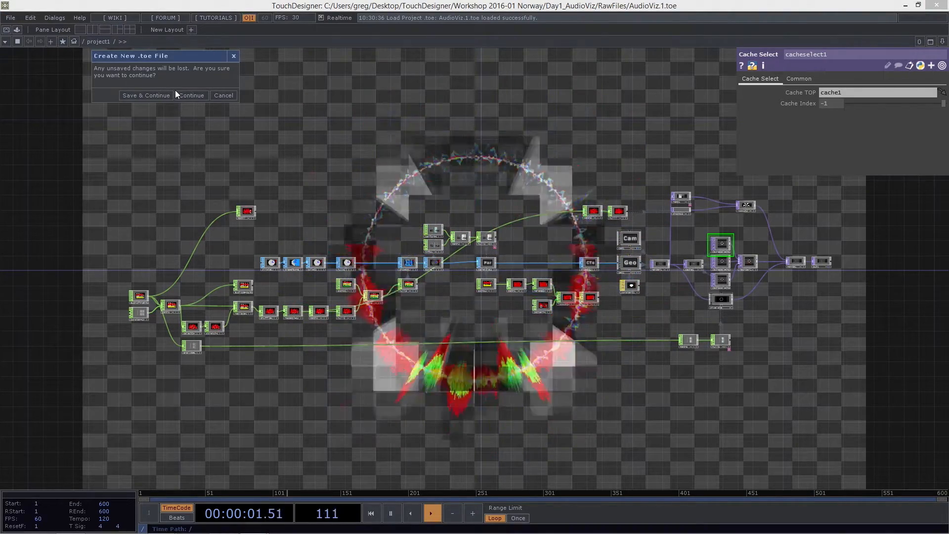
click(191, 96)
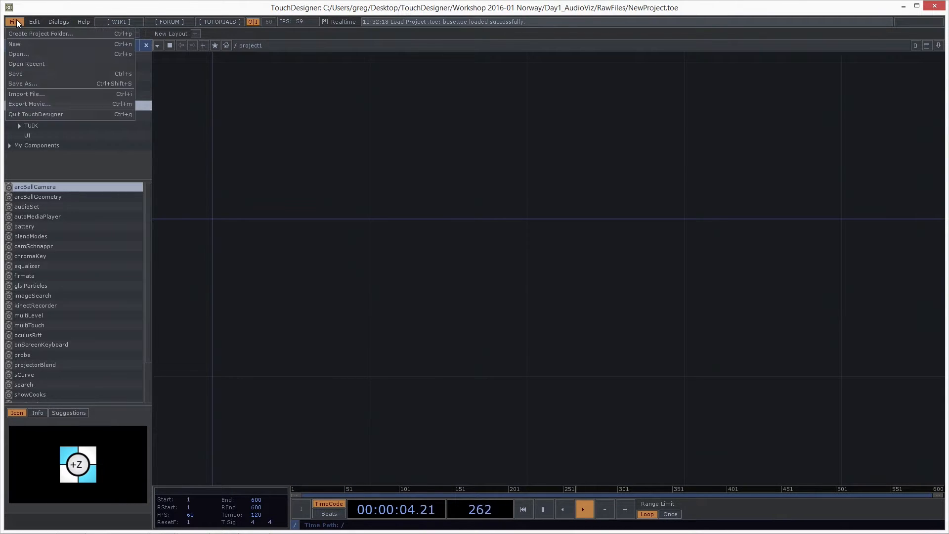
click(57, 84)
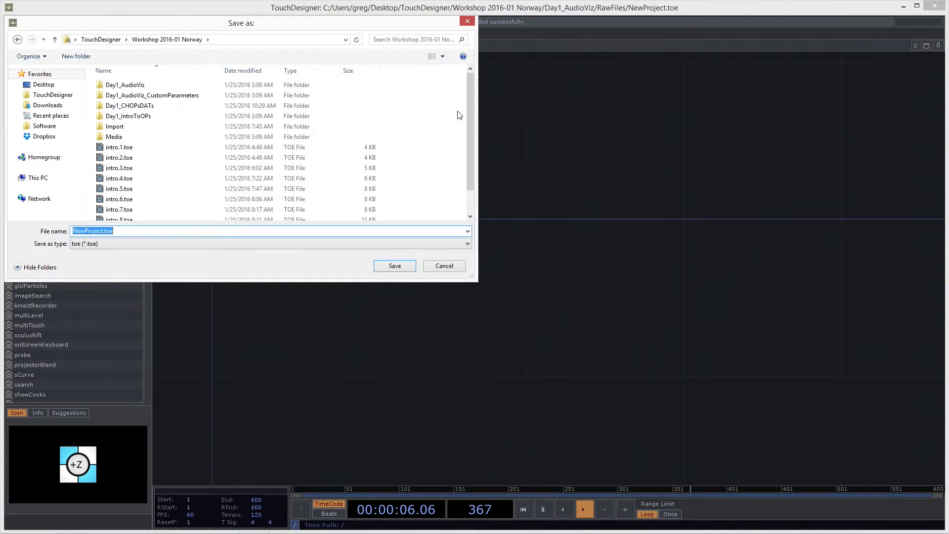
drag(471, 107, 489, 95)
click(395, 266)
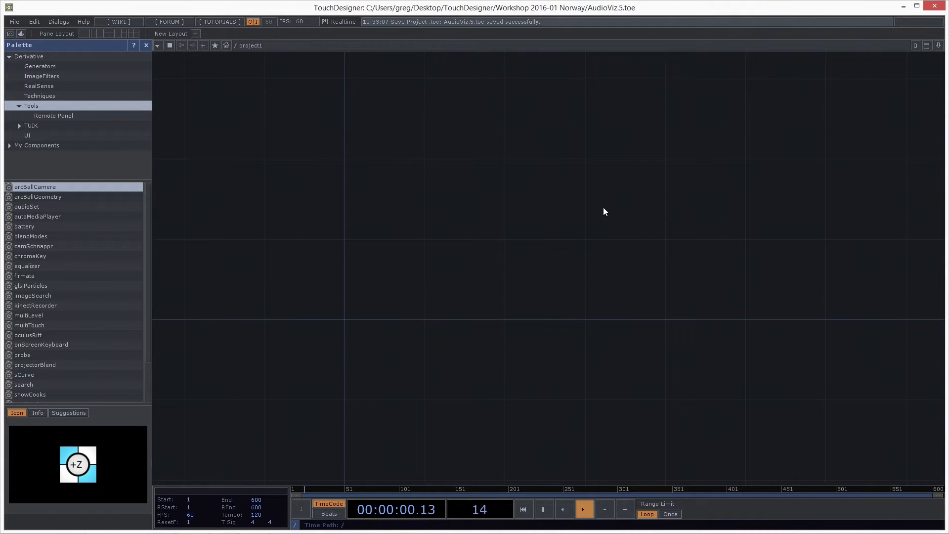
Switch to the AudioViz.1 example and test constant2 by setting chan1 to 0 and back to 1
click(69, 526)
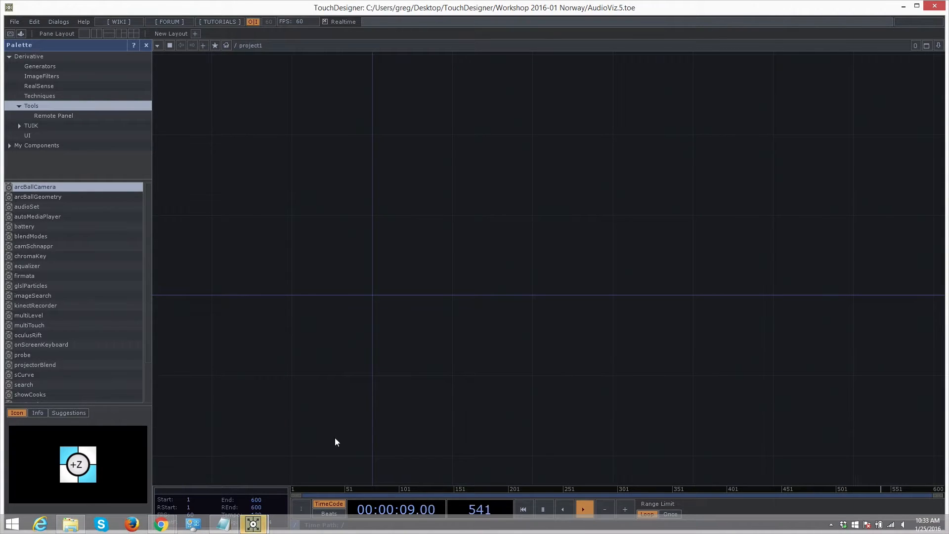
mouse_move(253, 526)
click(280, 480)
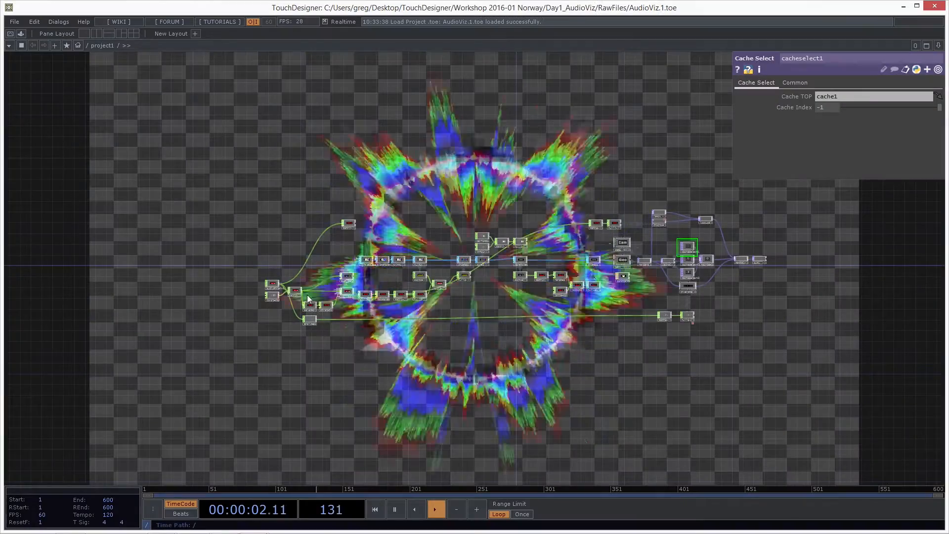
scroll(284, 340, up, 5)
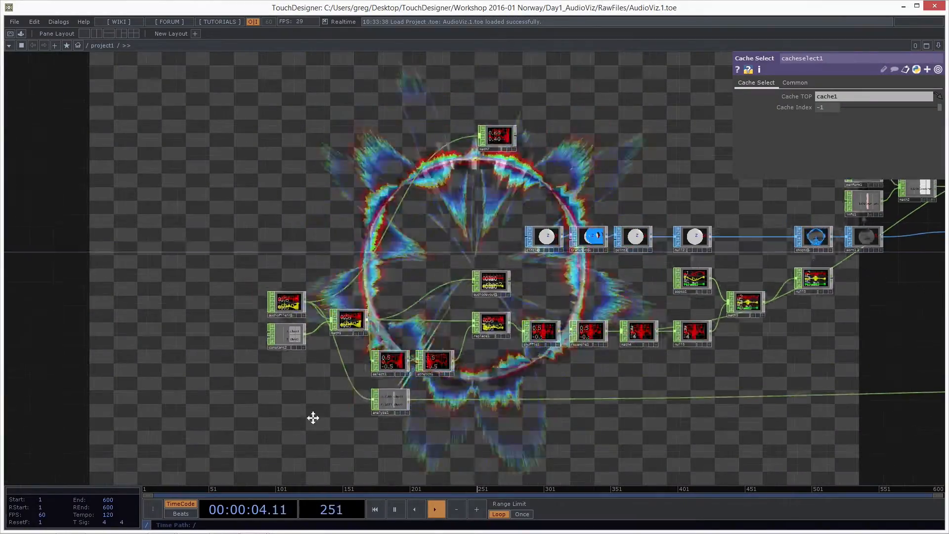
scroll(289, 313, up, 2)
click(309, 347)
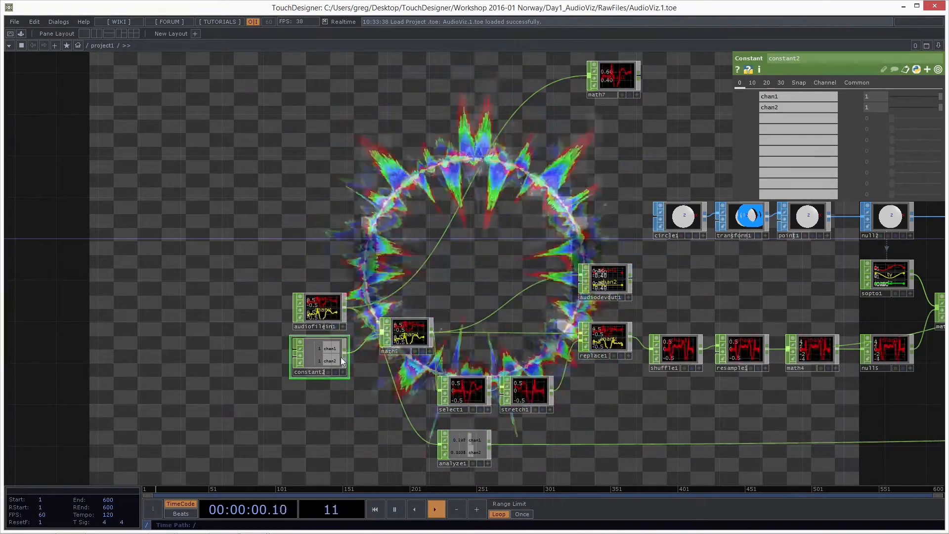
drag(937, 97, 870, 95)
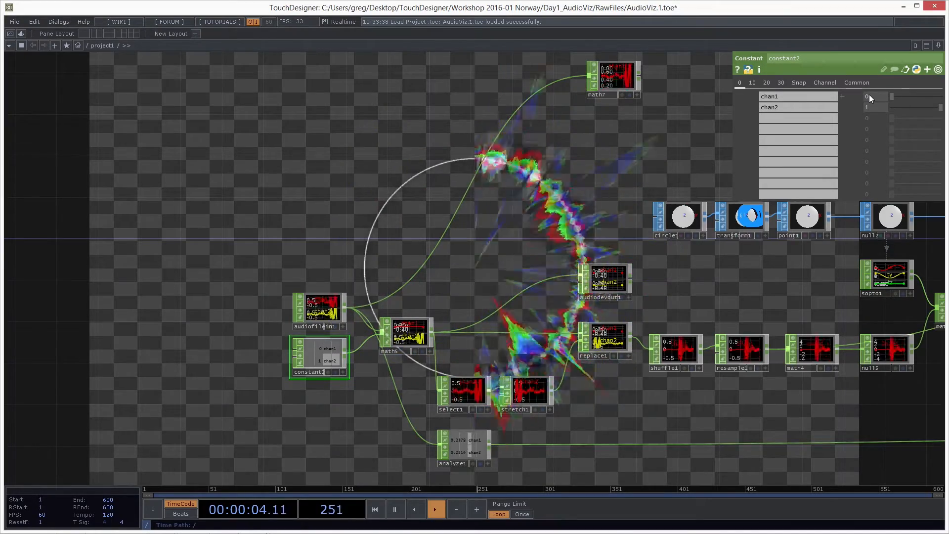
drag(870, 95, 942, 103)
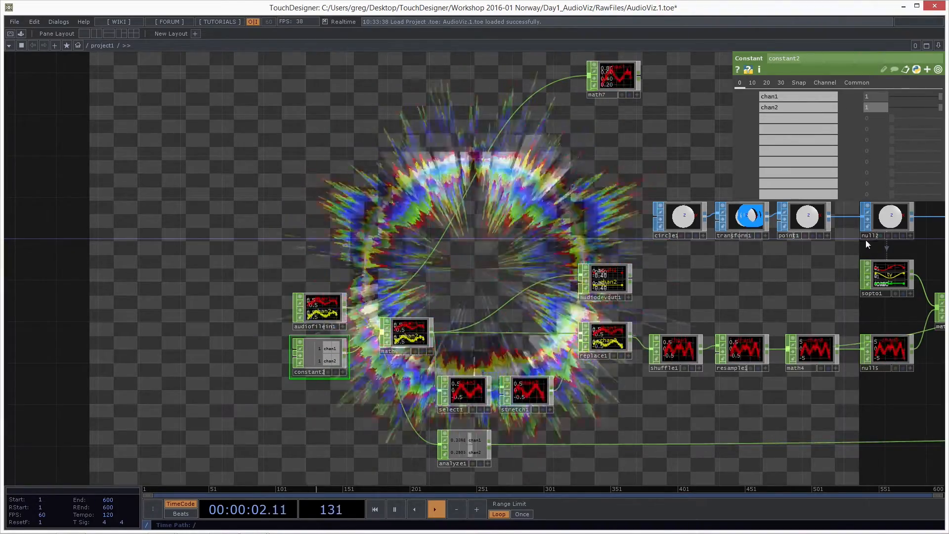
scroll(648, 150, down, 5)
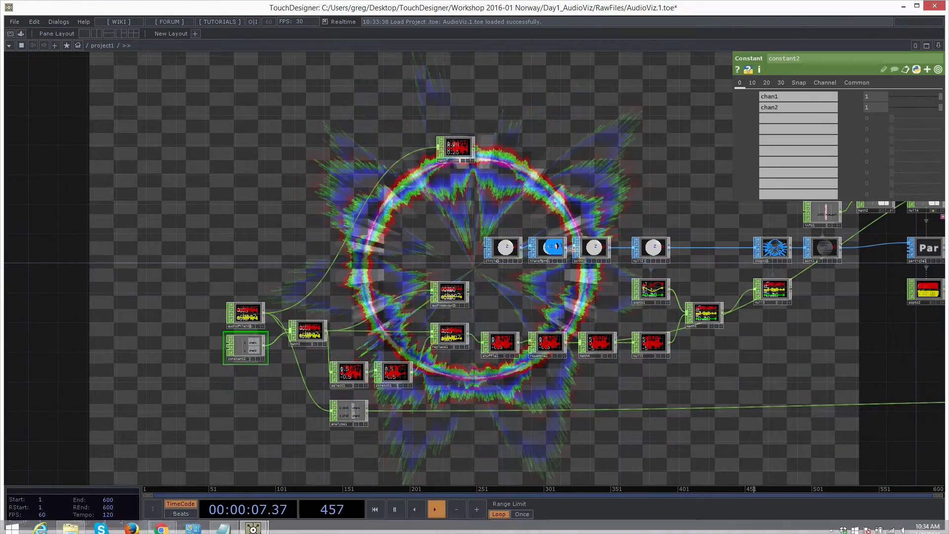
Switch back to the AudioViz.5 project and add a Particle SOP to the empty network
mouse_move(253, 525)
click(221, 458)
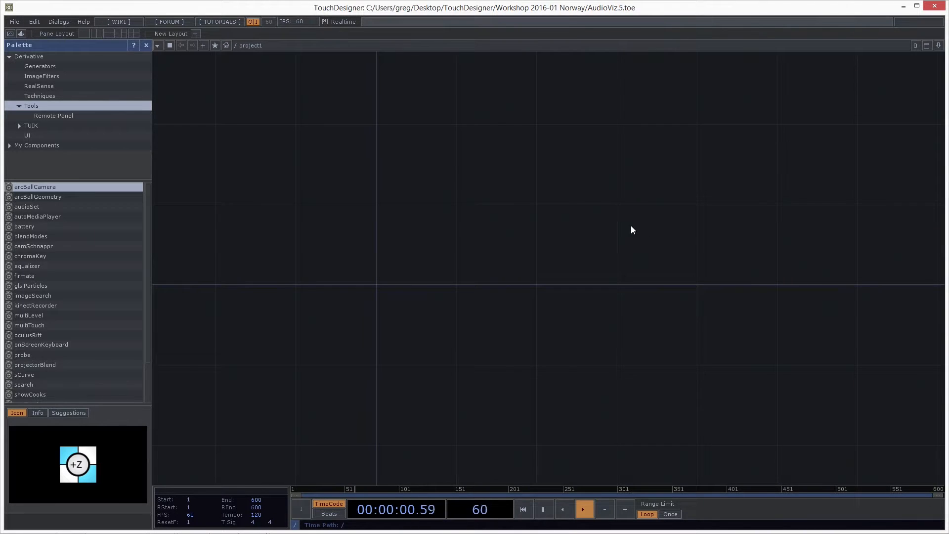
key(Tab)
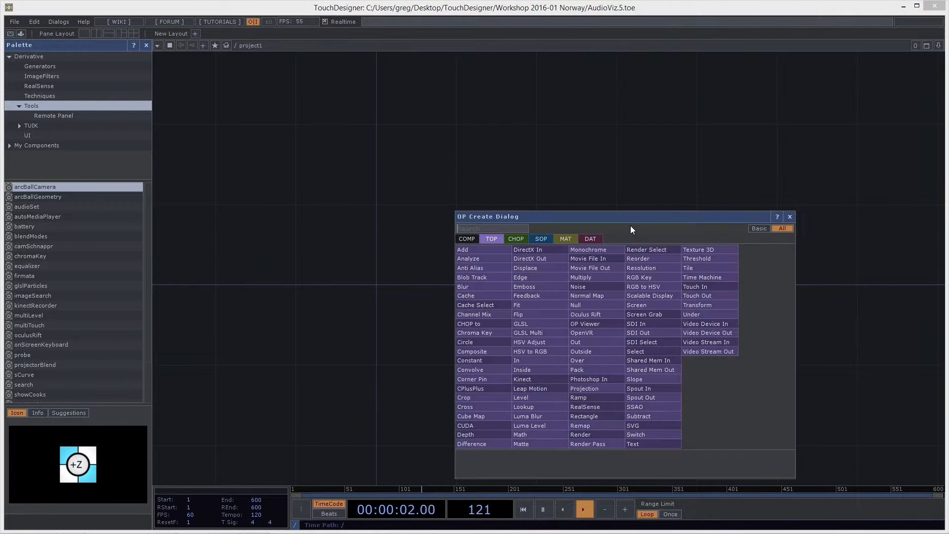
click(548, 238)
text(par)
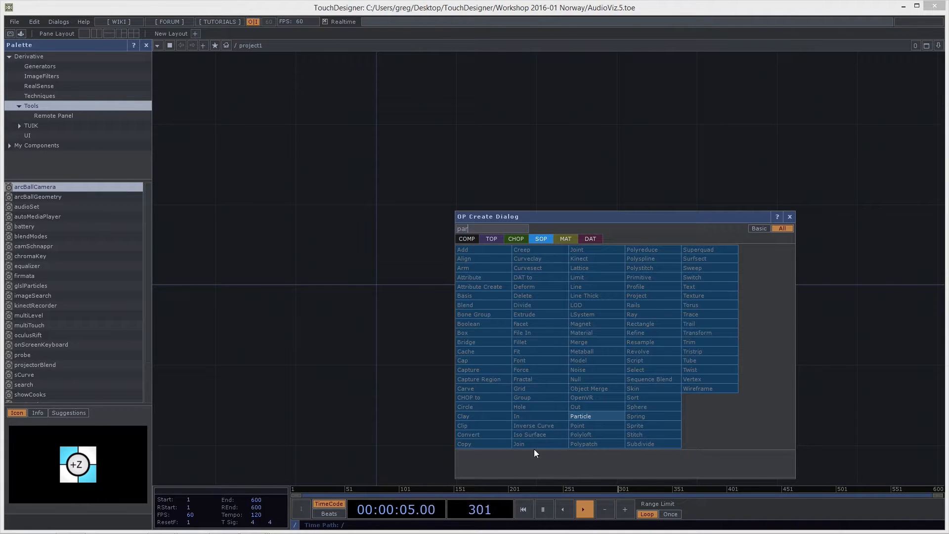
click(582, 416)
click(623, 193)
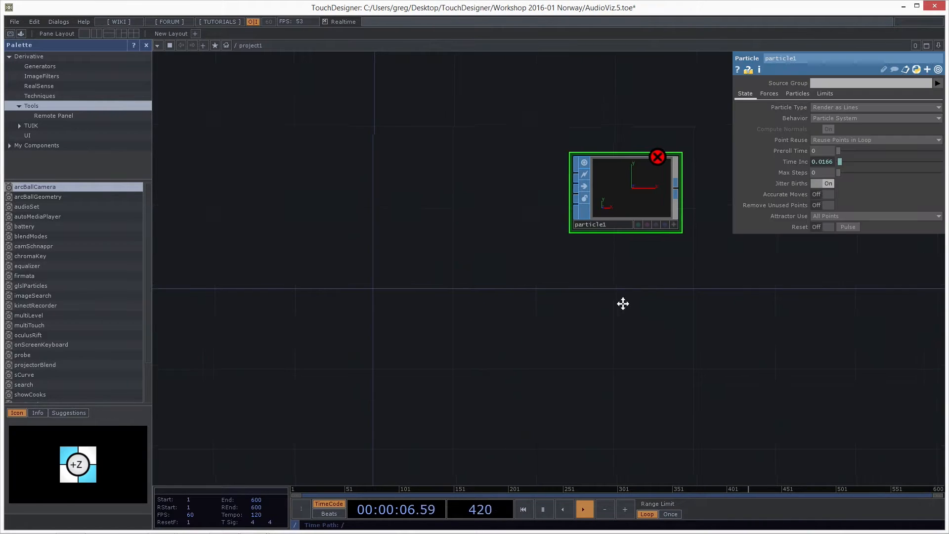
drag(623, 303, 609, 327)
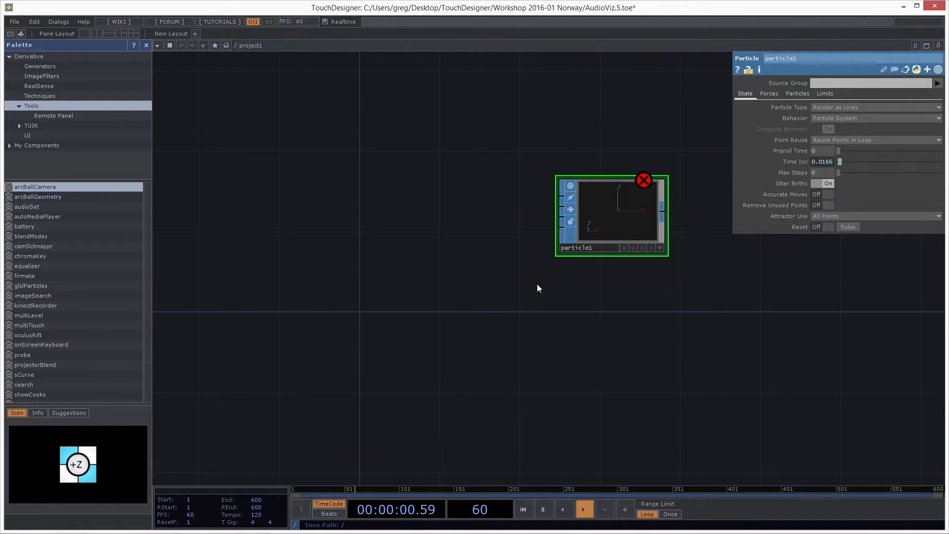
Add a second Particle SOP below the first one and delete it again
key(Tab)
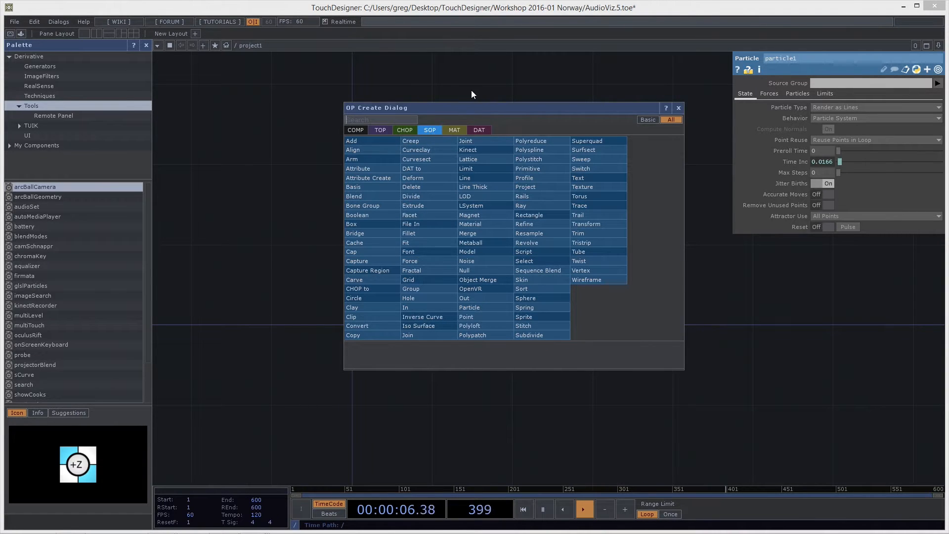
key(Escape)
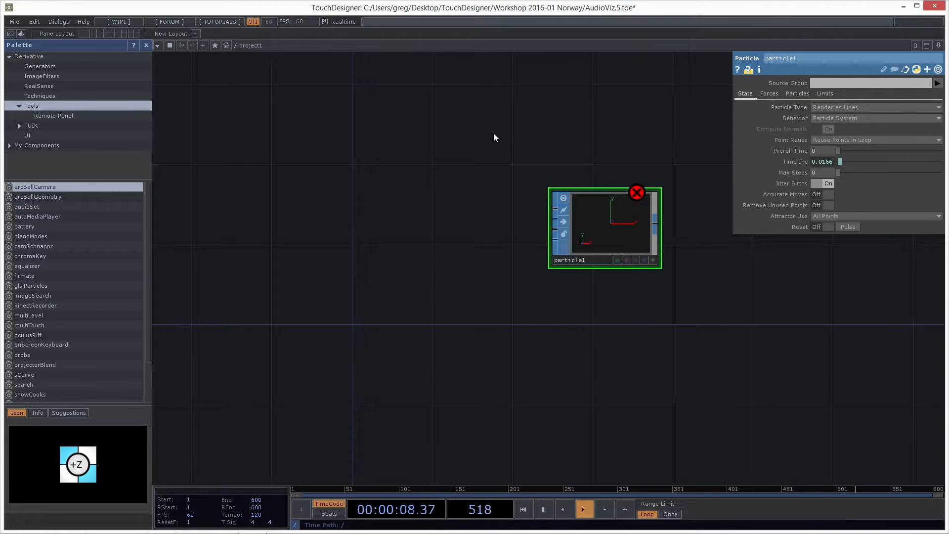
key(Tab)
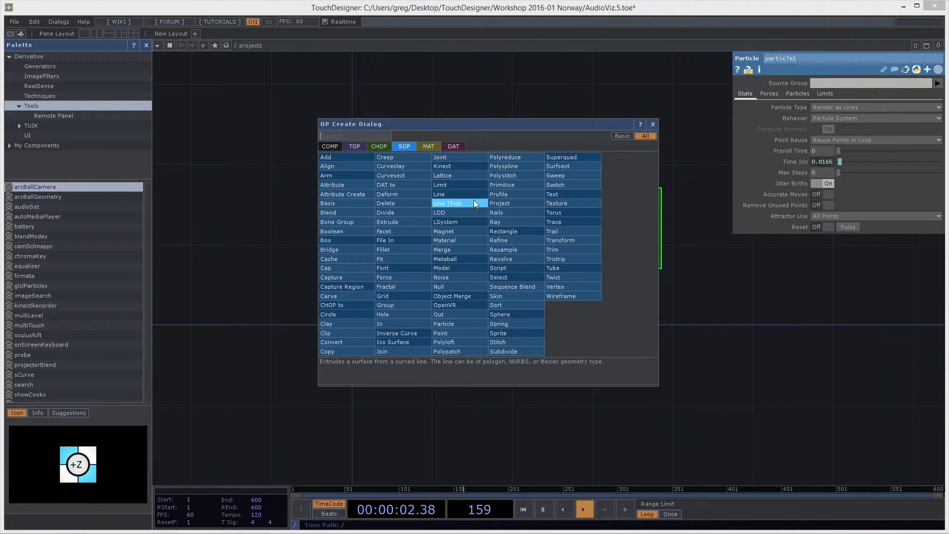
text(particl)
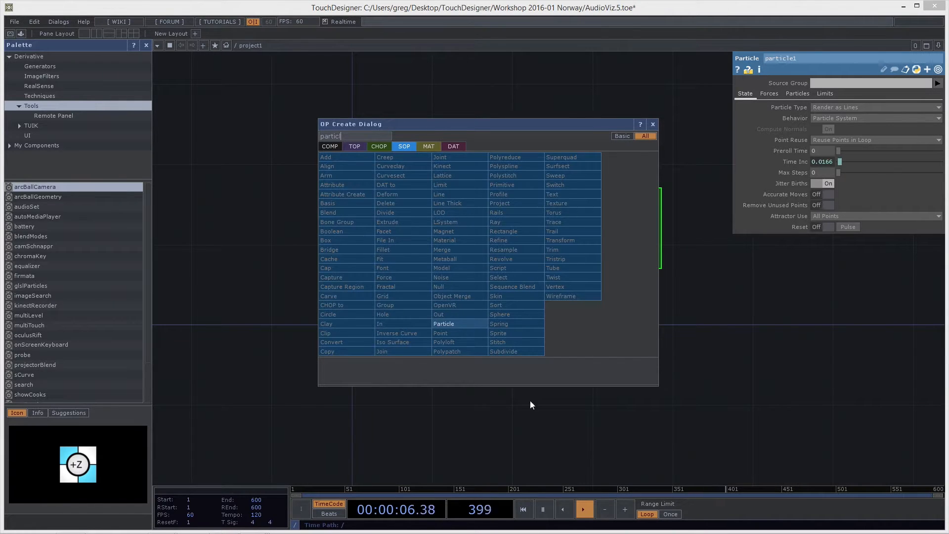
click(462, 320)
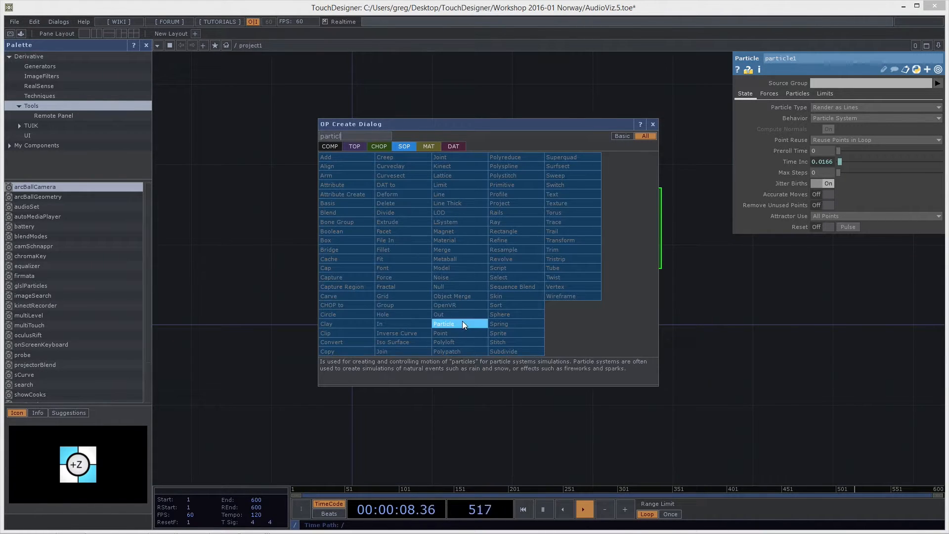
click(503, 337)
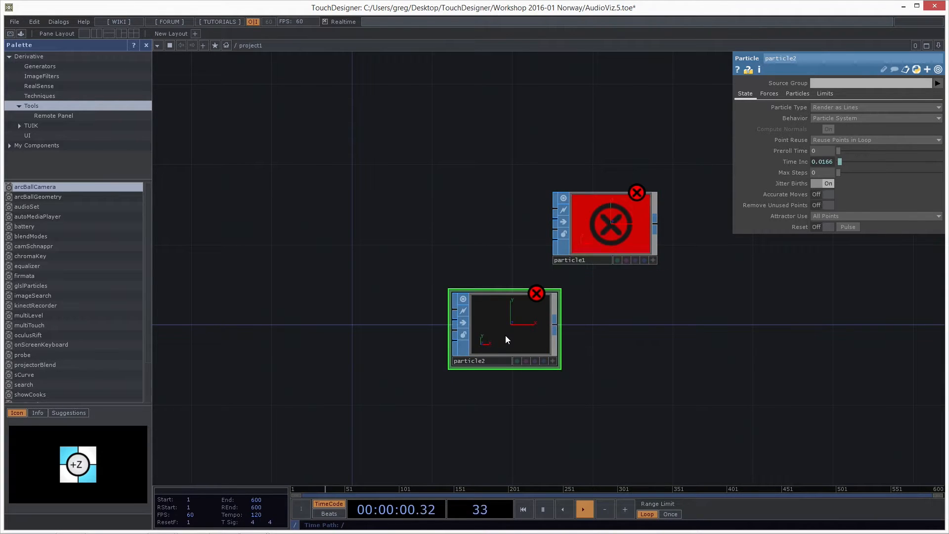
key(Delete)
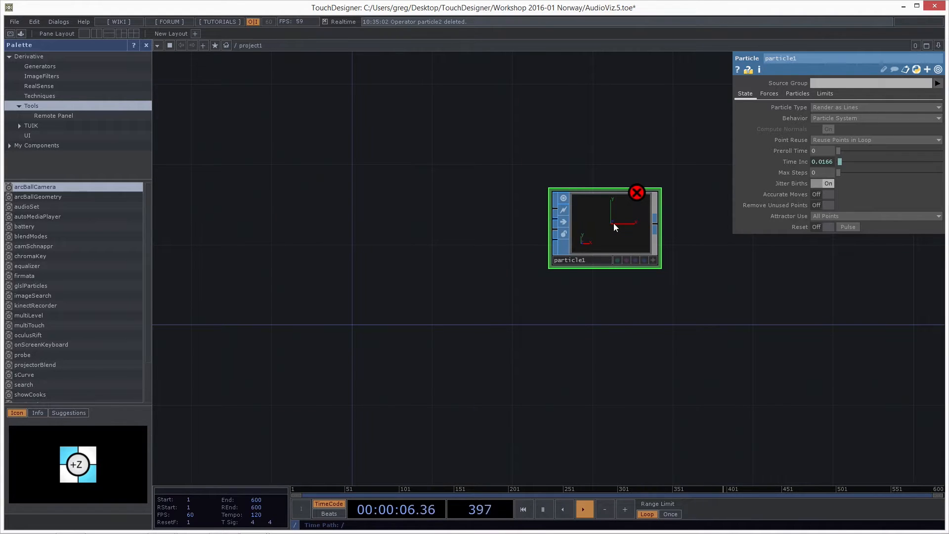
Add a Circle SOP to the network and place it beside the Particle SOP, ahead of its inputs
middle_drag(613, 224, 585, 148)
key(Tab)
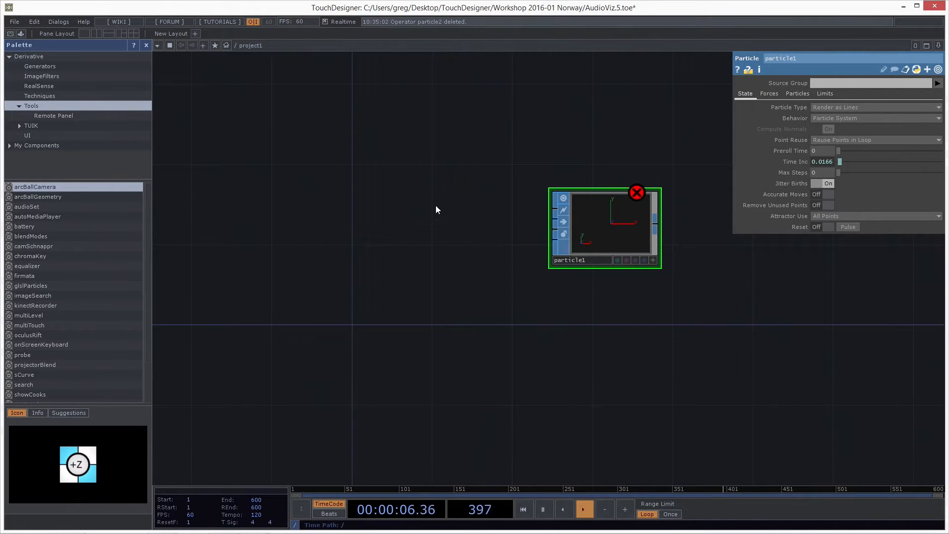
key(Tab)
key(Escape)
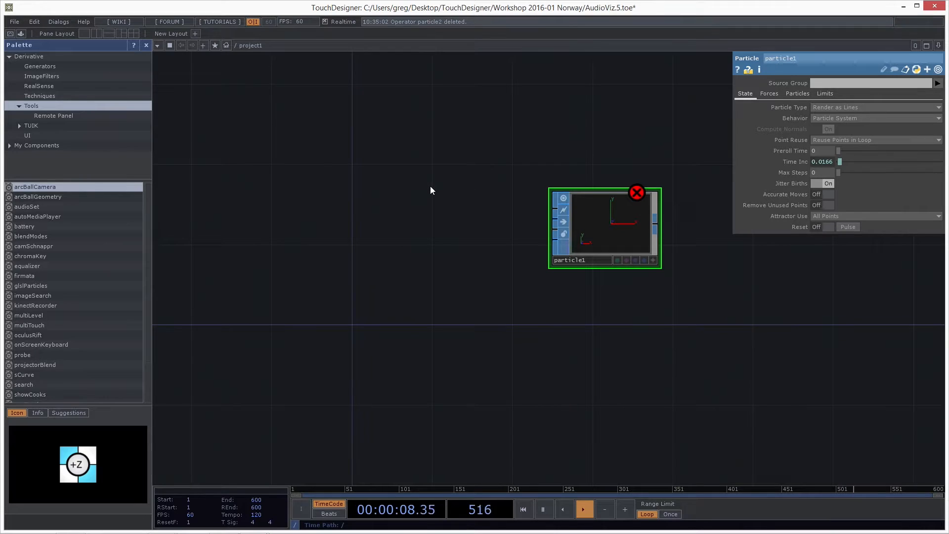
key(Tab)
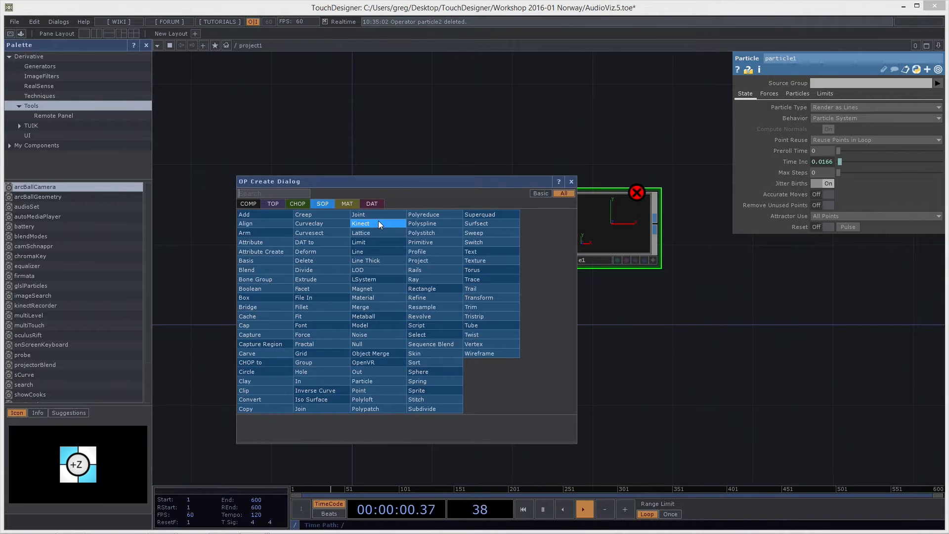
text(cir)
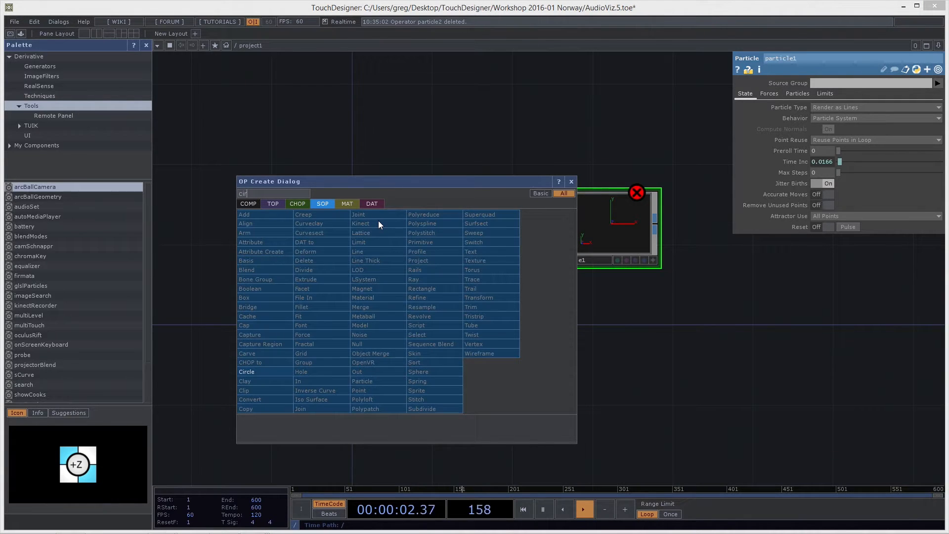
key(Return)
click(379, 221)
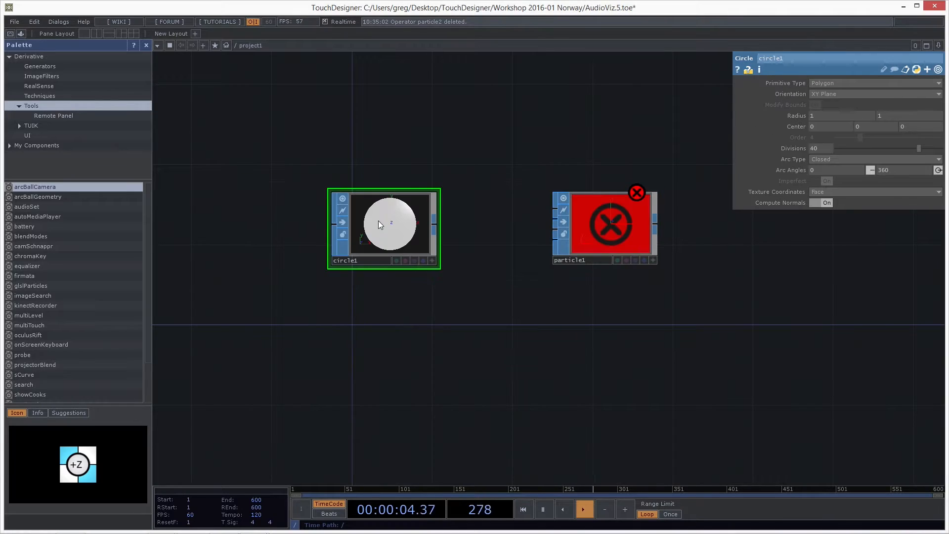
drag(396, 223, 415, 224)
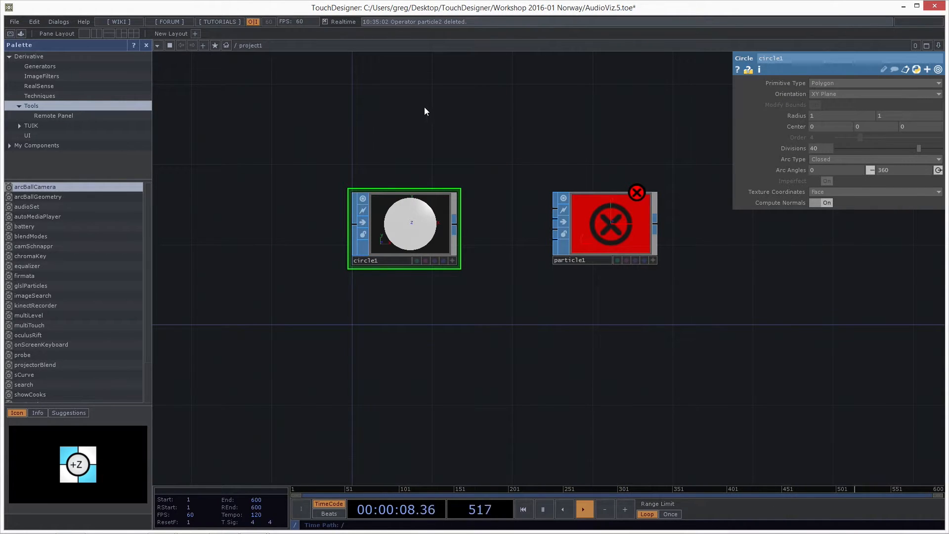
Add a second Circle SOP above the first one and delete it again
key(Tab)
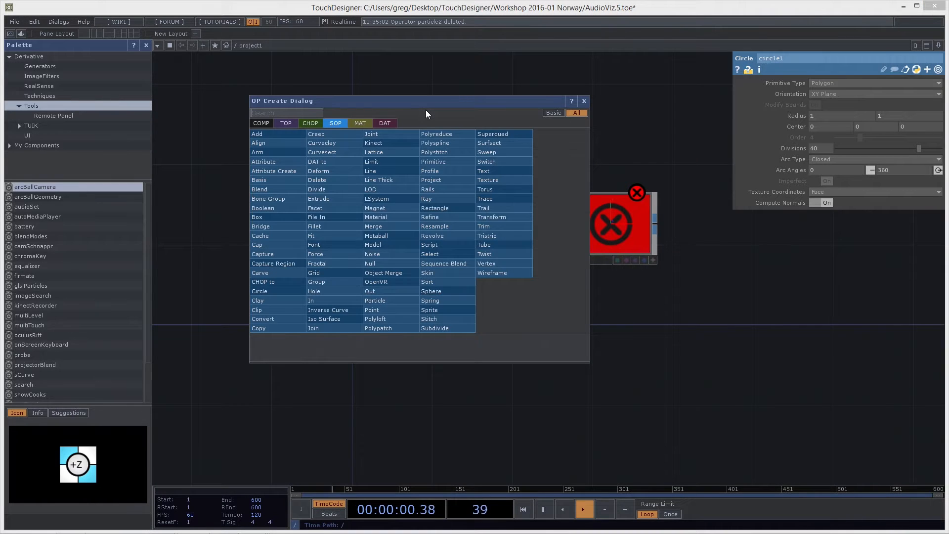
text(cir)
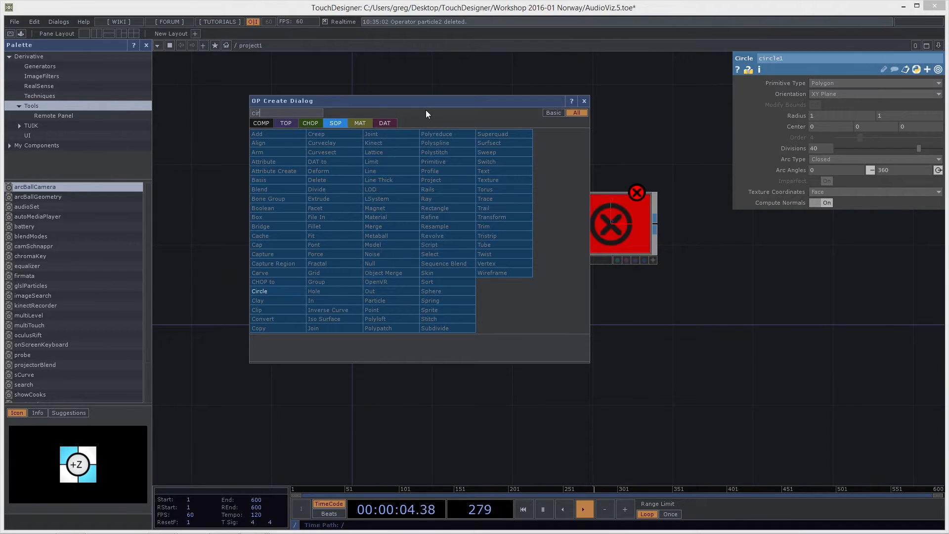
key(Return)
click(424, 109)
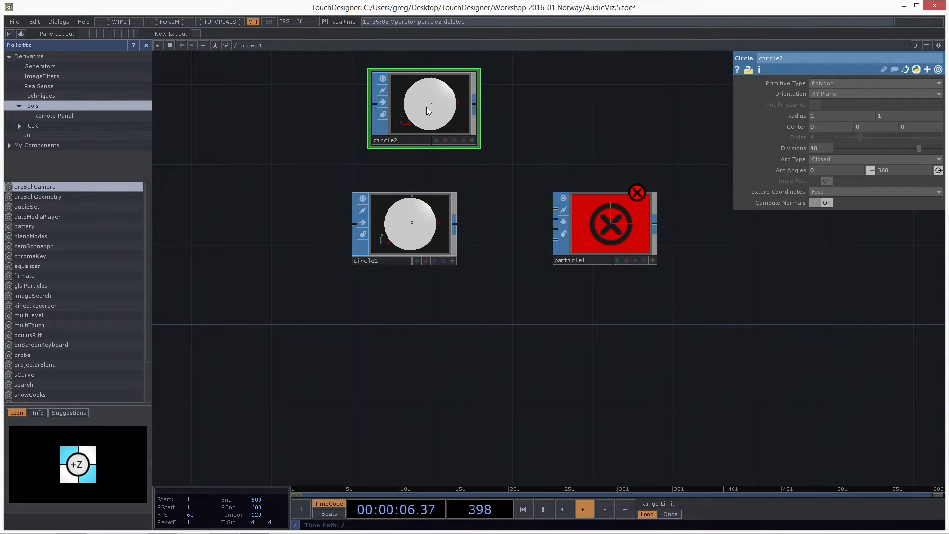
key(Delete)
Connect the output of circle1 to the first input of particle1
click(438, 207)
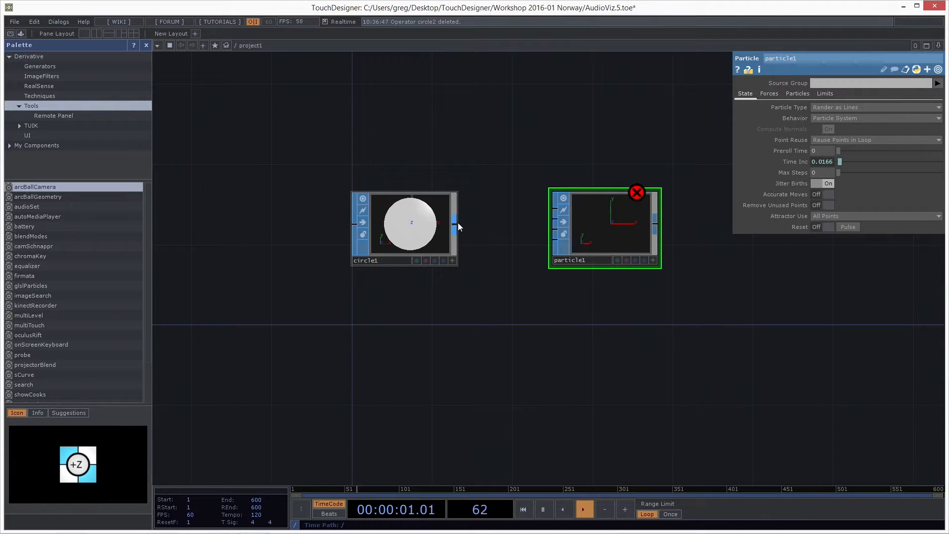
drag(457, 223, 541, 207)
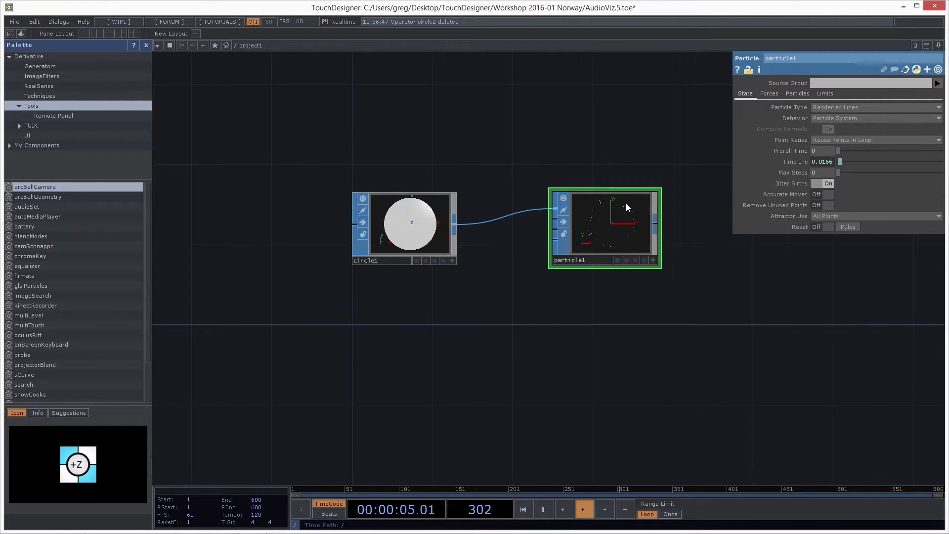
scroll(622, 206, up, 2)
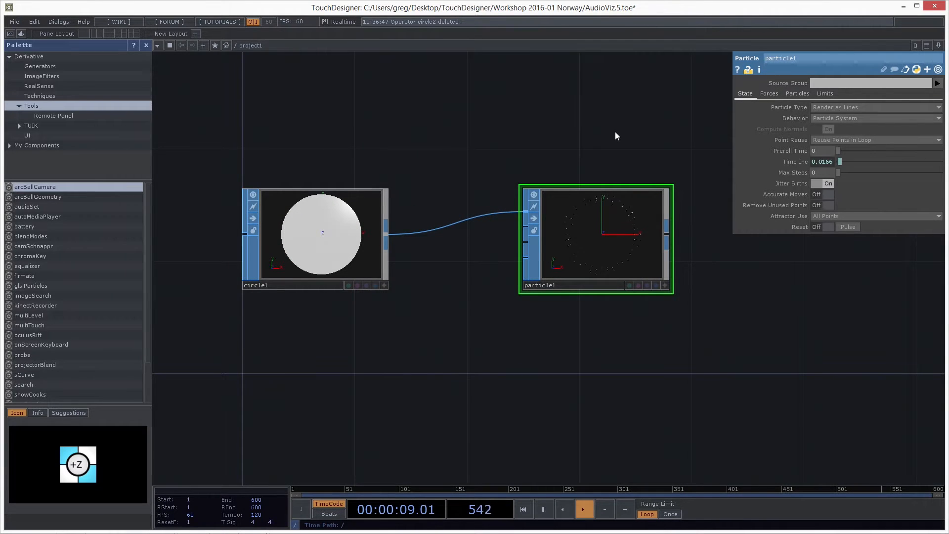
middle_drag(583, 117, 665, 172)
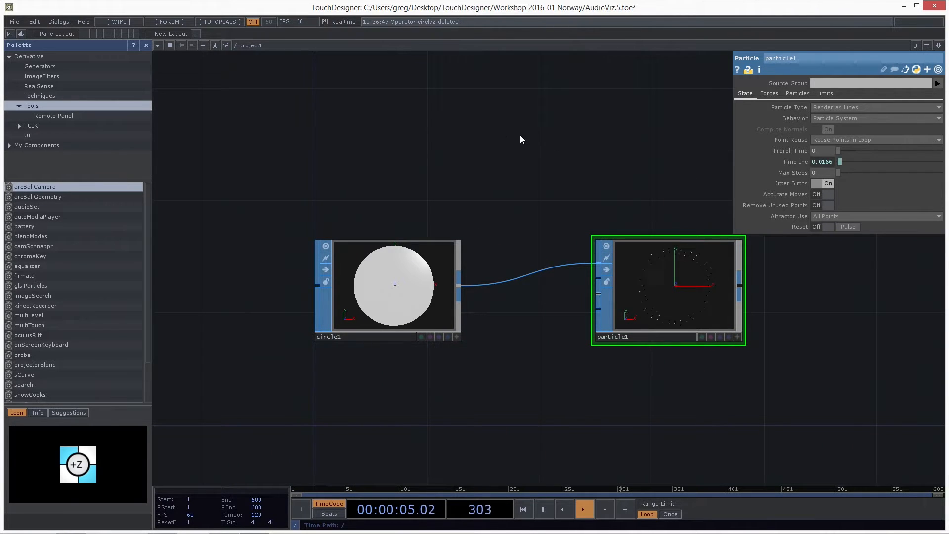
drag(583, 163, 522, 147)
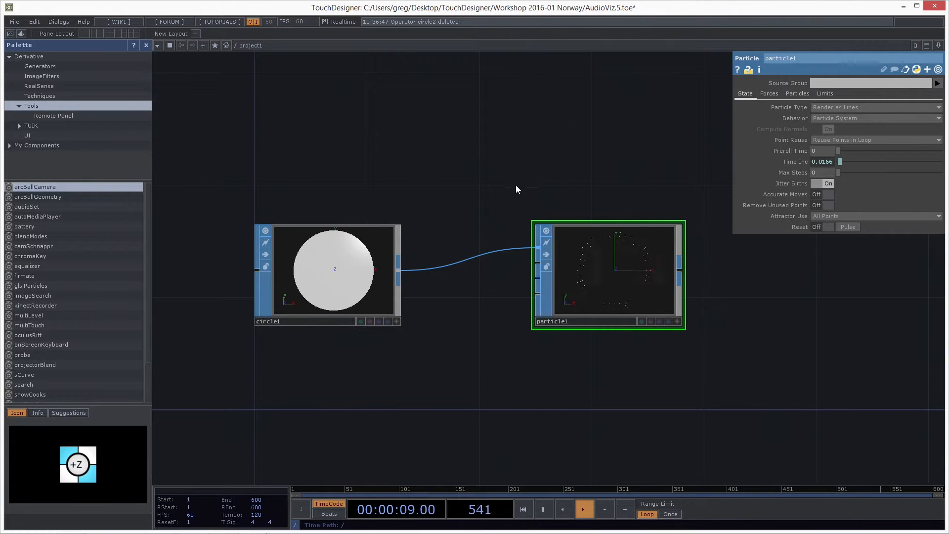
drag(417, 152, 466, 163)
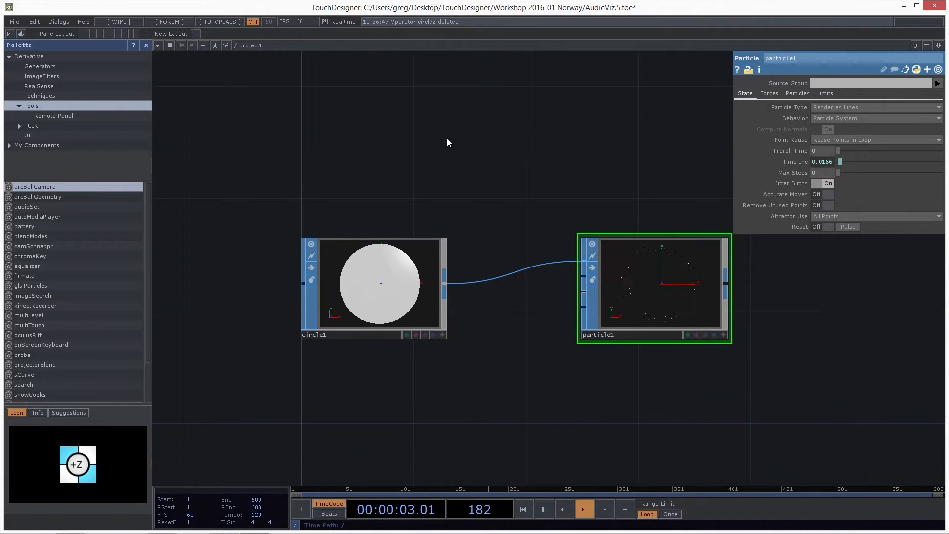
Close the Palette and enlarge particle1 in the network view
drag(503, 386, 467, 366)
scroll(613, 237, up, 5)
scroll(583, 238, down, 4)
scroll(592, 265, up, 5)
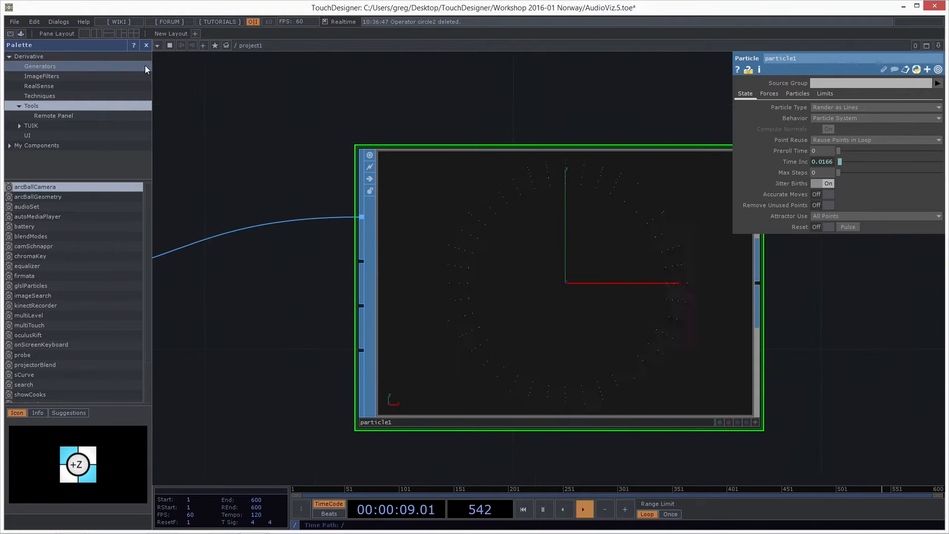
click(146, 47)
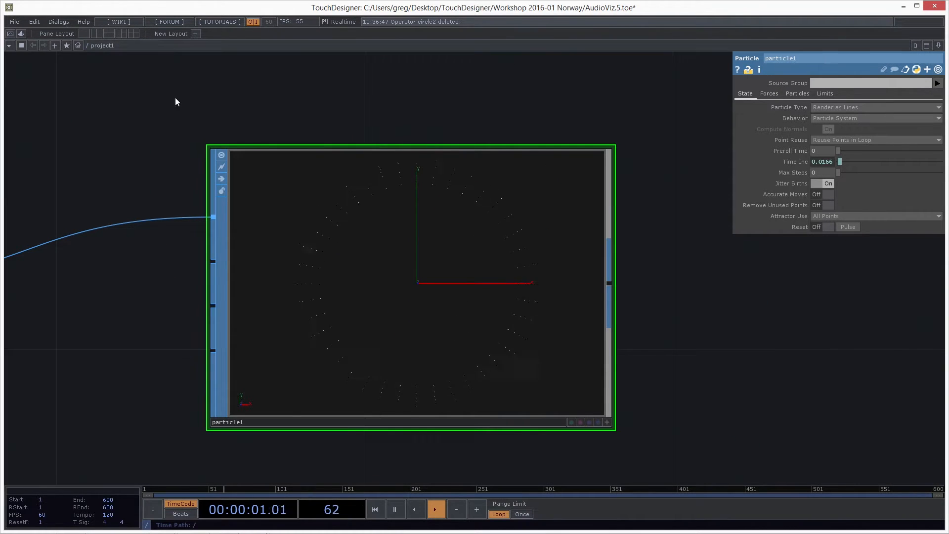
scroll(359, 330, up, 2)
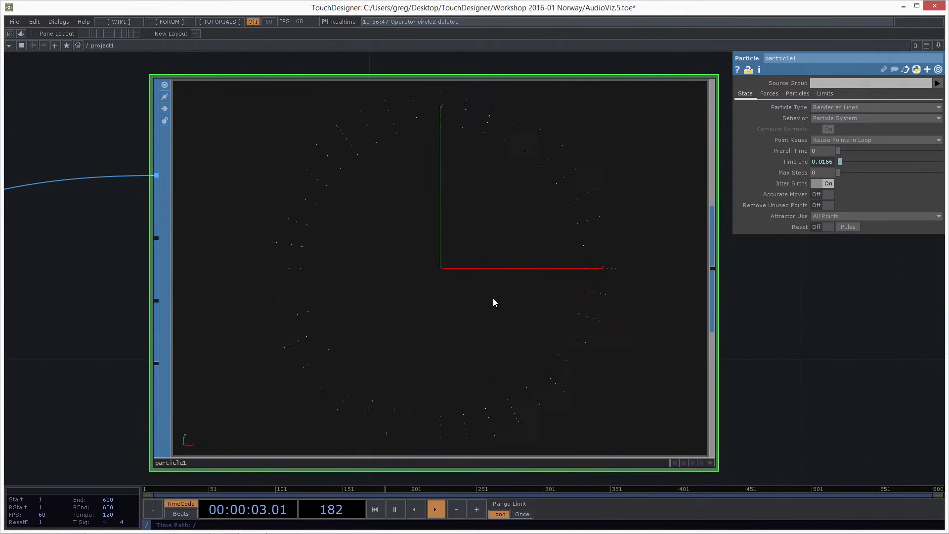
Make particle1's viewer active, toggling its active state several times and leaving it interactive
click(710, 462)
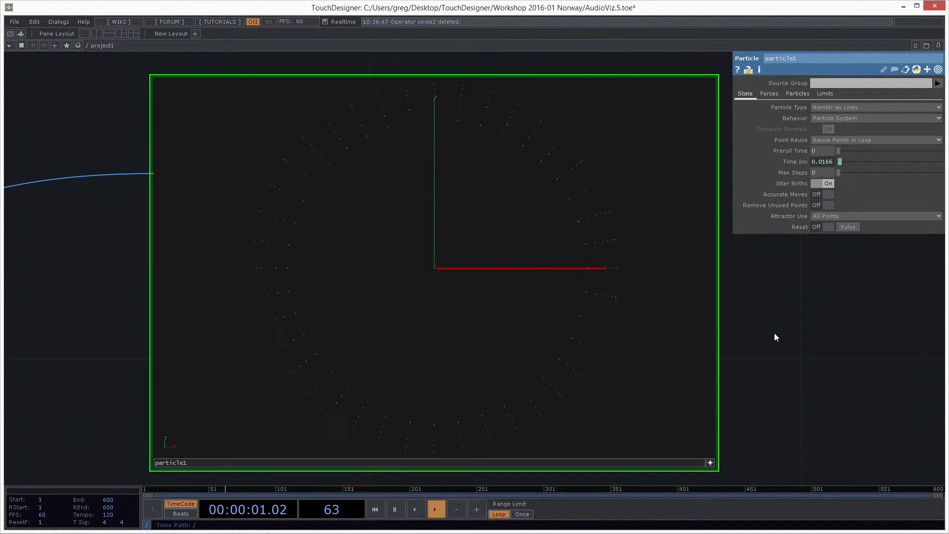
key(a)
key(a)
key(a)
key(a)
key(a)
scroll(661, 290, down, 3)
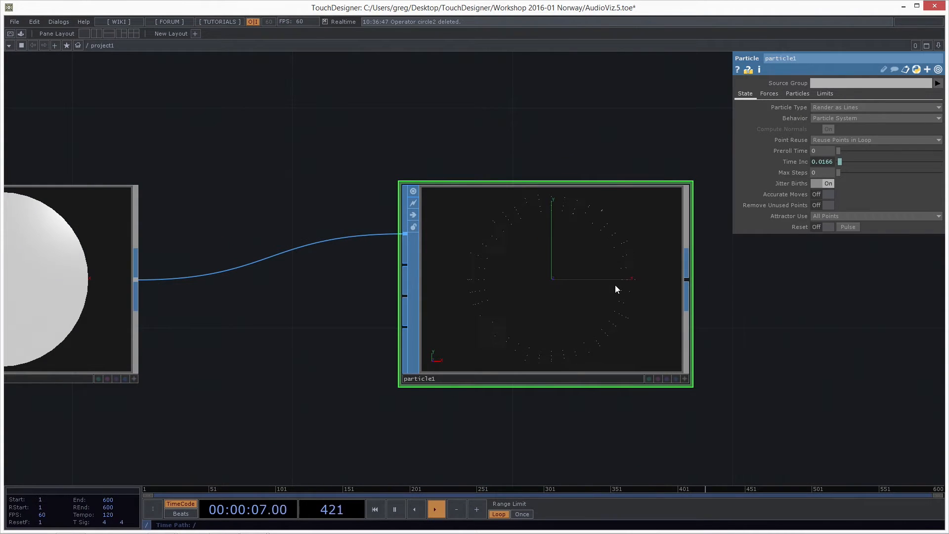
key(a)
key(a)
key(a)
scroll(635, 298, up, 3)
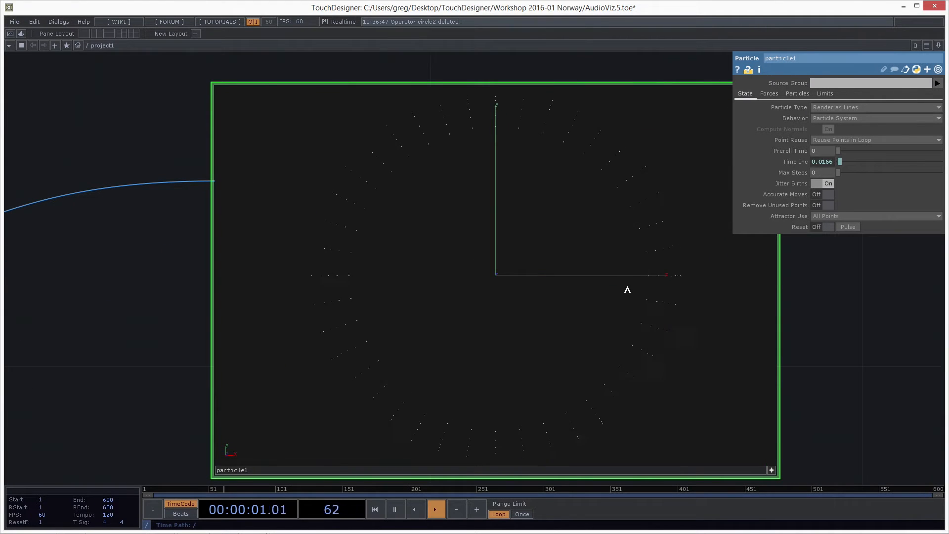
Rotate the 3D view in particle1 to examine how the particles leave the circle's points
drag(698, 293, 741, 295)
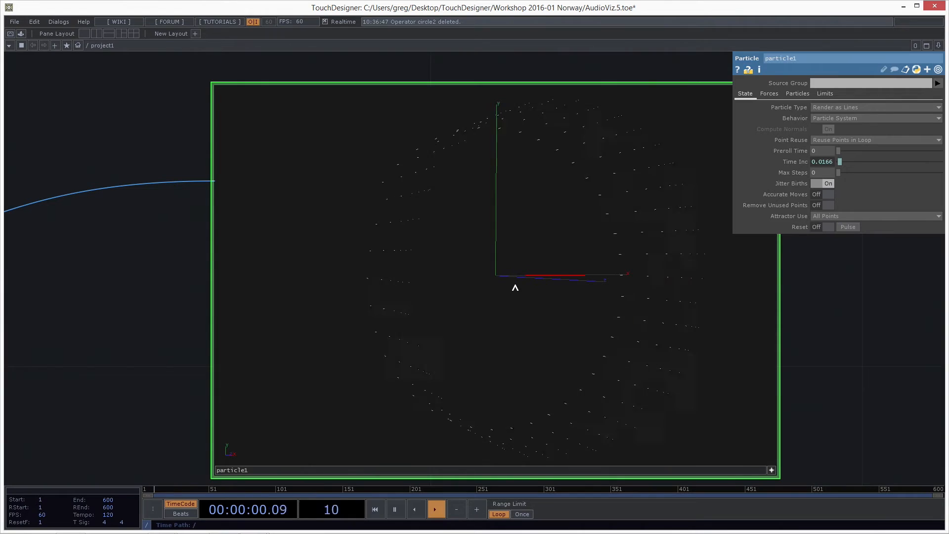
drag(562, 304, 560, 320)
drag(485, 341, 660, 341)
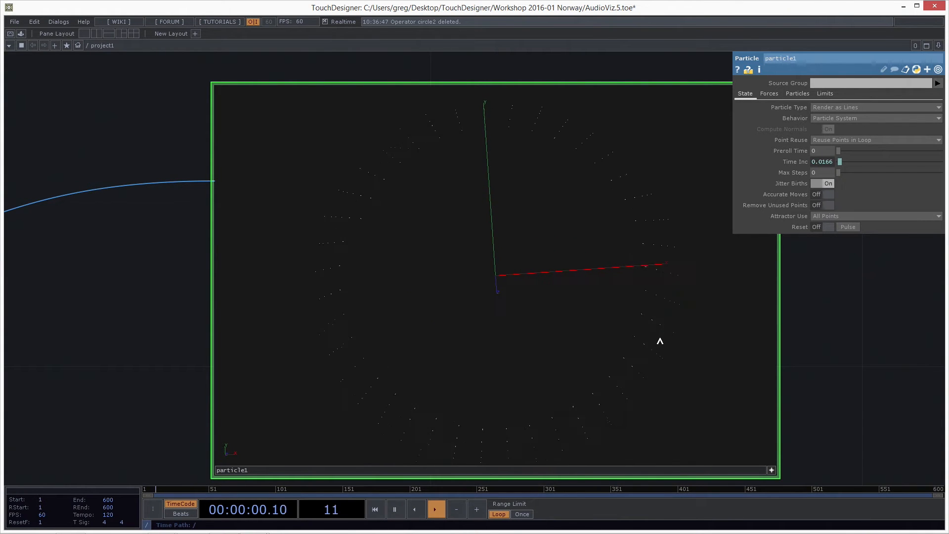
drag(546, 315, 559, 336)
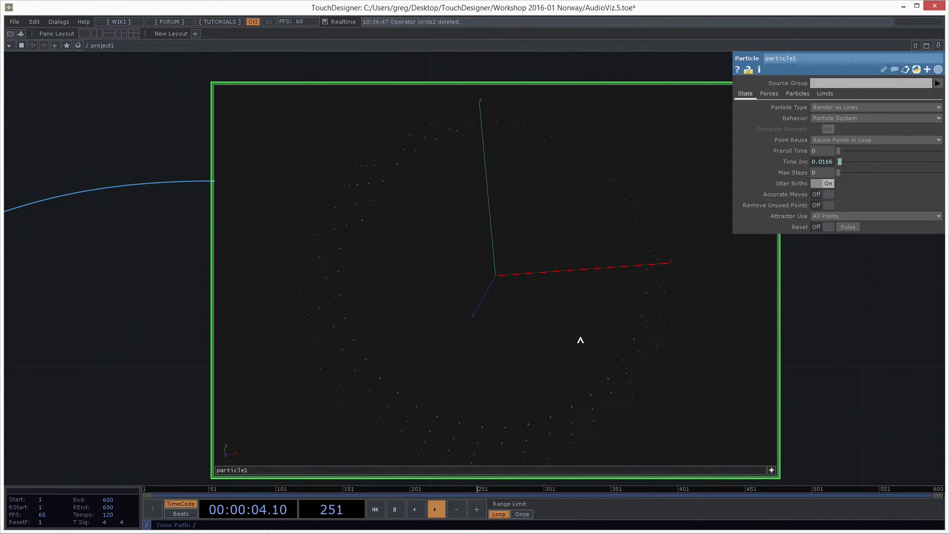
scroll(739, 325, down, 3)
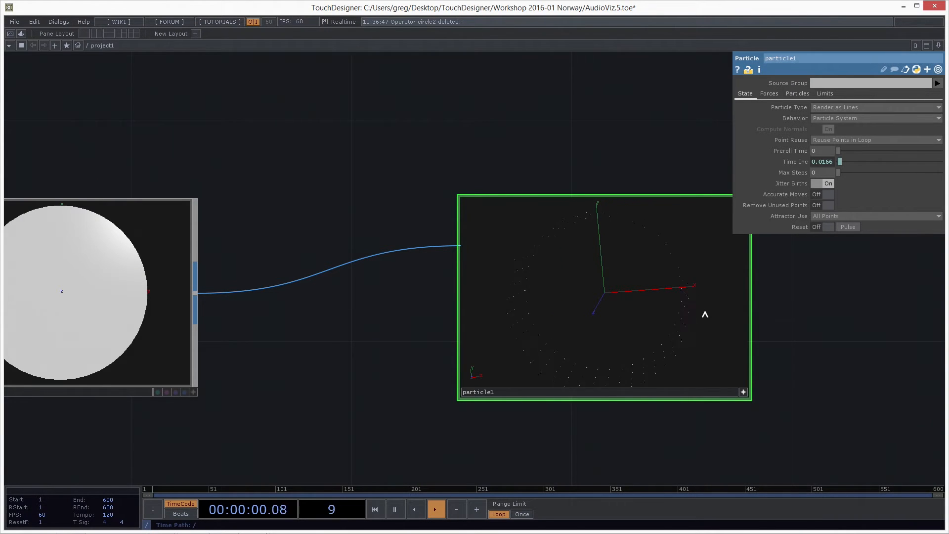
drag(440, 150, 477, 152)
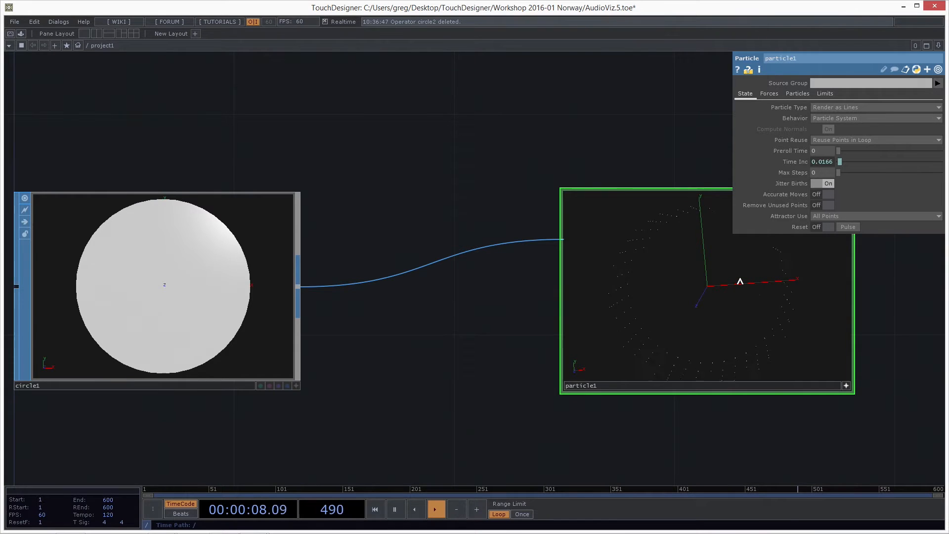
drag(763, 277, 786, 287)
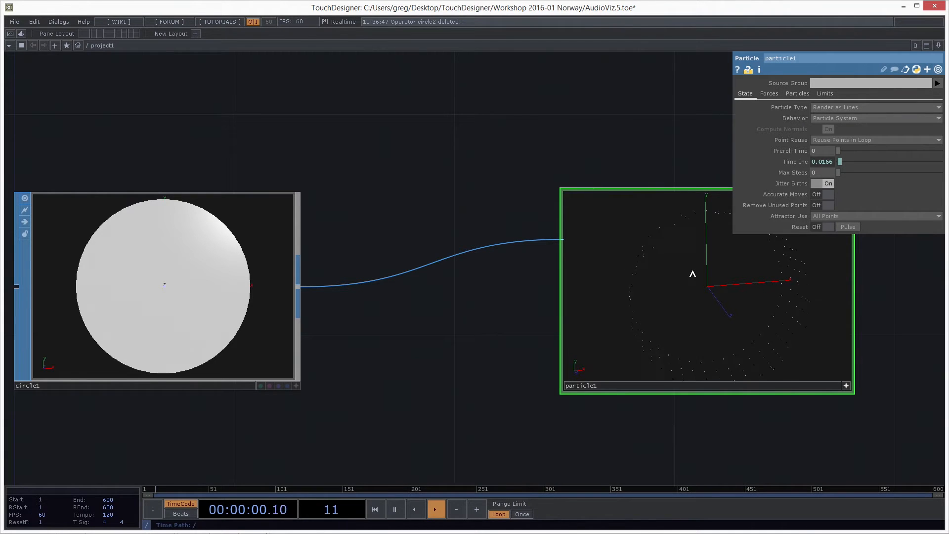
Make circle1's viewer active and rotate its 3D view so the disc is seen at an angle
drag(415, 145, 536, 146)
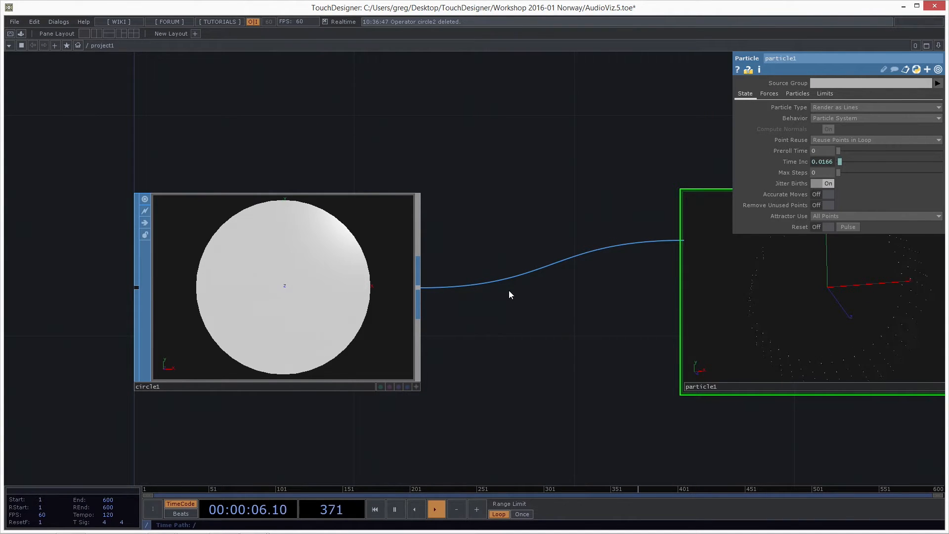
drag(481, 325, 473, 324)
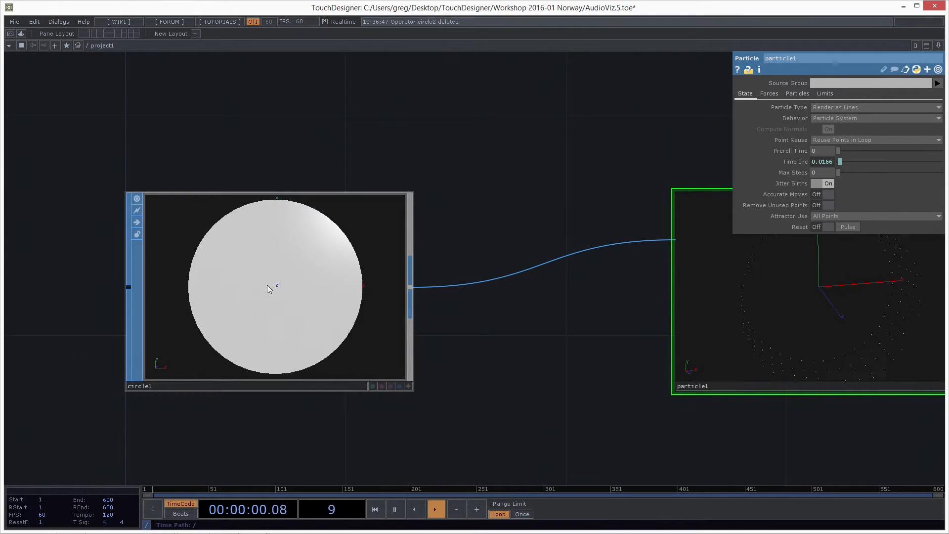
click(285, 287)
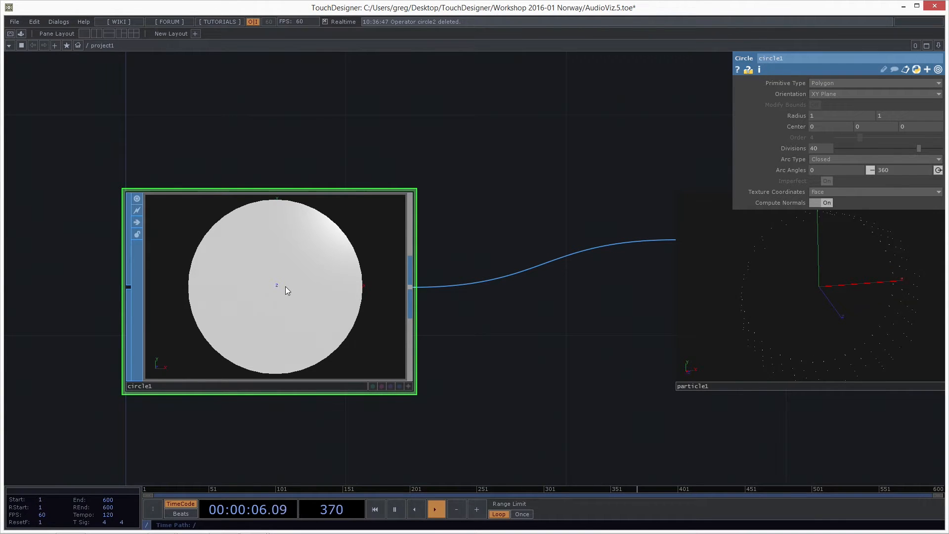
key(a)
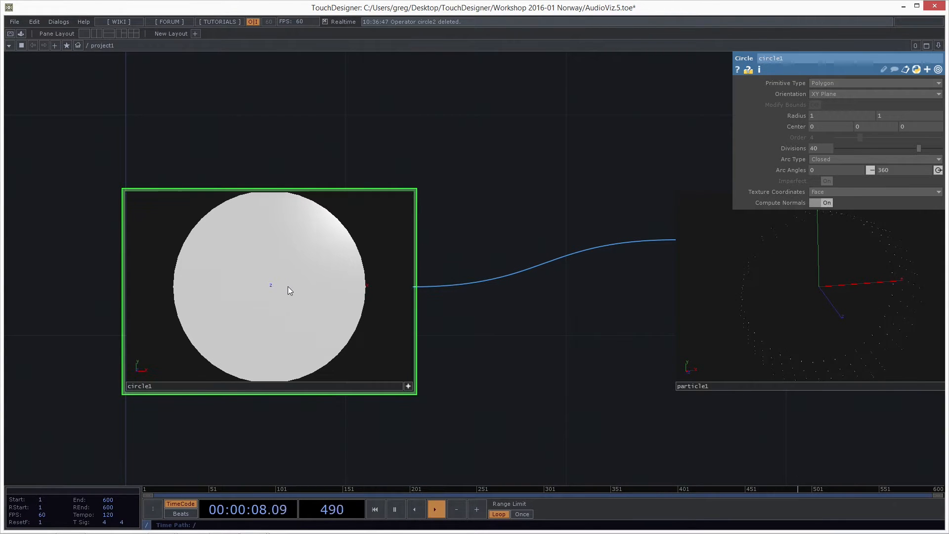
drag(336, 288, 327, 292)
scroll(341, 290, up, 2)
mouse_move(317, 292)
middle_down()
mouse_move(290, 294)
mouse_move(302, 285)
middle_up()
drag(301, 285, 248, 263)
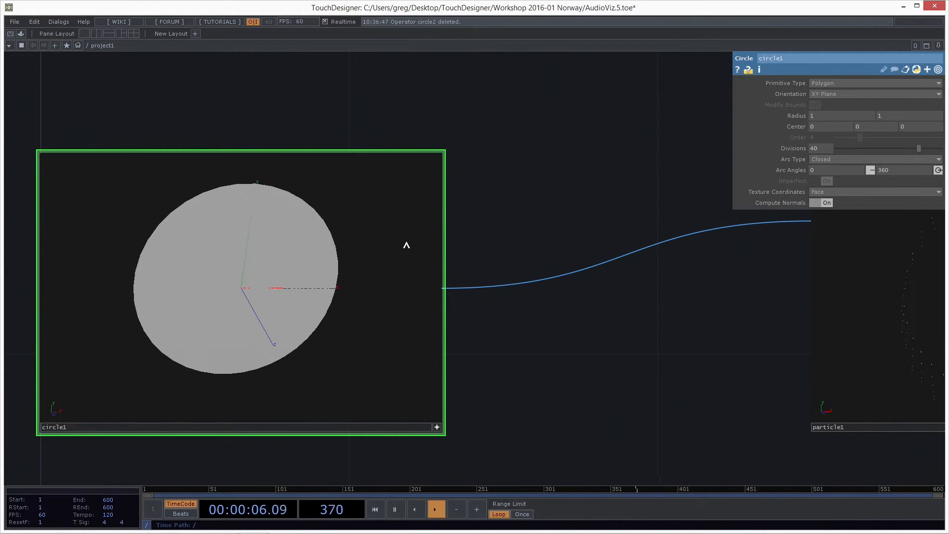
drag(165, 239, 203, 256)
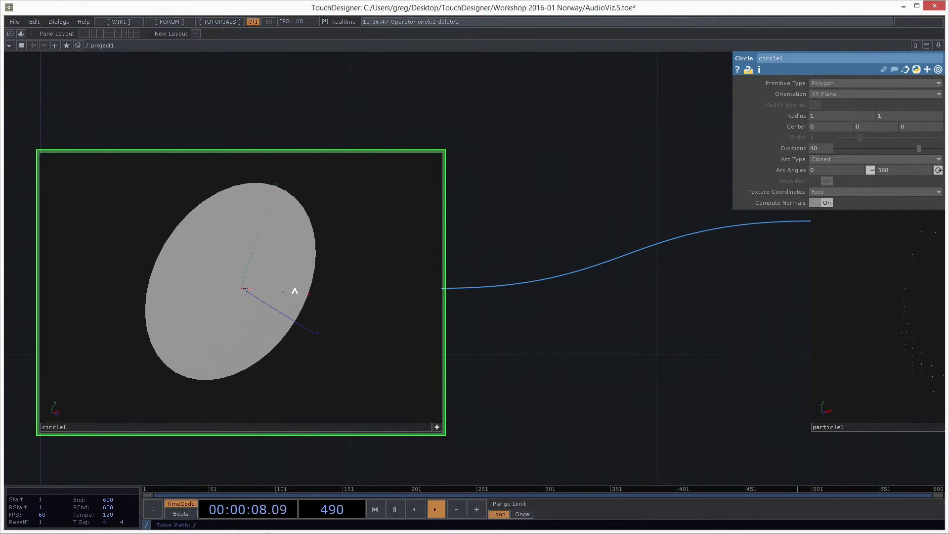
Display the points and point normals in circle1's viewer through its display options, and close the options window
key(d)
click(160, 84)
click(138, 84)
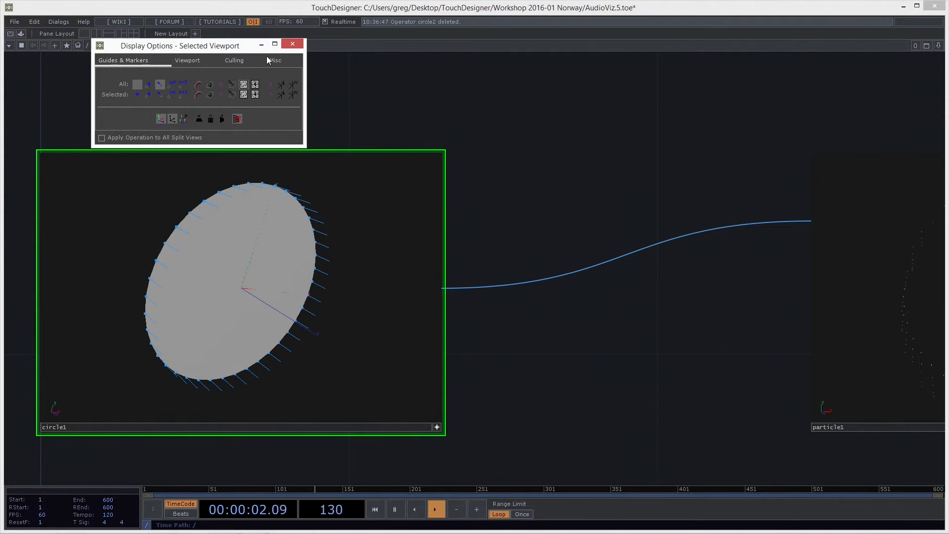
click(293, 44)
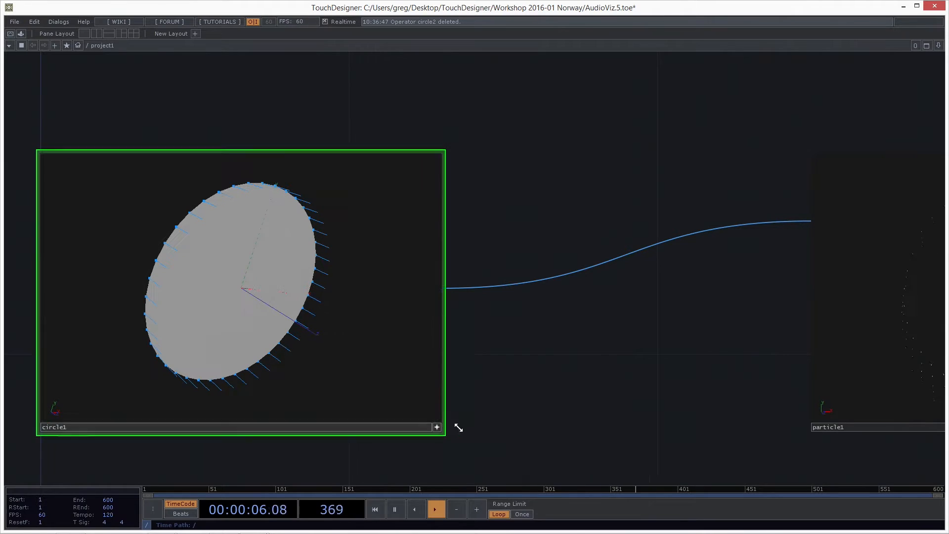
Reopen circle1's display options and rotate its 3D view to examine the direction of the point normals
right_click(385, 342)
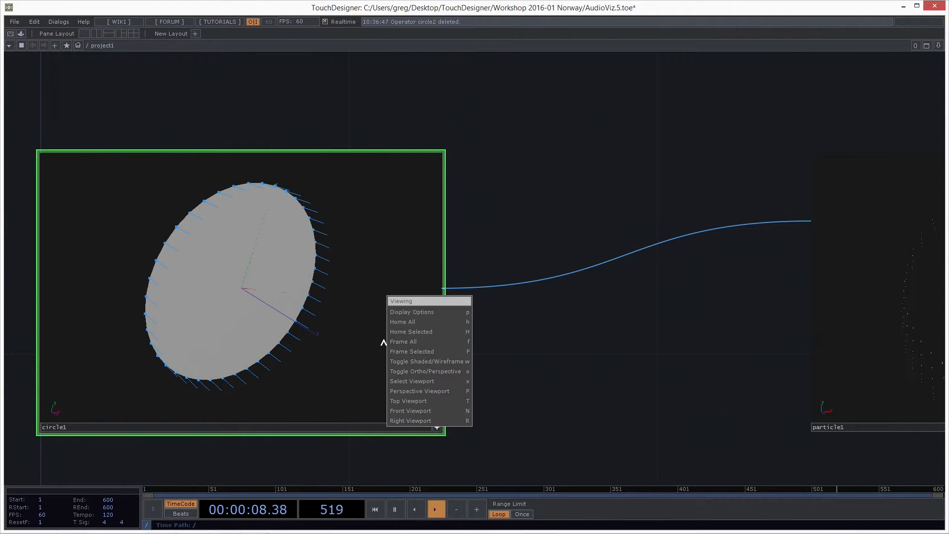
click(415, 312)
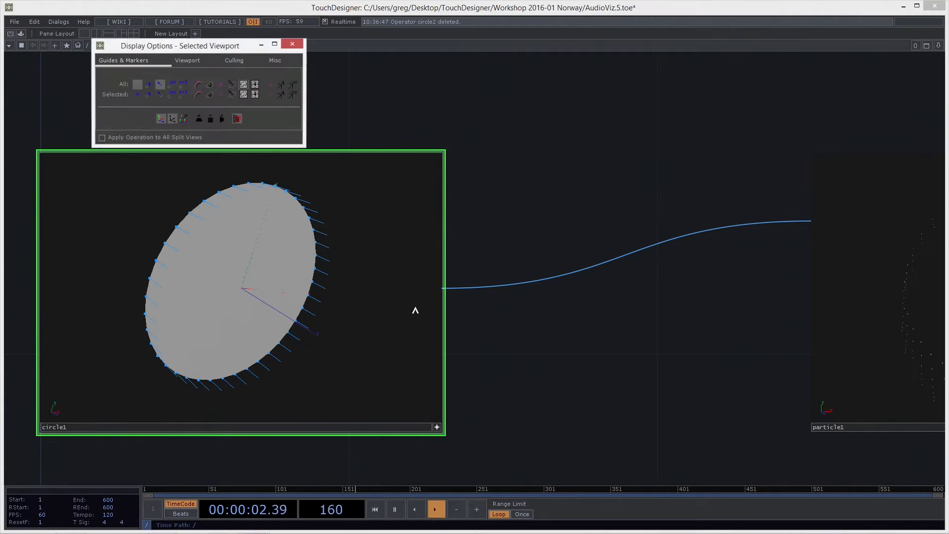
click(158, 85)
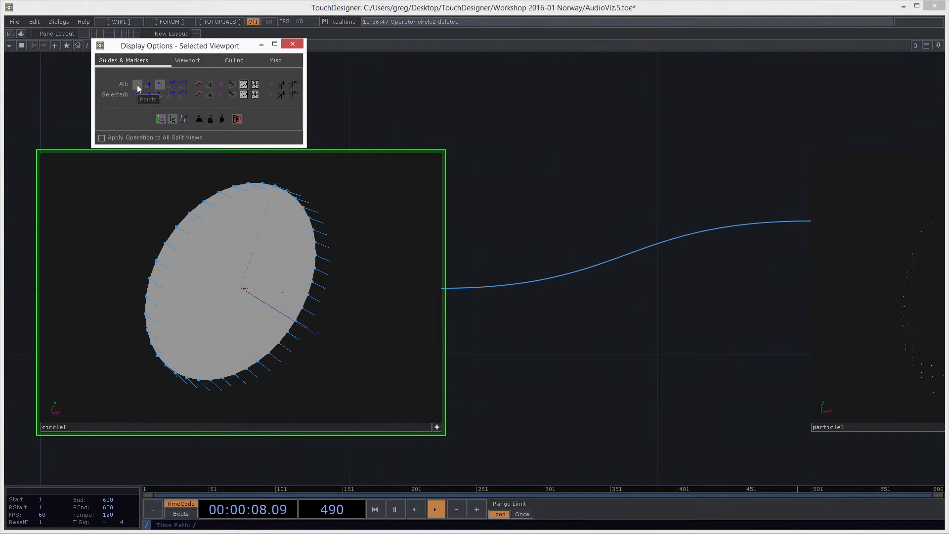
drag(155, 274, 129, 269)
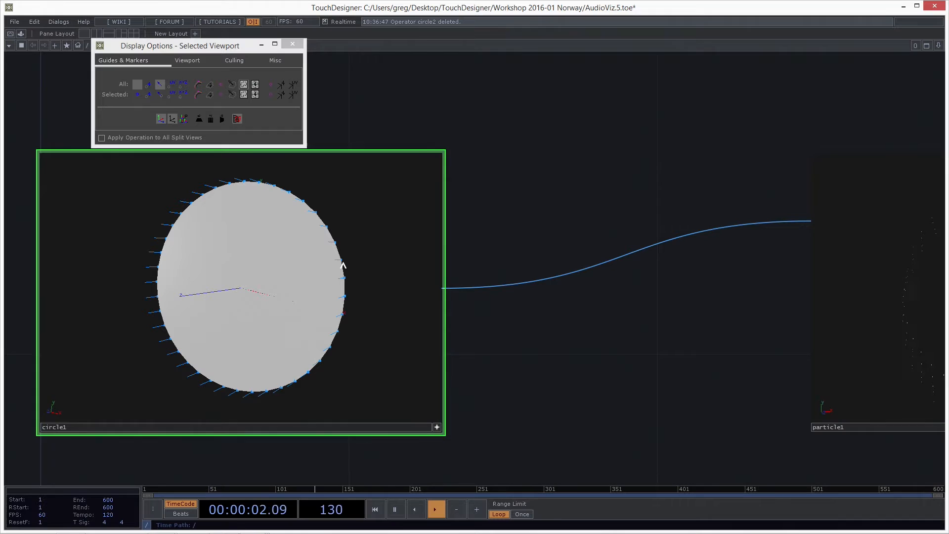
drag(358, 260, 390, 252)
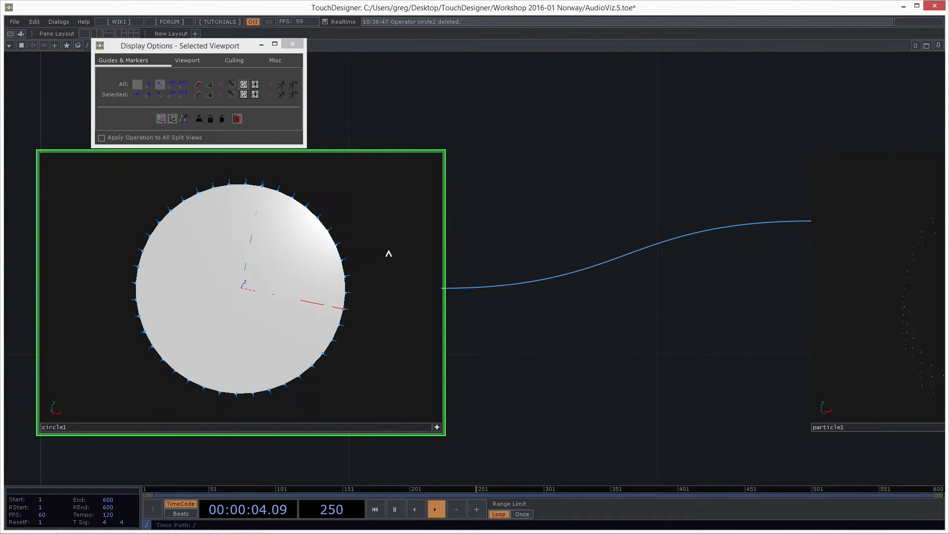
Close the display options, rotate circle1's 3D view to show the normals at an angle, and leave its viewer inactive
click(437, 427)
drag(550, 413, 547, 413)
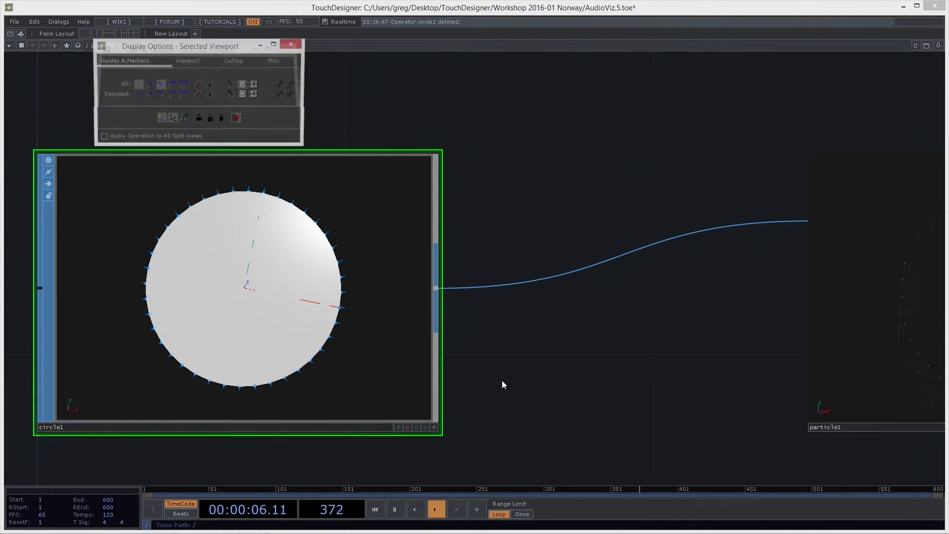
click(434, 427)
drag(405, 386, 324, 325)
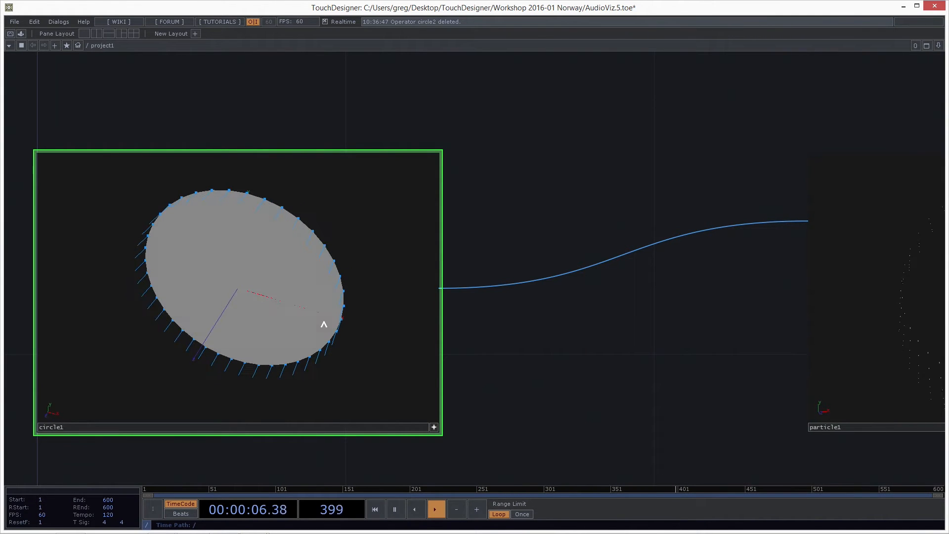
click(435, 427)
Deactivate particle1's viewer and move the node farther from circle1 to make room between them
scroll(237, 317, down, 4)
click(720, 360)
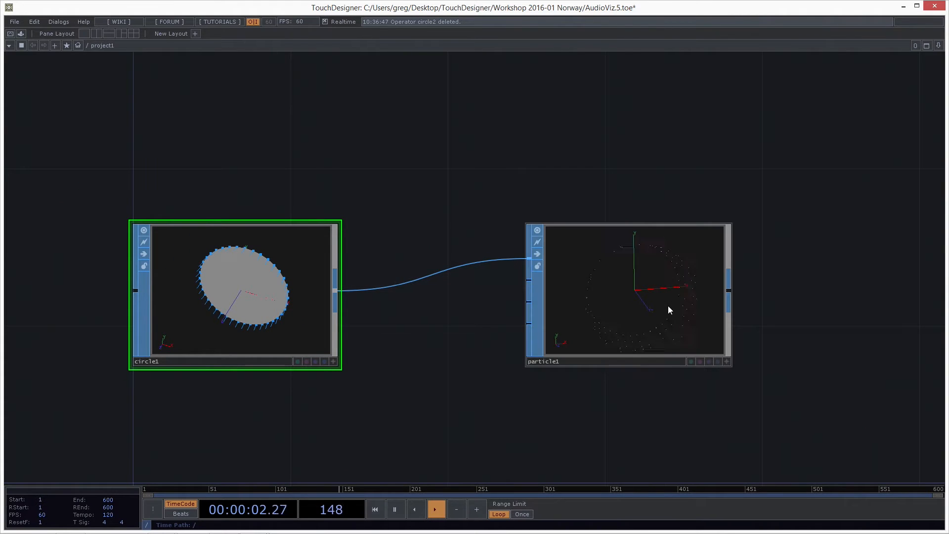
drag(734, 305, 803, 313)
drag(540, 367, 473, 303)
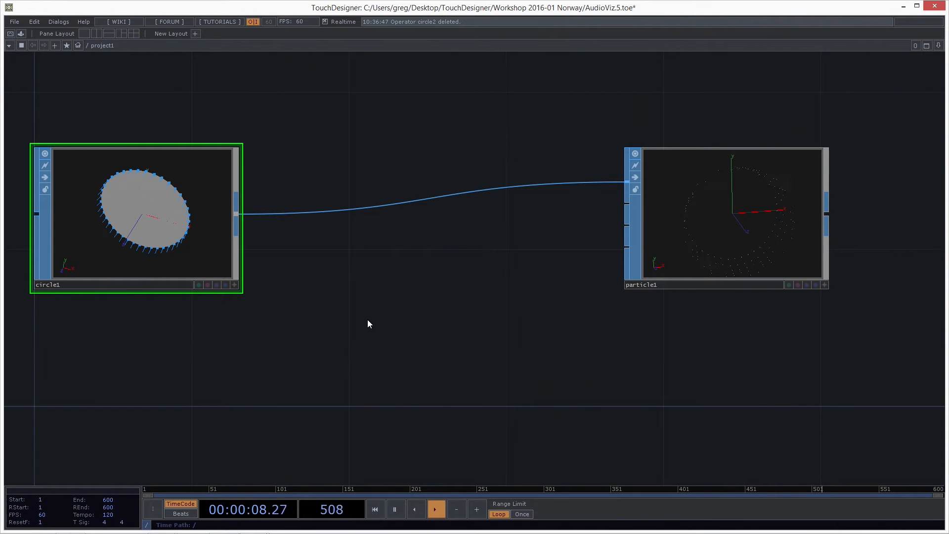
right_click(238, 212)
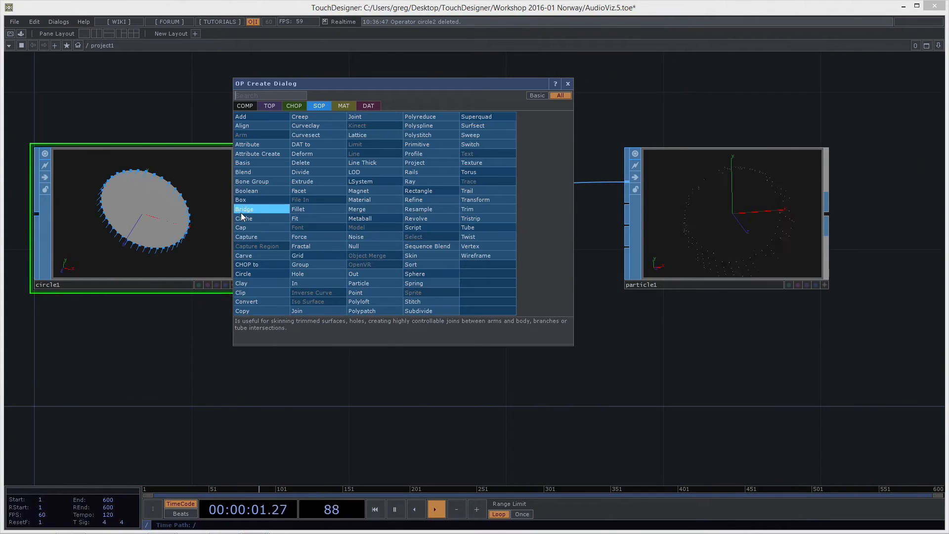
click(209, 111)
click(236, 110)
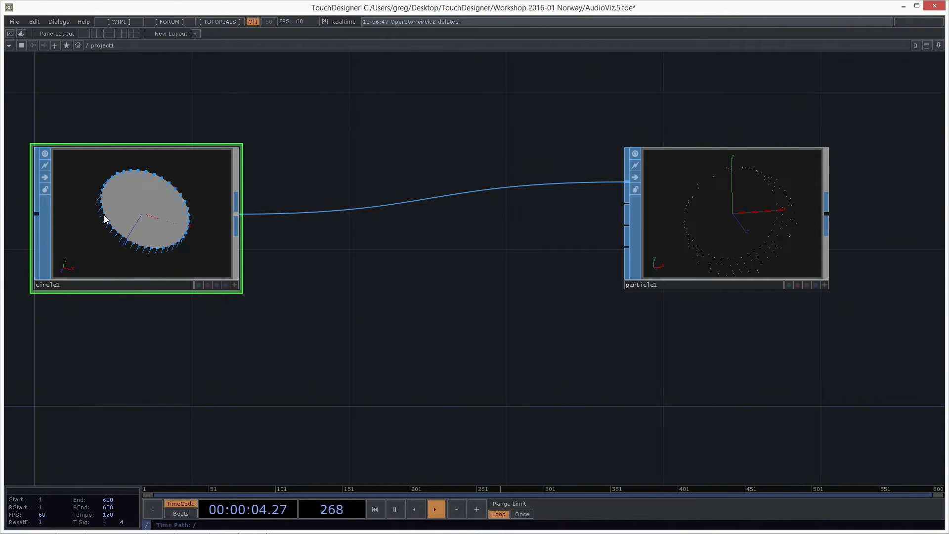
Insert a Point SOP into the connection between circle1 and particle1 and move it closer to circle1
right_click(236, 209)
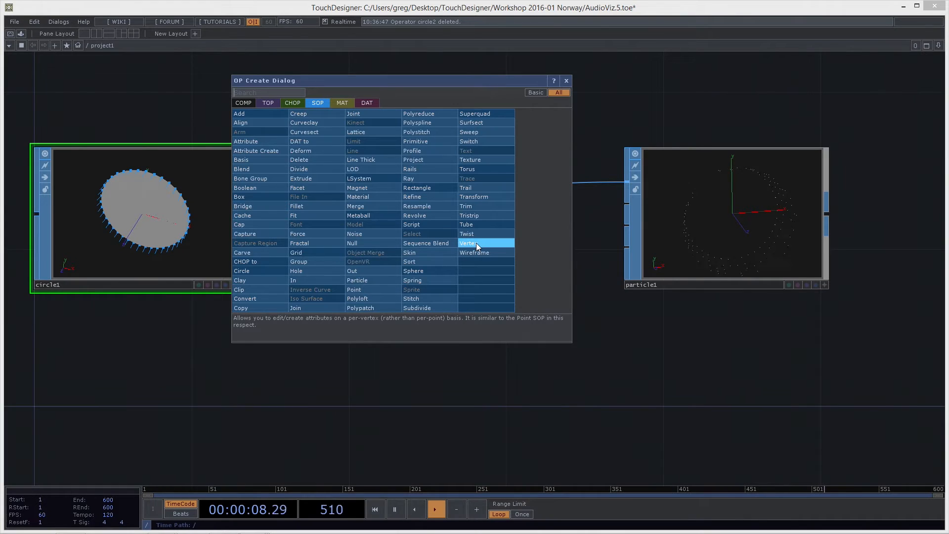
text(n)
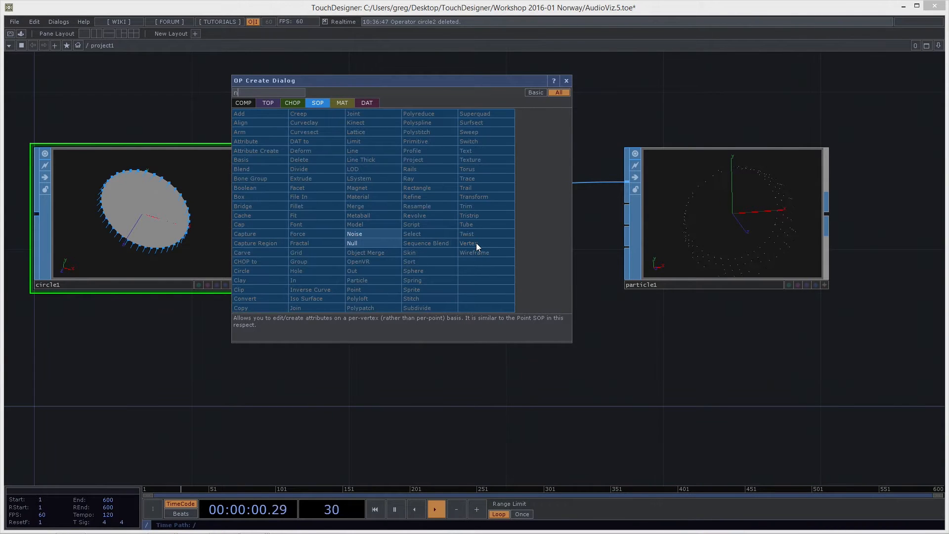
key(BackSpace)
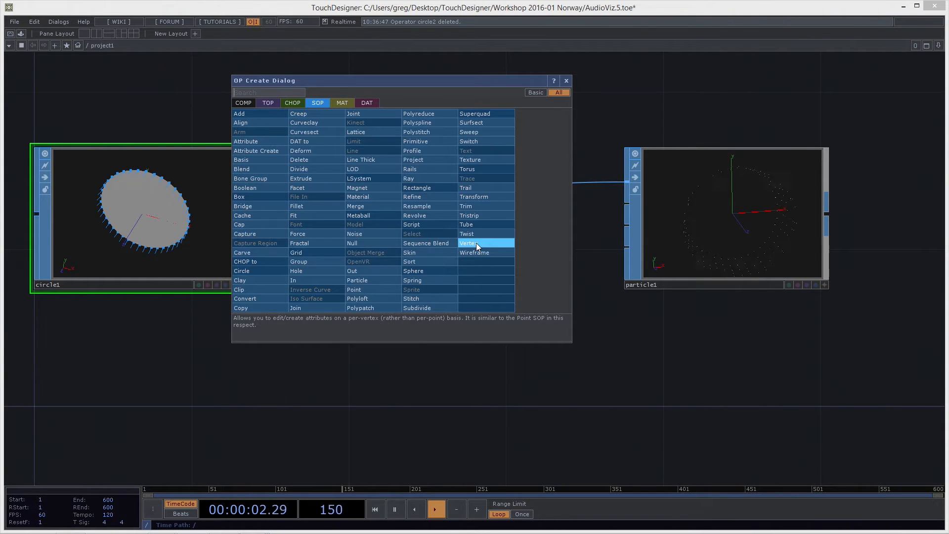
text(p)
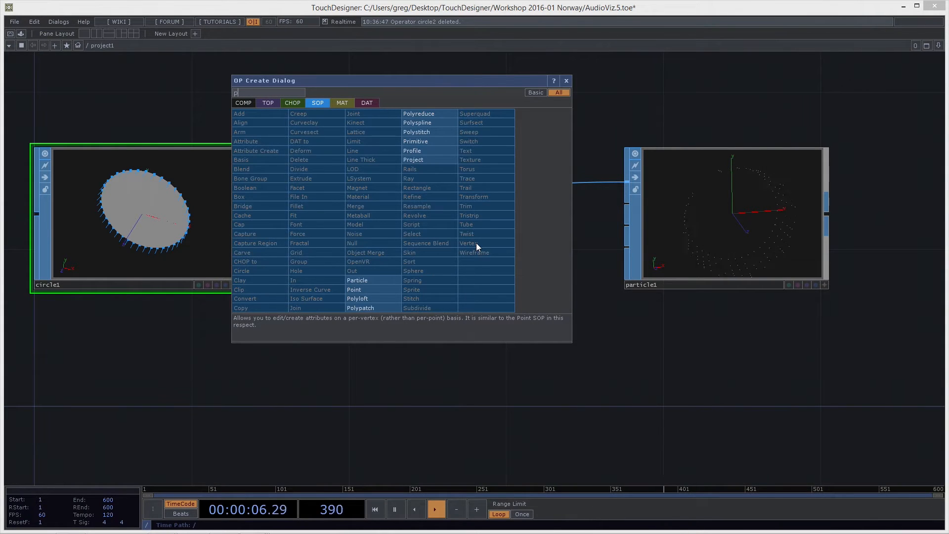
click(374, 290)
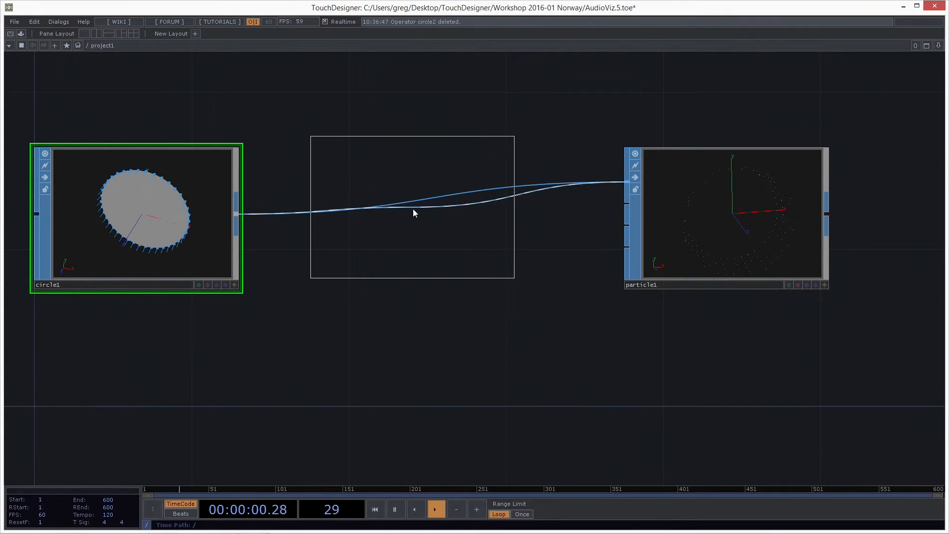
click(414, 209)
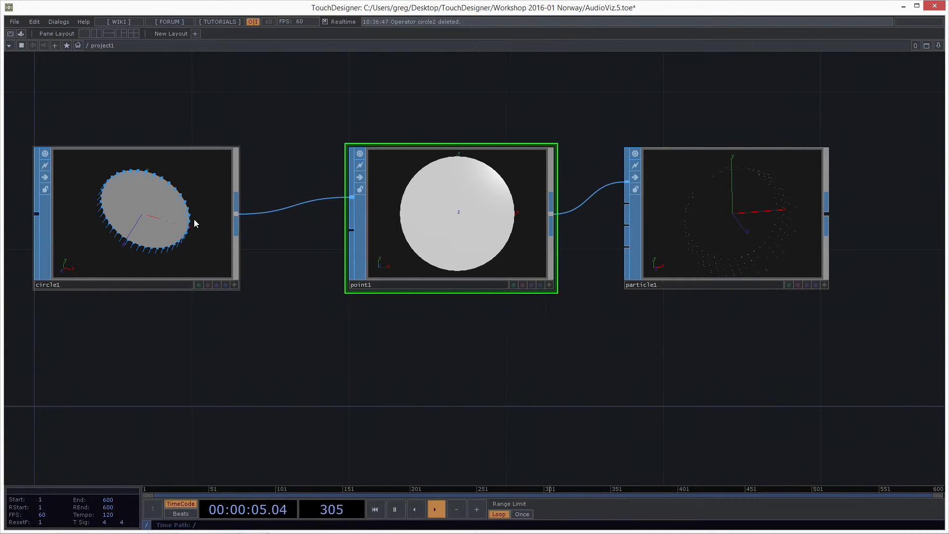
drag(431, 214, 391, 213)
drag(493, 420, 436, 463)
drag(469, 376, 505, 432)
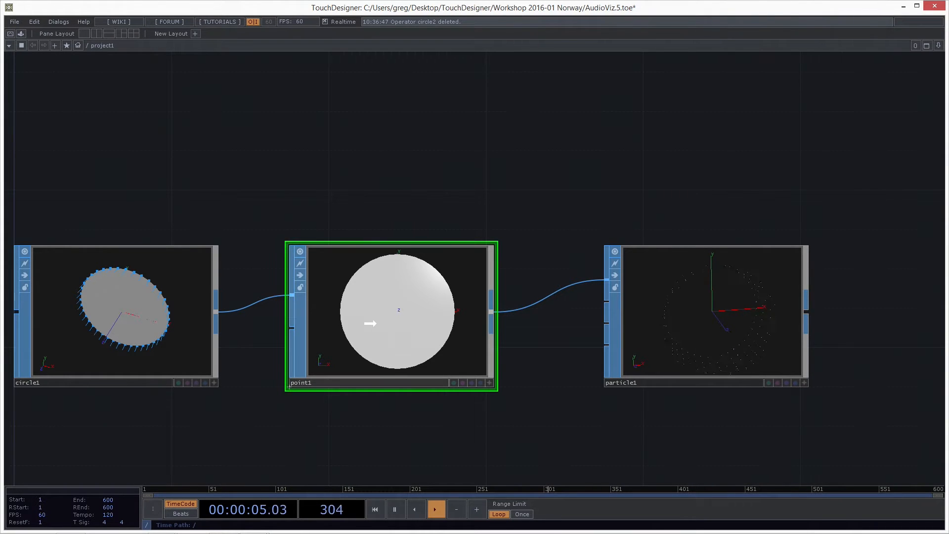
Display the operator parameters for point1 in the network, toggling them off and on a few times
key(p)
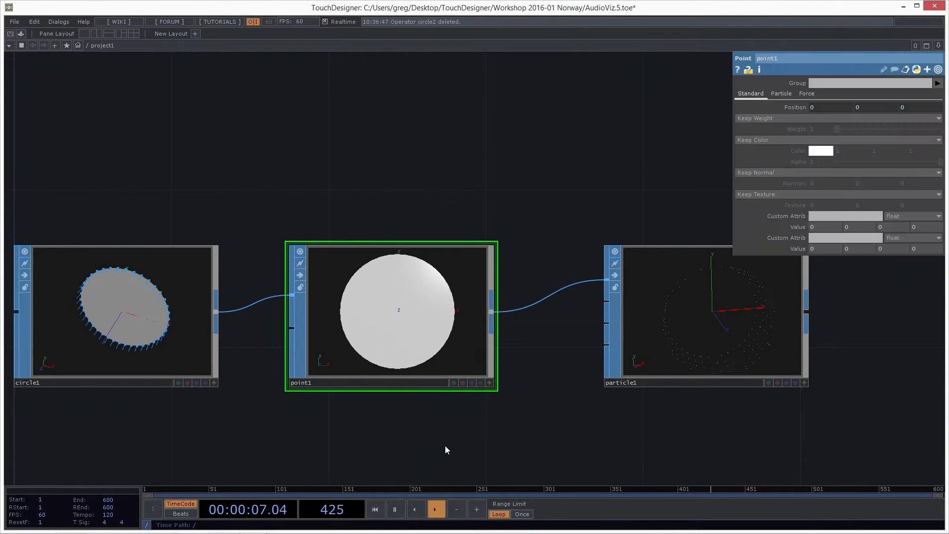
drag(554, 90, 559, 124)
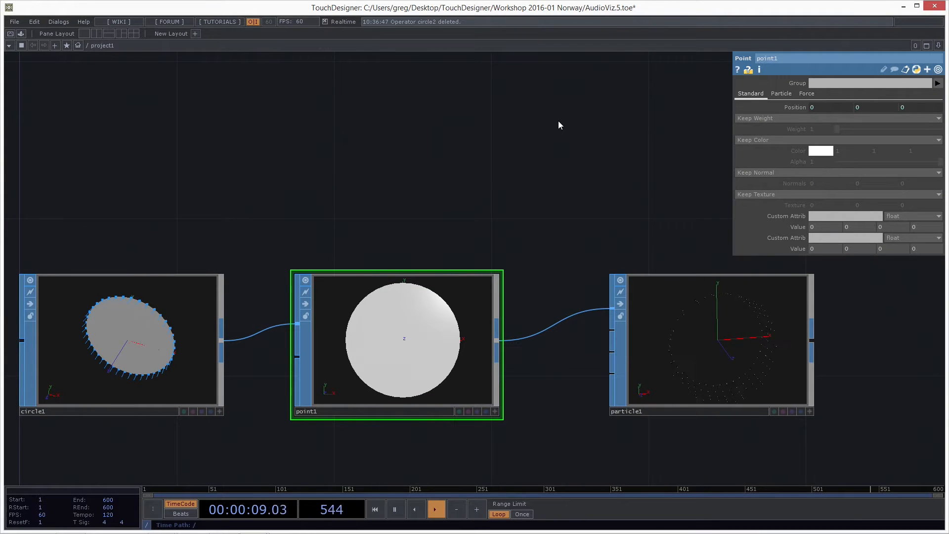
key(p)
key(p)
key(p)
key(p)
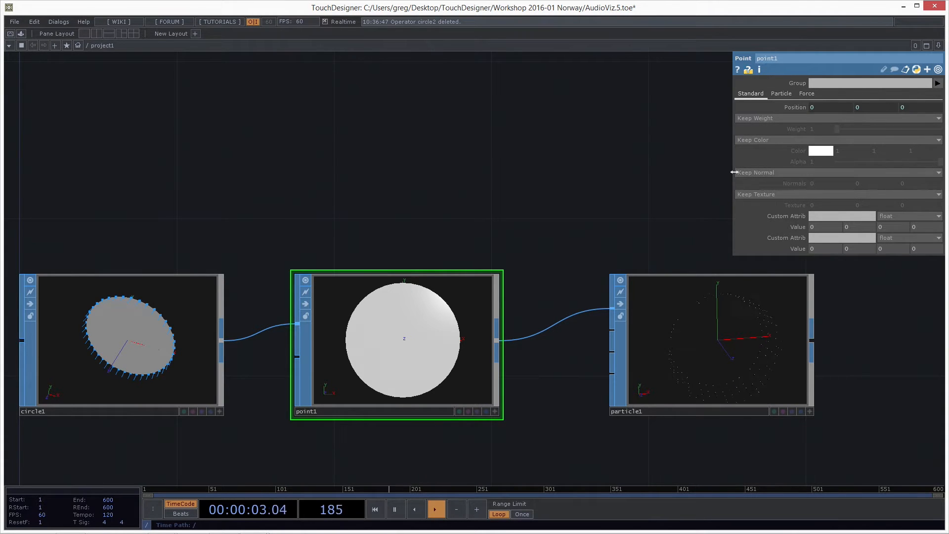
Set point1's normal option to Add Normal and expand the Normals parameter to show its component expressions
click(781, 172)
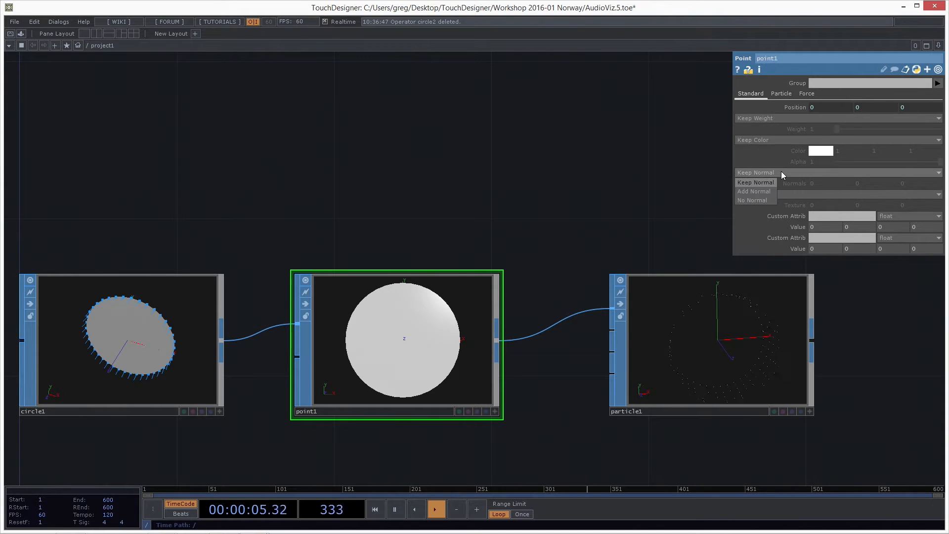
click(759, 191)
drag(520, 271, 517, 189)
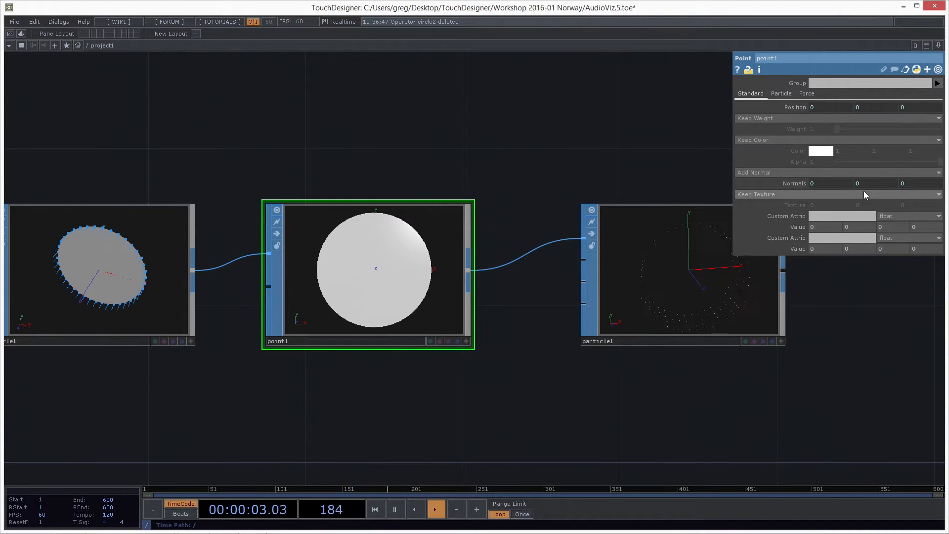
click(791, 185)
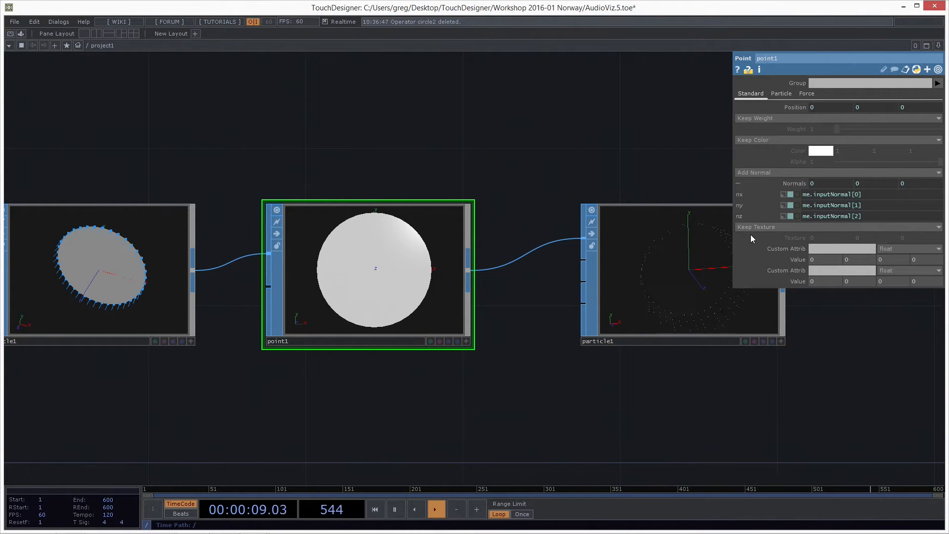
Replace point1's nx expression with me.inputPoint and put math.cos( in front of it
click(874, 194)
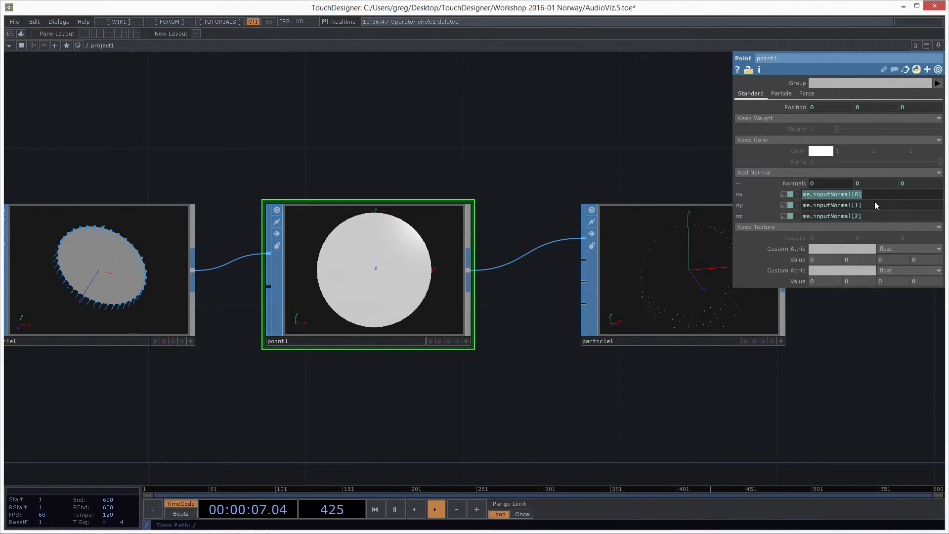
text(me.)
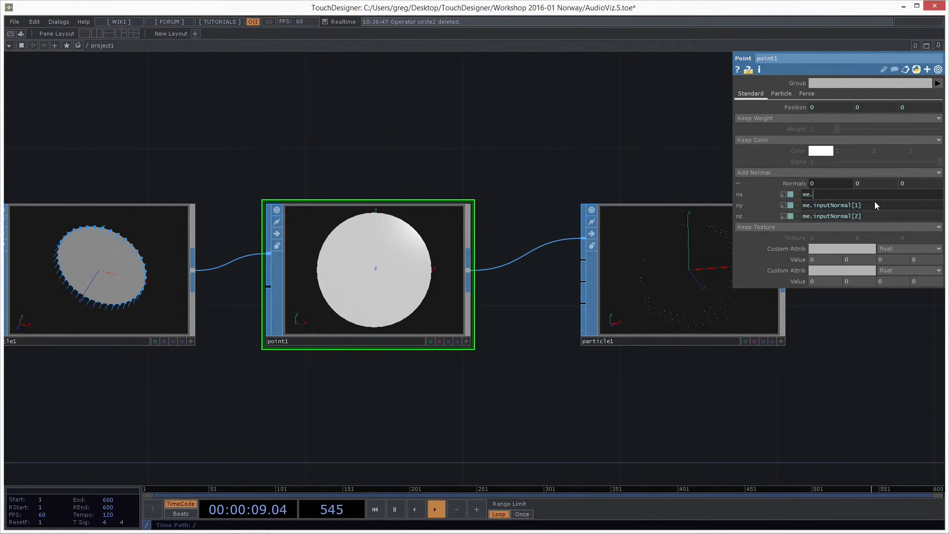
text(inputPoint)
key(Home)
text(math.cos()
Delete the Point SOP between circle1 and particle1
click(396, 143)
key(Delete)
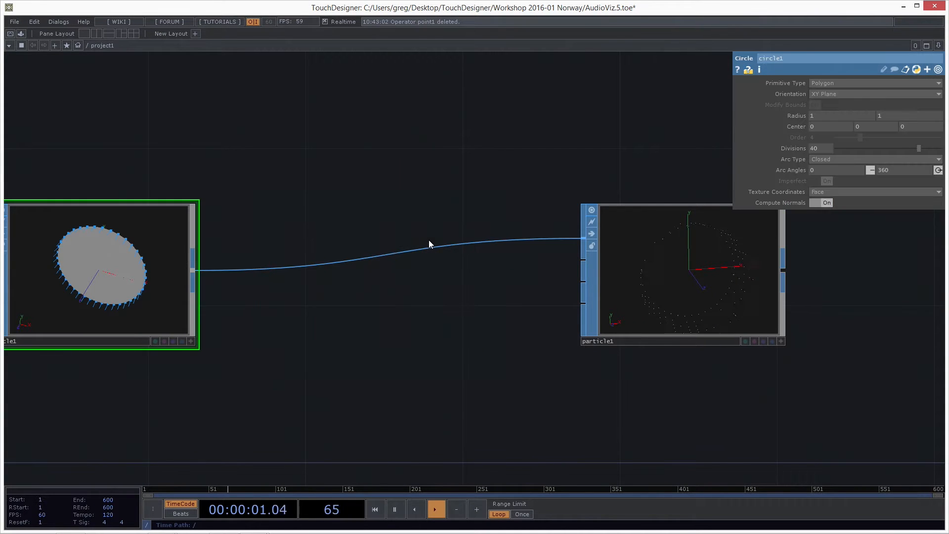
scroll(491, 178, down, 3)
scroll(491, 179, down, 1)
drag(388, 330, 402, 286)
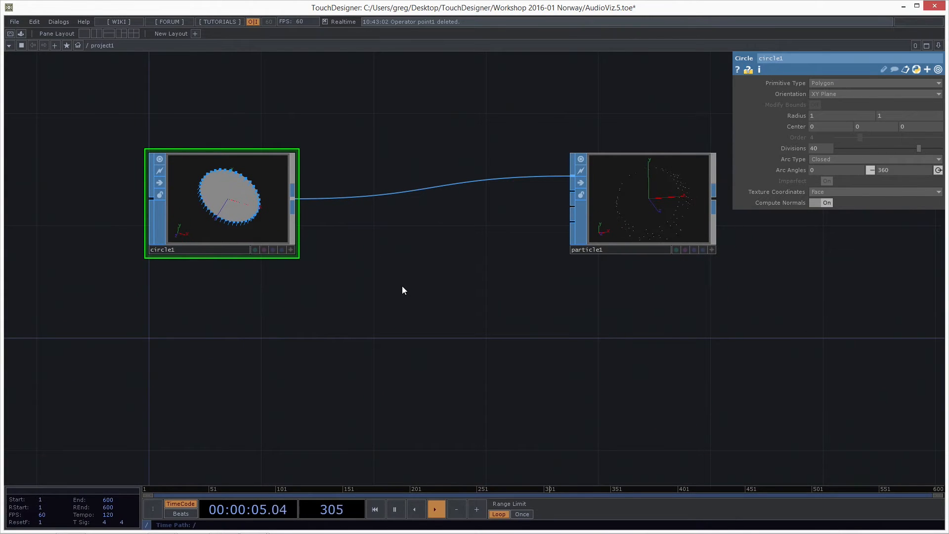
drag(380, 337, 389, 293)
Add a SOP to CHOP to the network and place it directly below circle1
key(Tab)
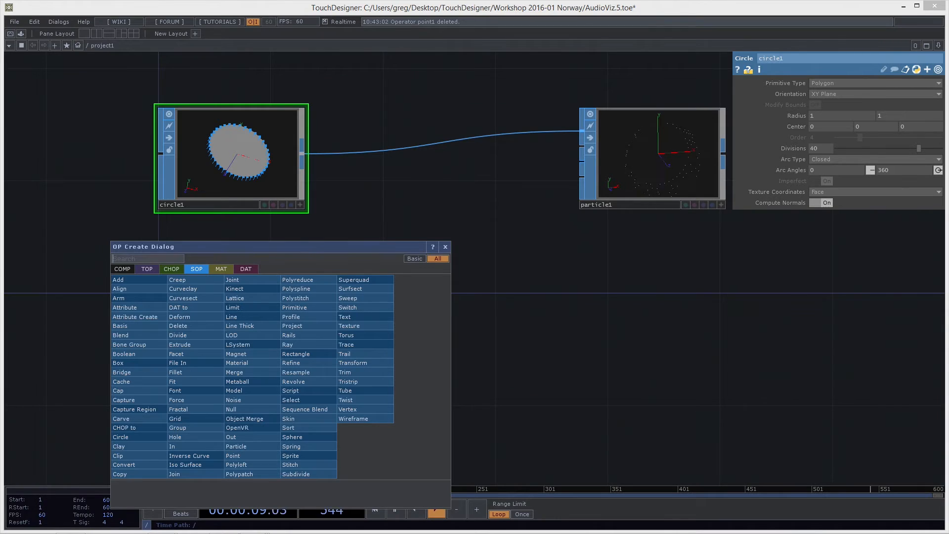
click(168, 271)
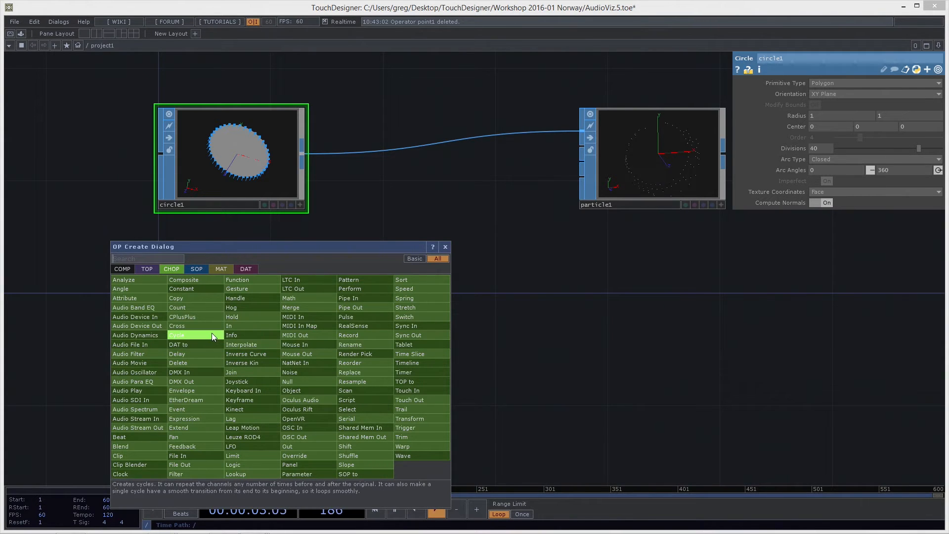
click(384, 216)
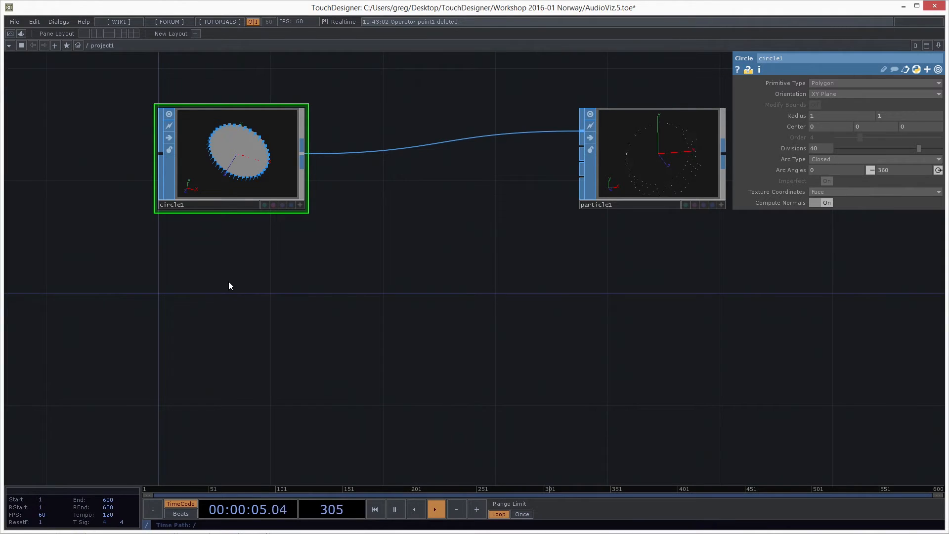
key(Tab)
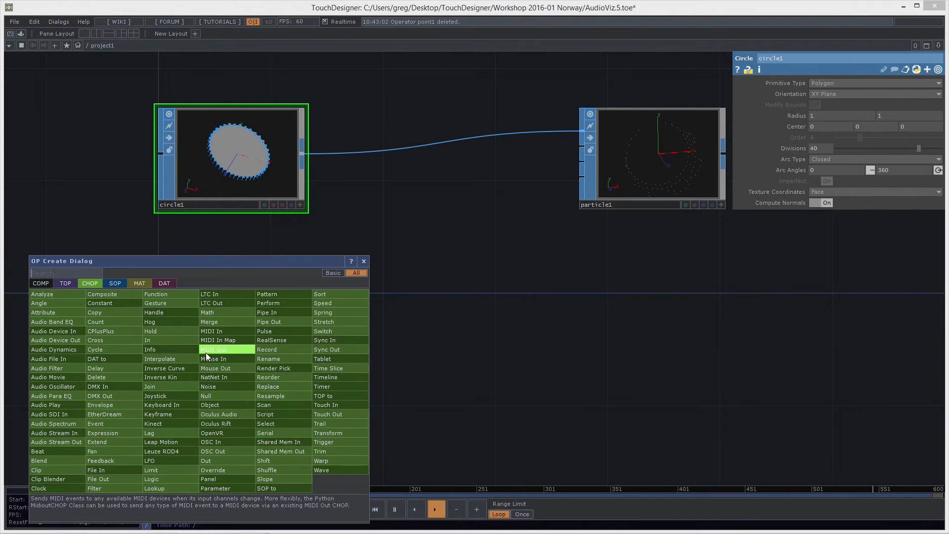
text(sopt)
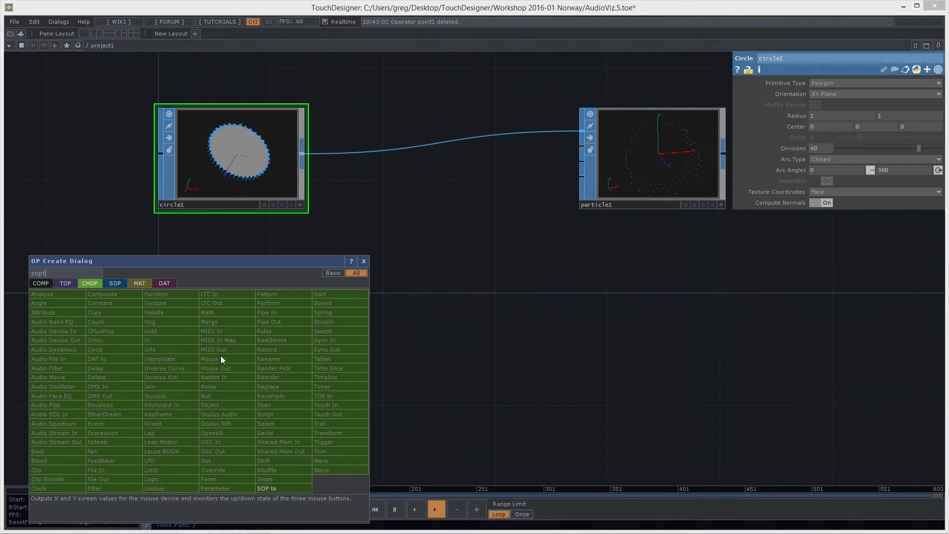
click(293, 488)
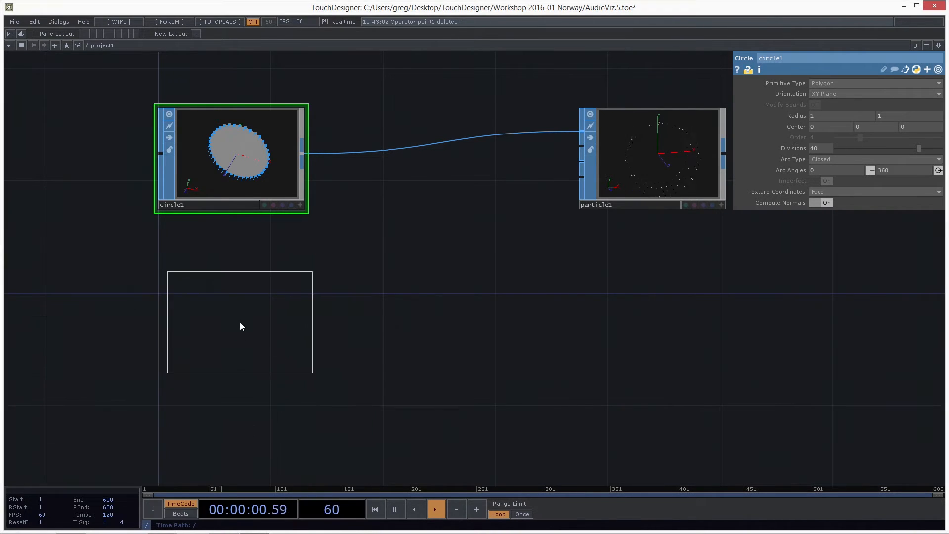
click(240, 322)
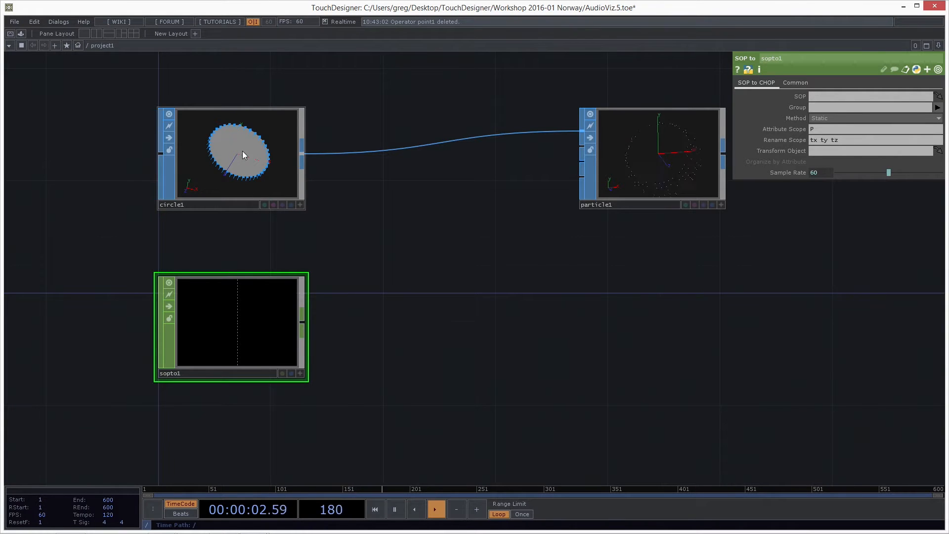
Set circle1 as the source SOP of sopto1 and inspect the resulting channel curves
drag(242, 160, 825, 96)
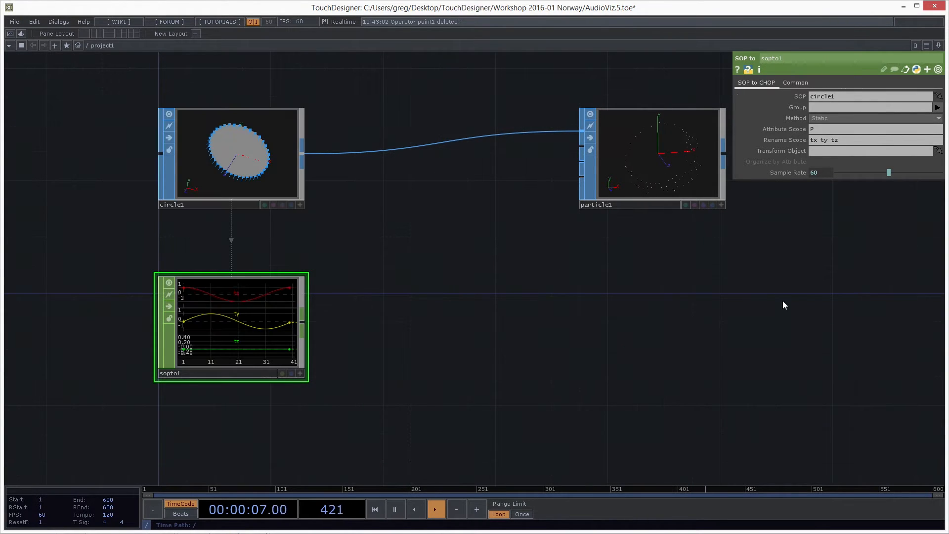
drag(451, 443, 487, 403)
drag(583, 286, 522, 325)
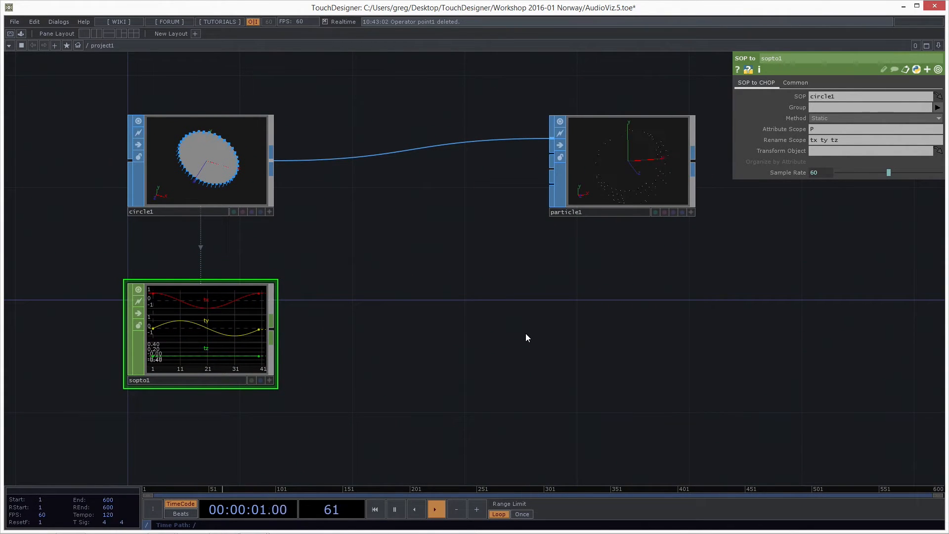
scroll(191, 350, up, 5)
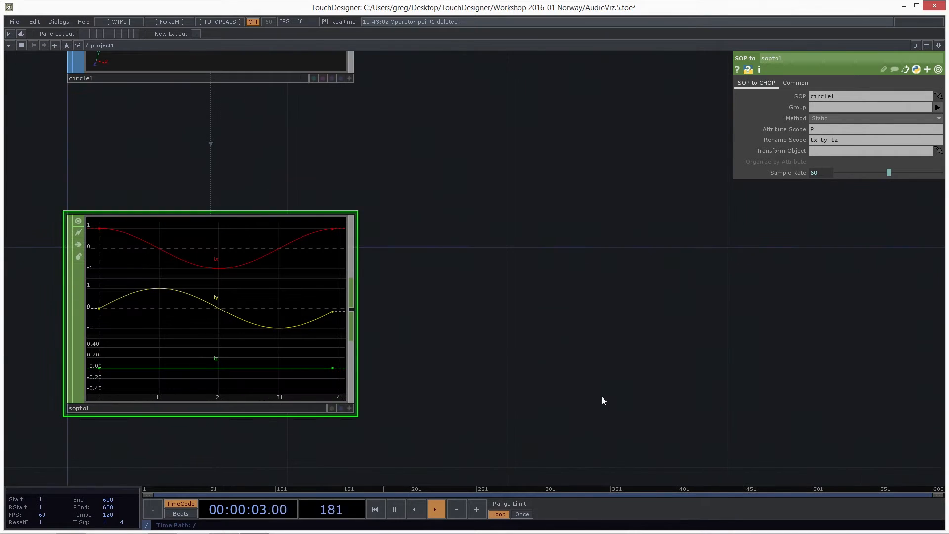
drag(604, 393, 610, 396)
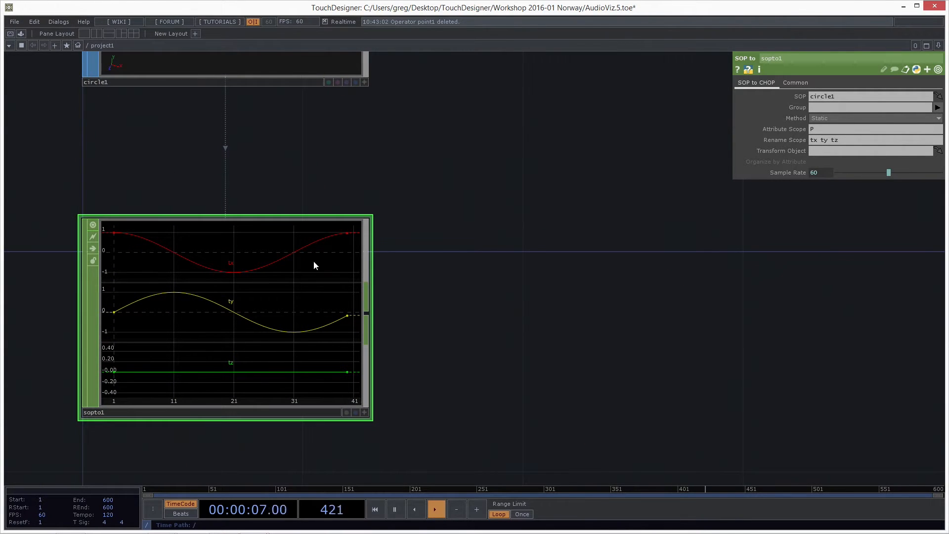
drag(481, 316, 482, 319)
key(h)
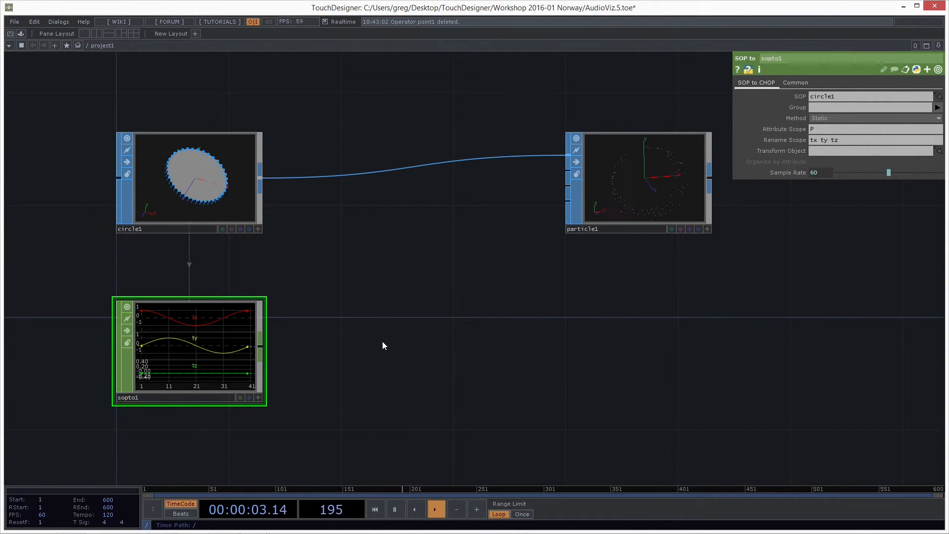
drag(363, 327, 395, 315)
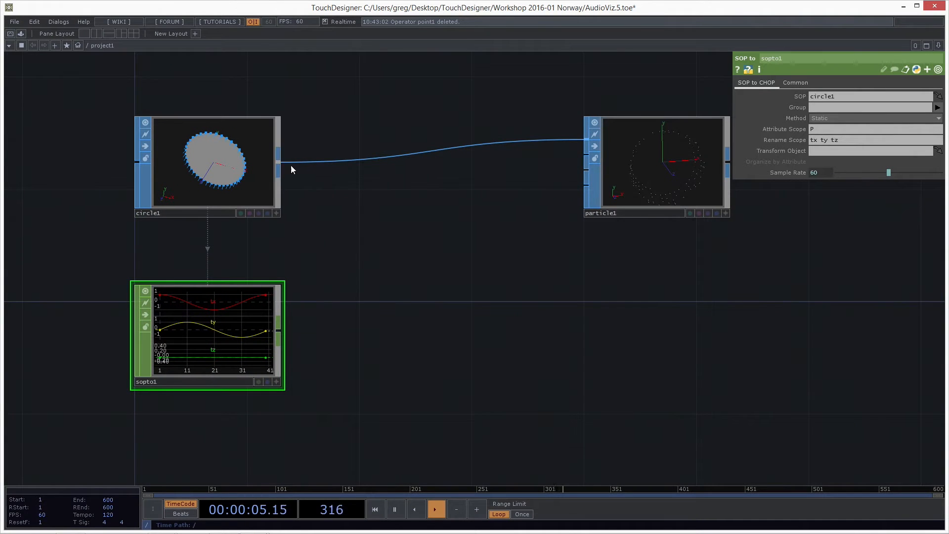
Add a second SOP to CHOP from circle1's output and place it beside sopto1
click(279, 162)
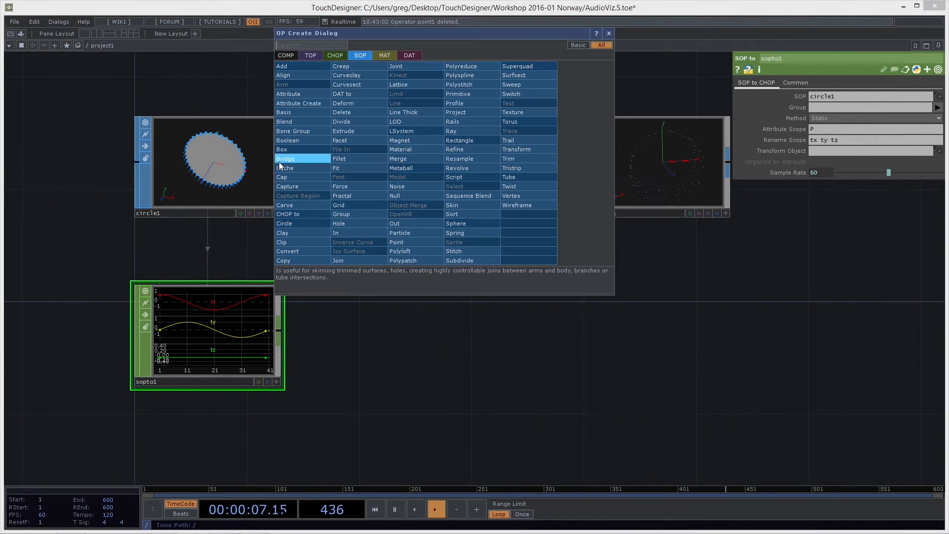
click(336, 56)
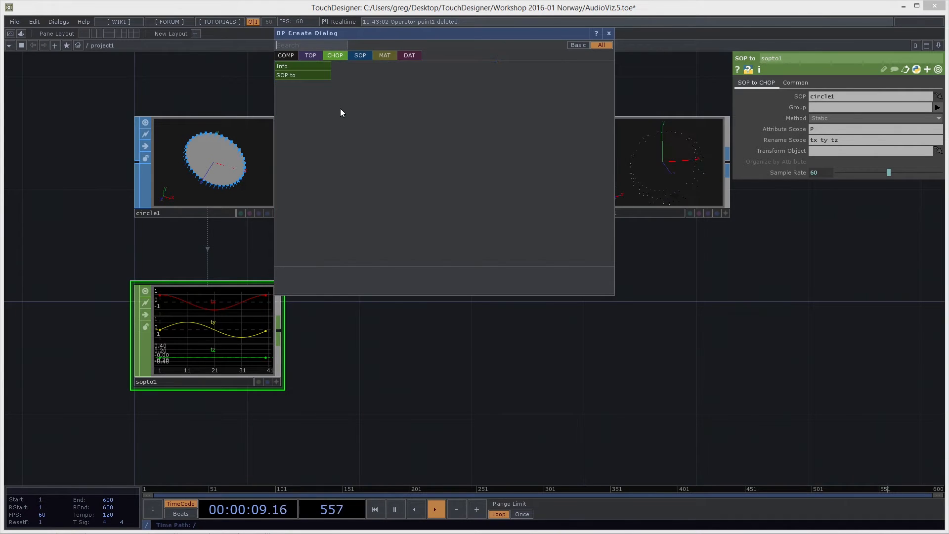
click(531, 392)
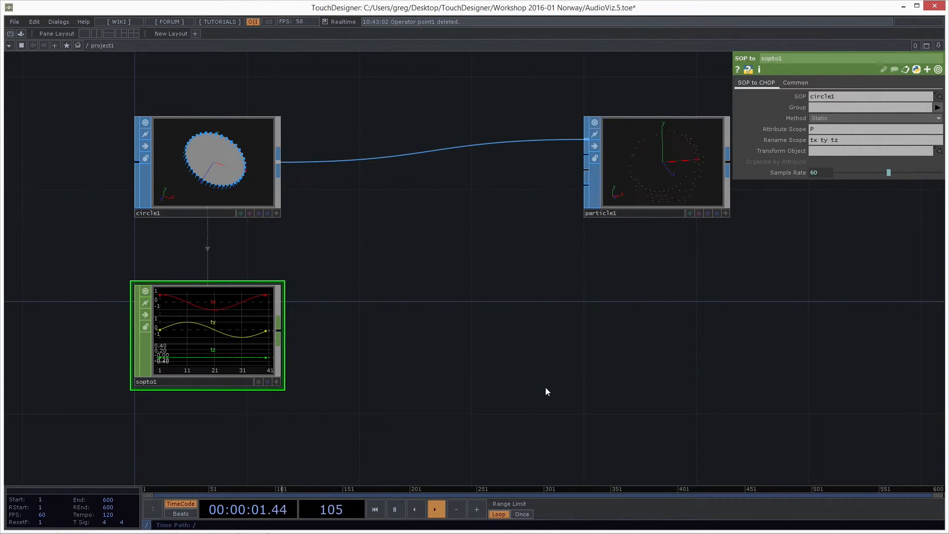
right_click(280, 165)
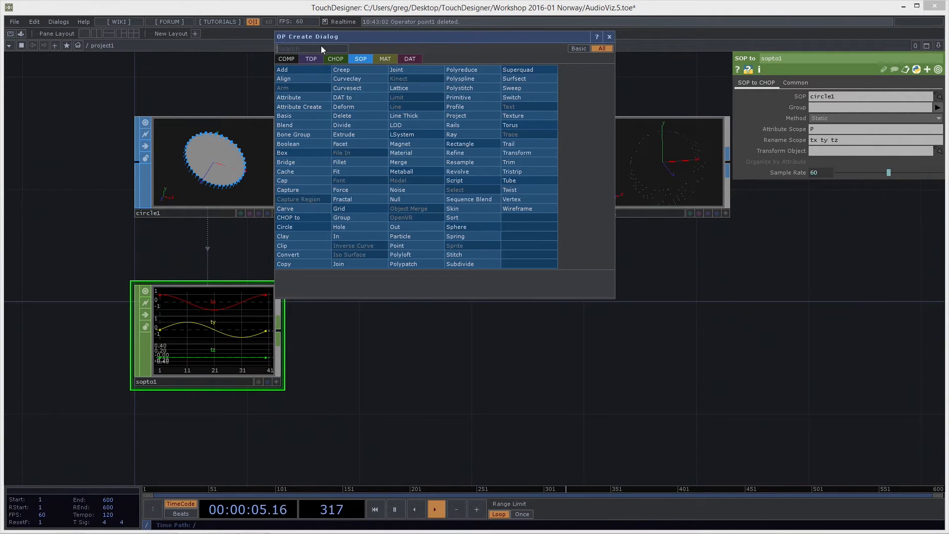
click(334, 60)
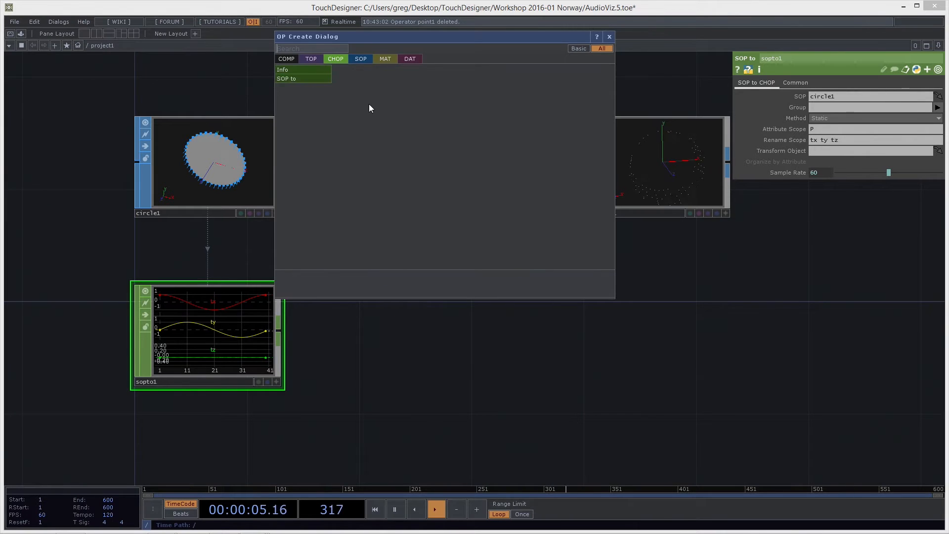
click(311, 58)
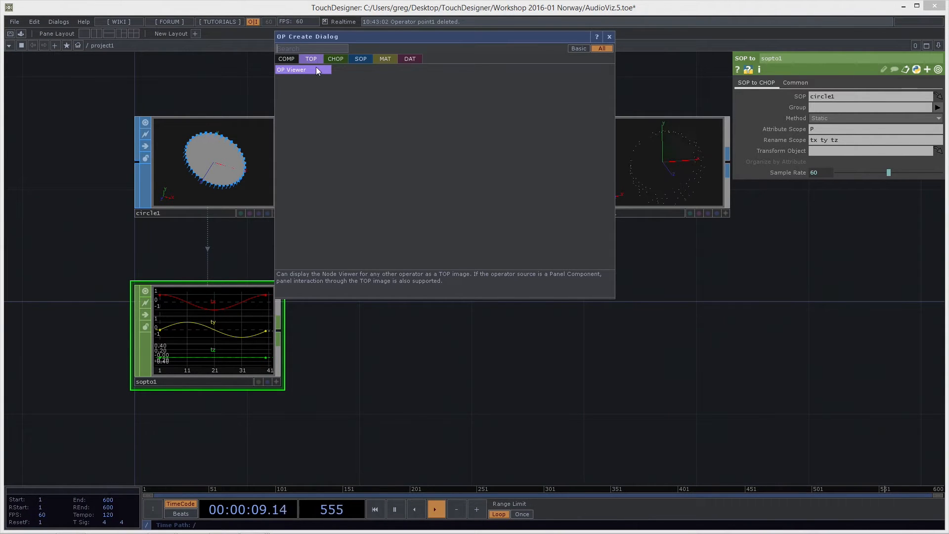
click(334, 59)
click(312, 69)
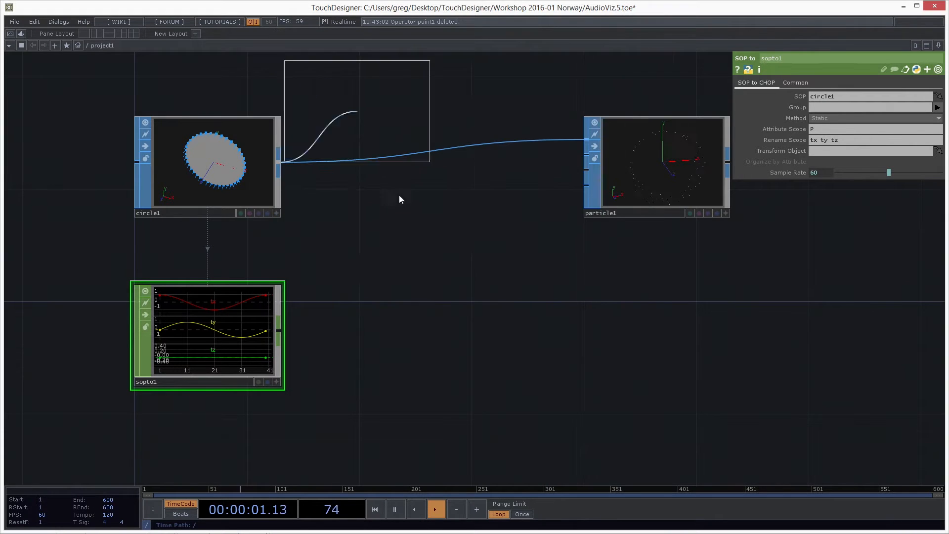
click(408, 329)
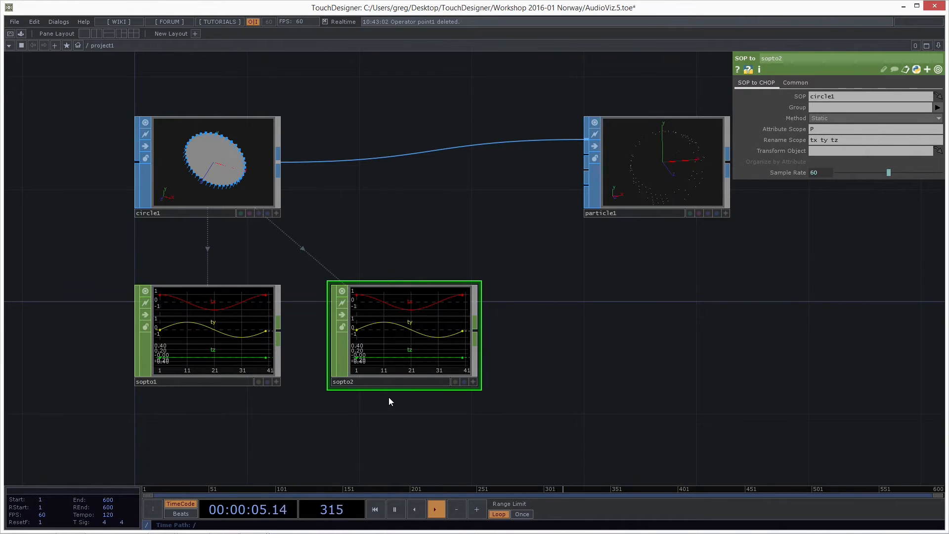
Delete the second SOP to CHOP, keeping sopto1
click(249, 330)
click(426, 356)
key(Delete)
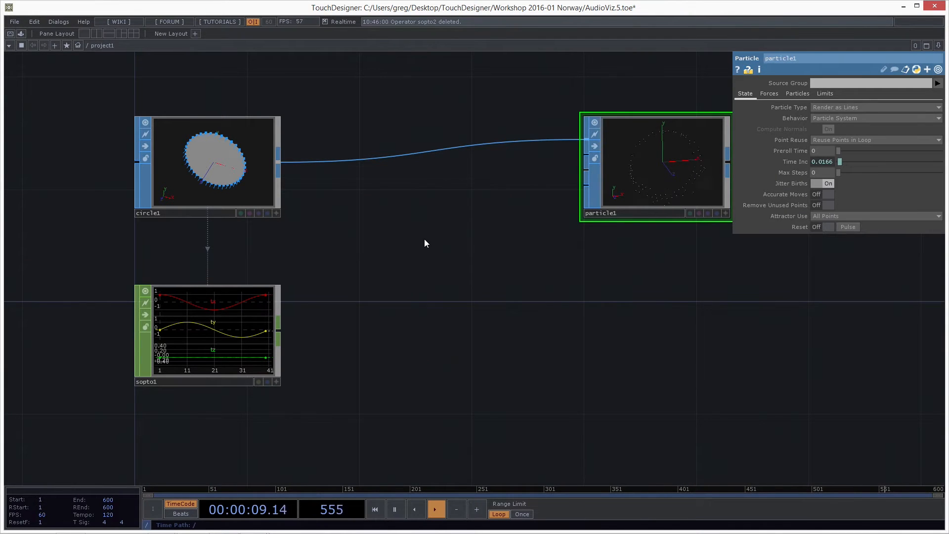
drag(438, 339, 421, 323)
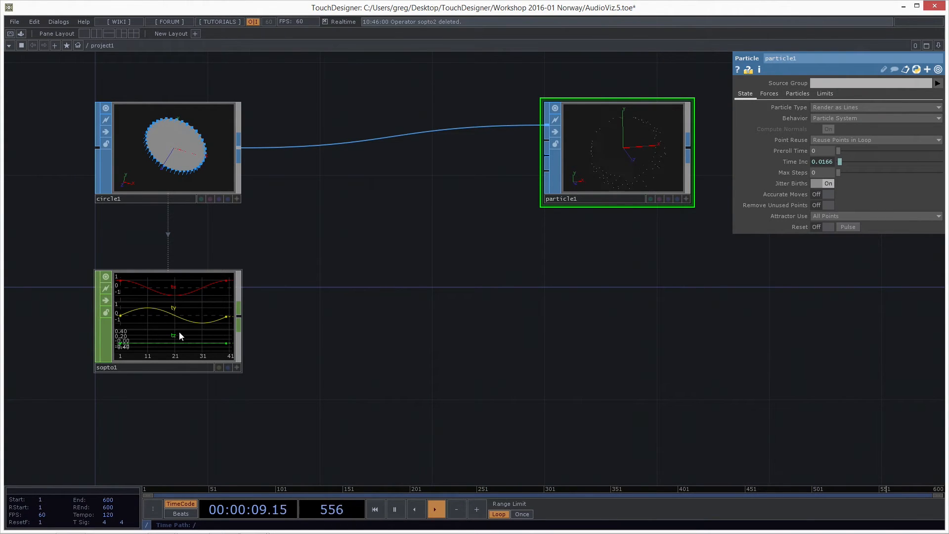
drag(328, 296, 314, 321)
drag(382, 275, 367, 269)
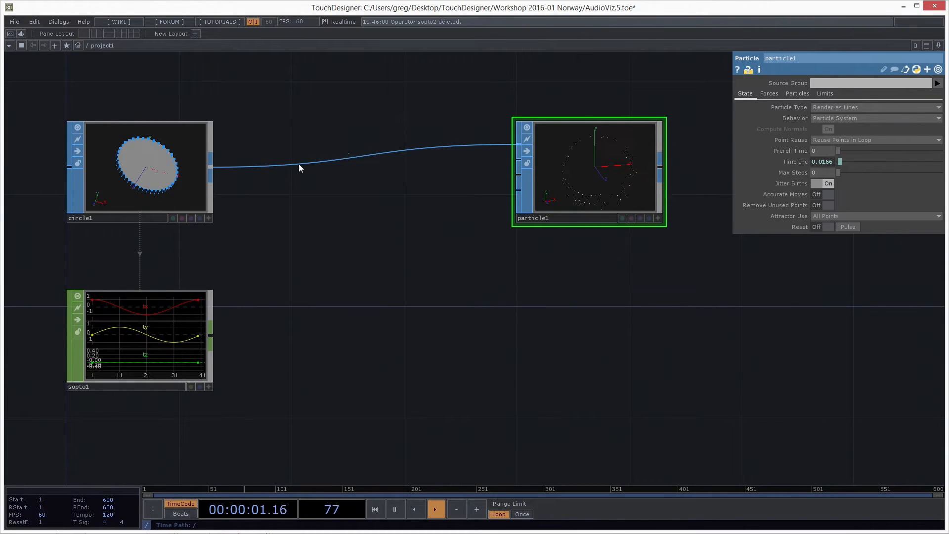
right_click(208, 168)
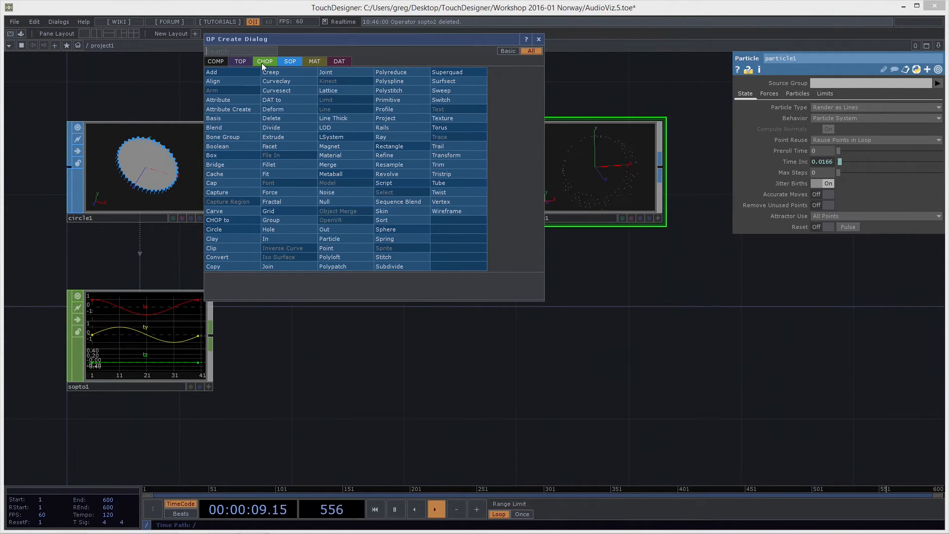
text(ch)
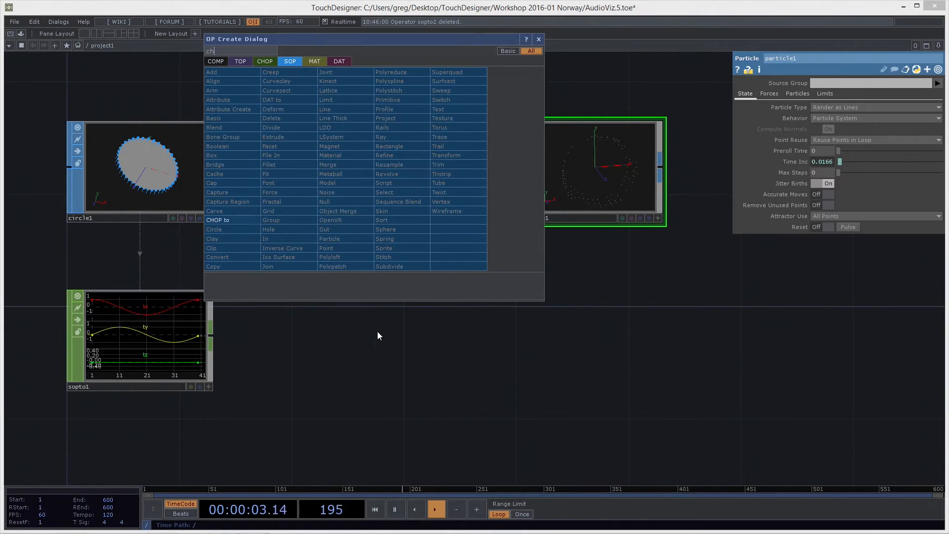
key(Return)
key(Escape)
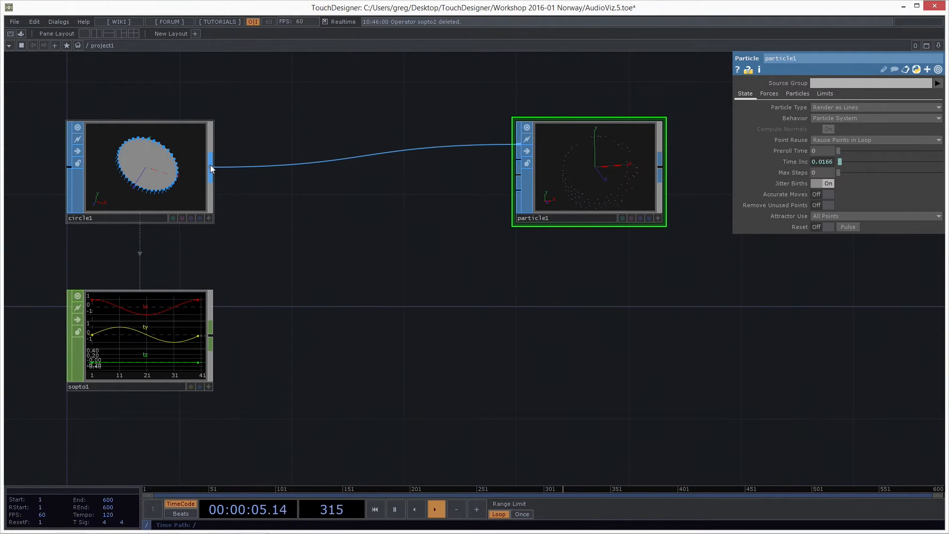
Insert a CHOP to SOP into the connection between circle1 and particle1
right_click(210, 165)
text(ch)
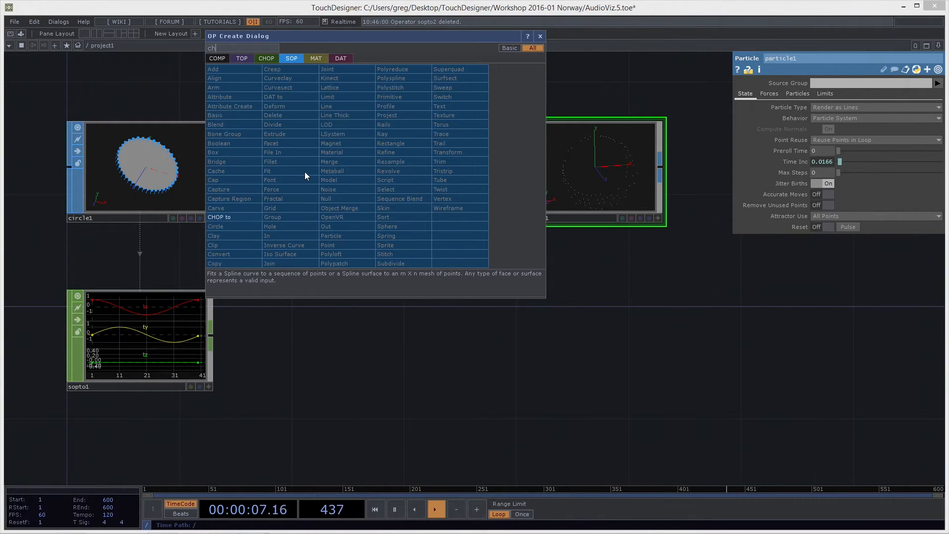
click(244, 218)
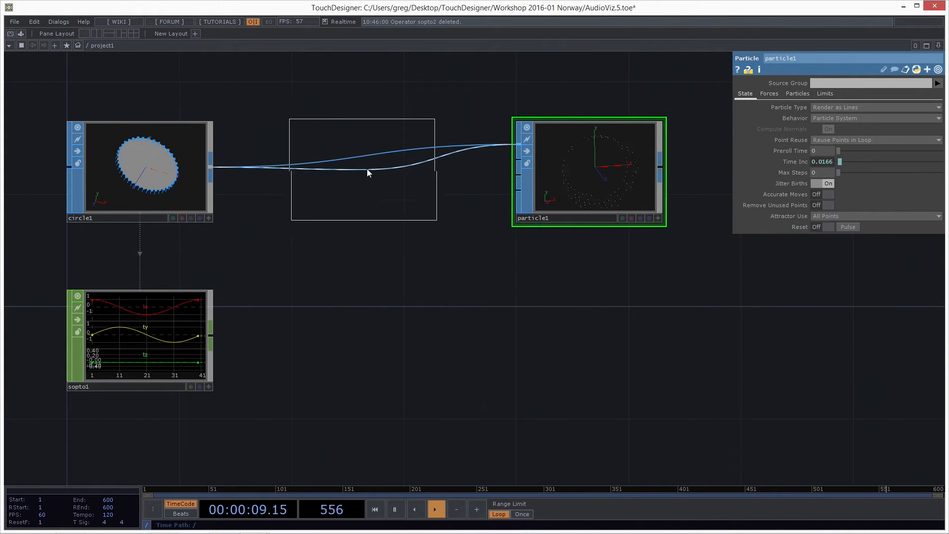
click(363, 169)
drag(477, 349, 477, 337)
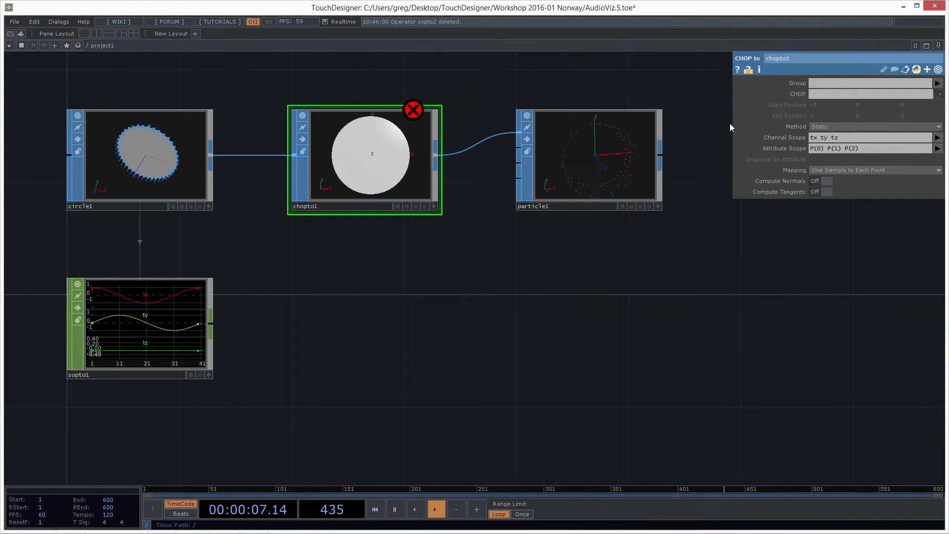
right_click(210, 326)
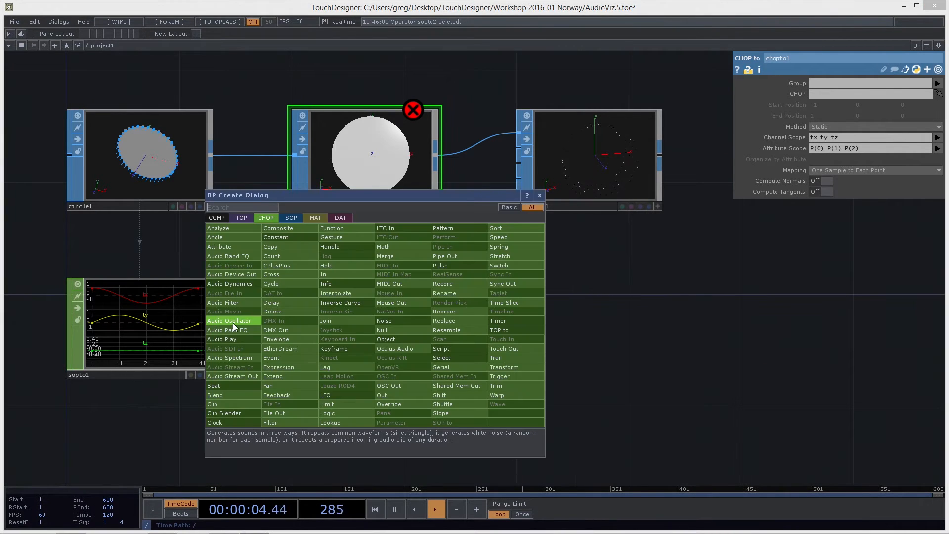
click(147, 424)
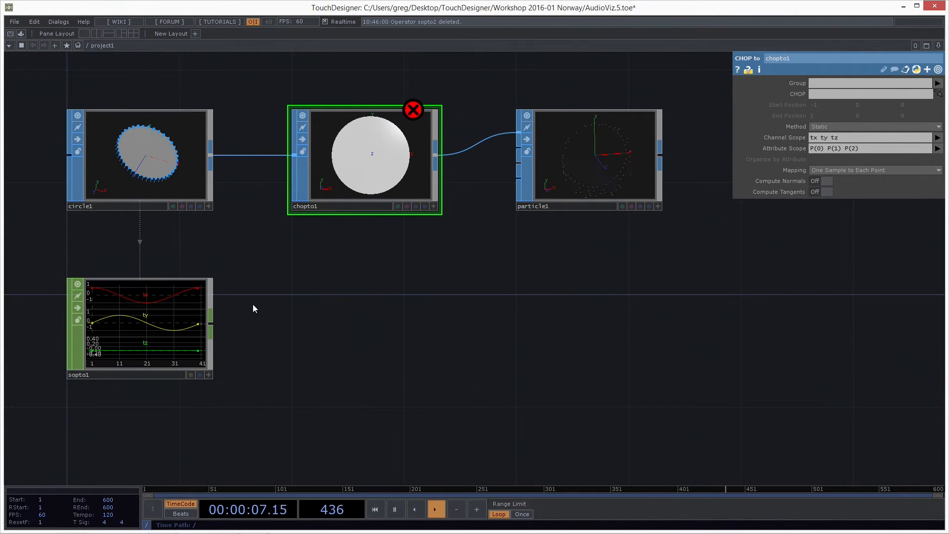
right_click(211, 328)
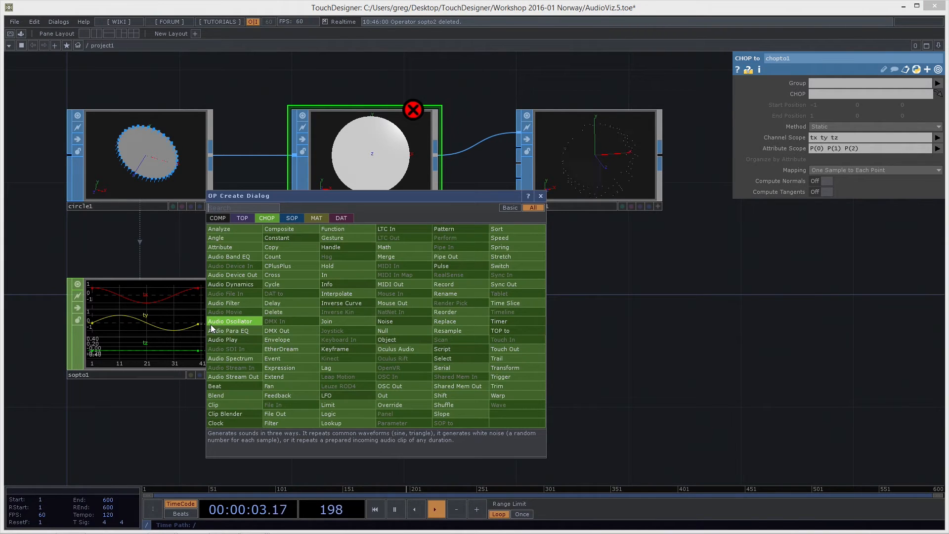
text(nul)
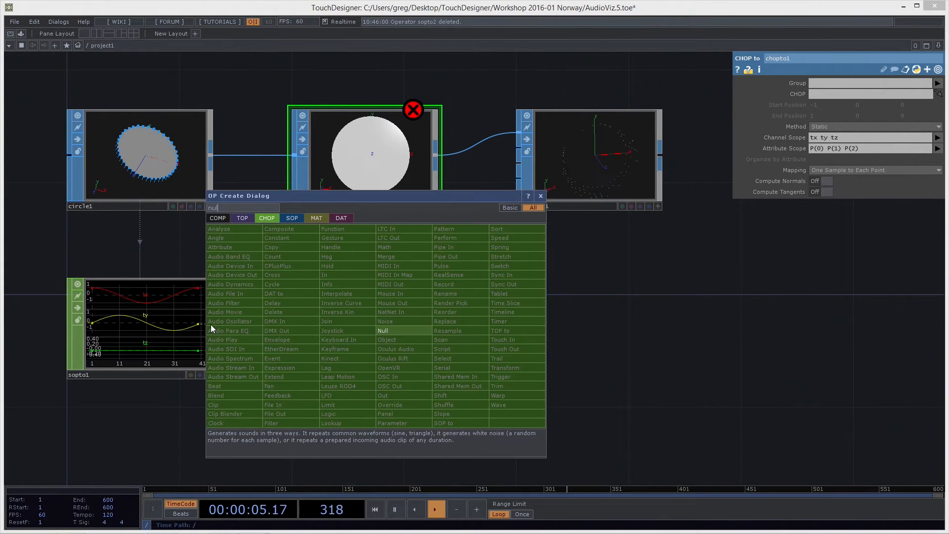
click(653, 345)
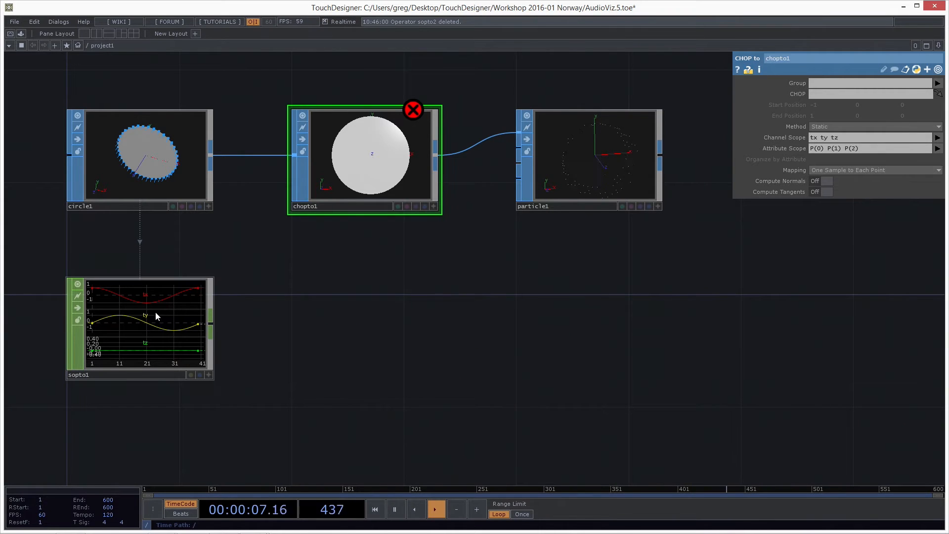
Append a Null CHOP to sopto1's output and place it directly below chopto1
right_click(211, 324)
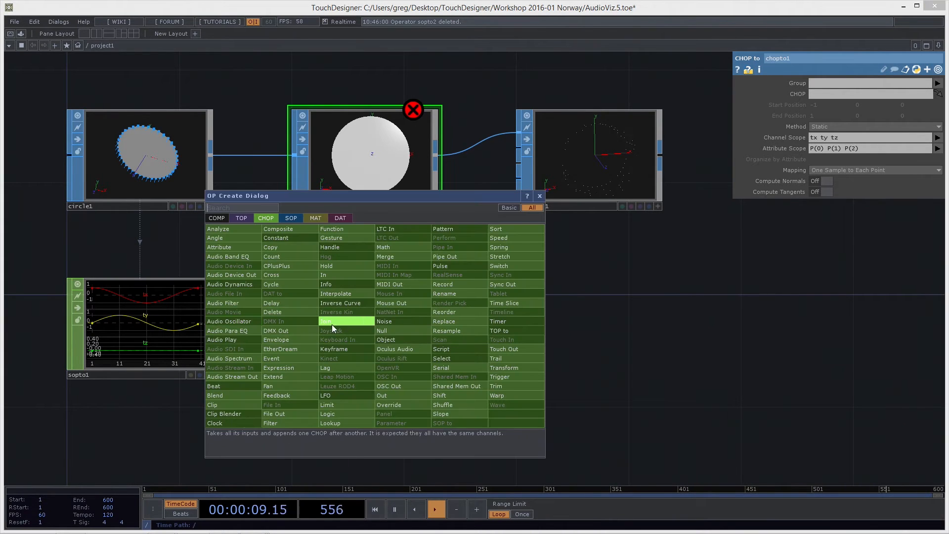
click(390, 331)
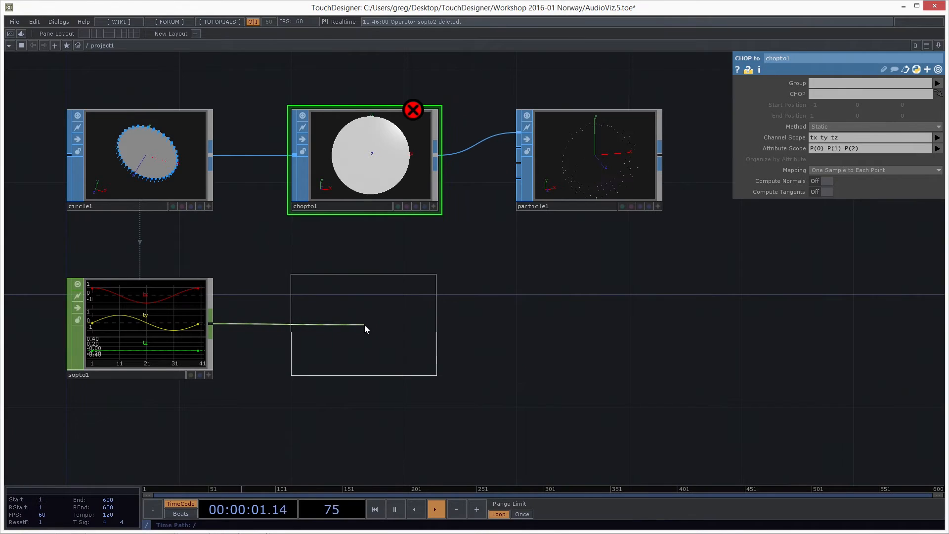
click(364, 325)
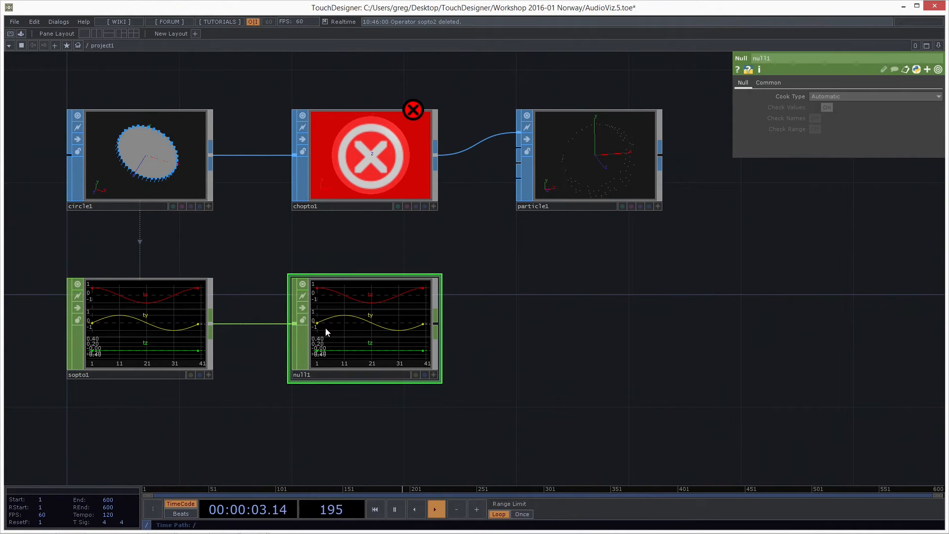
Assign null1 as chopto1's source CHOP, and delete chopto1 from the chain between circle1 and particle1
drag(389, 341, 379, 146)
click(379, 146)
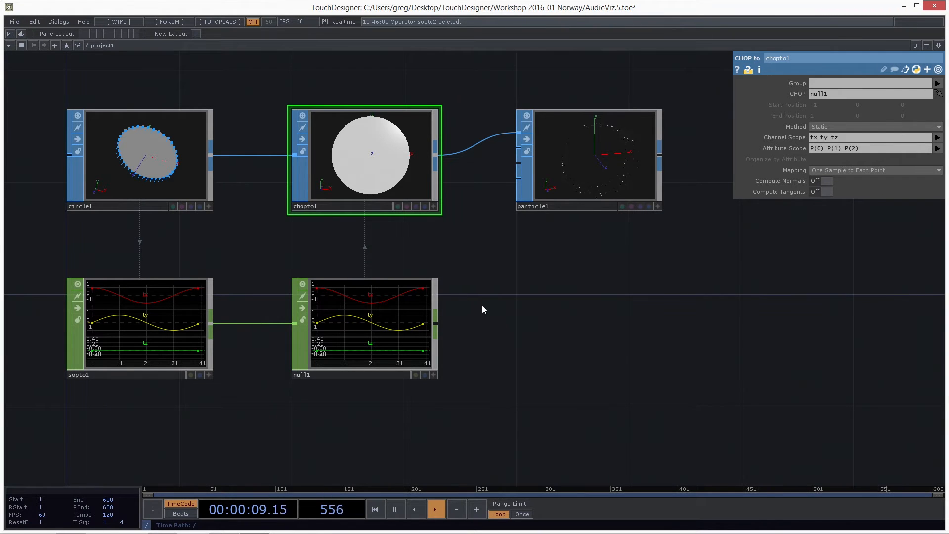
key(Delete)
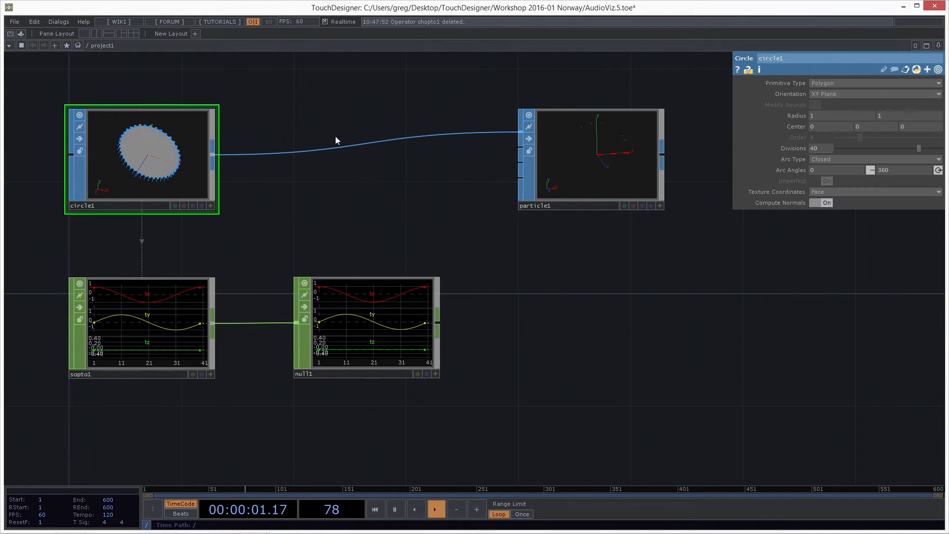
Insert a CHOP to SOP between circle1 and particle1, and assign null1 as its source CHOP
right_click(214, 155)
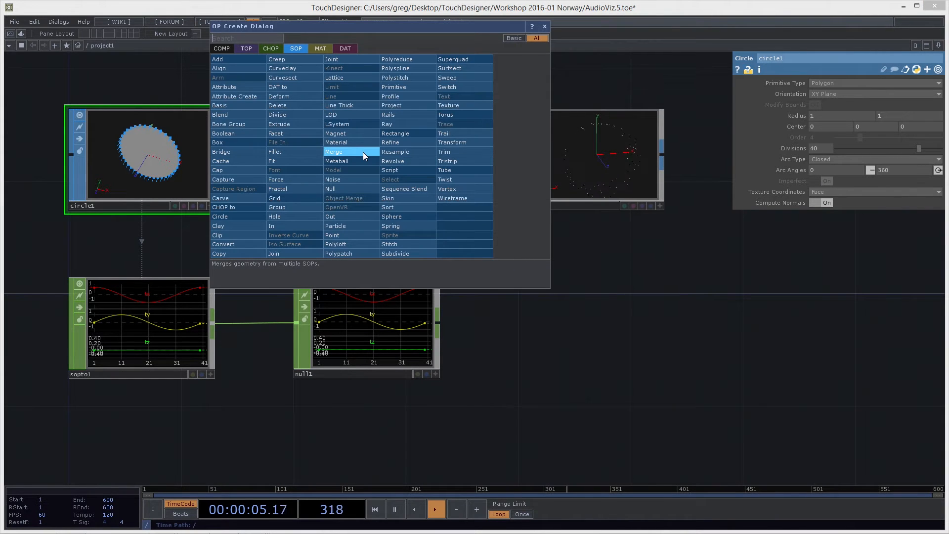
text(ch)
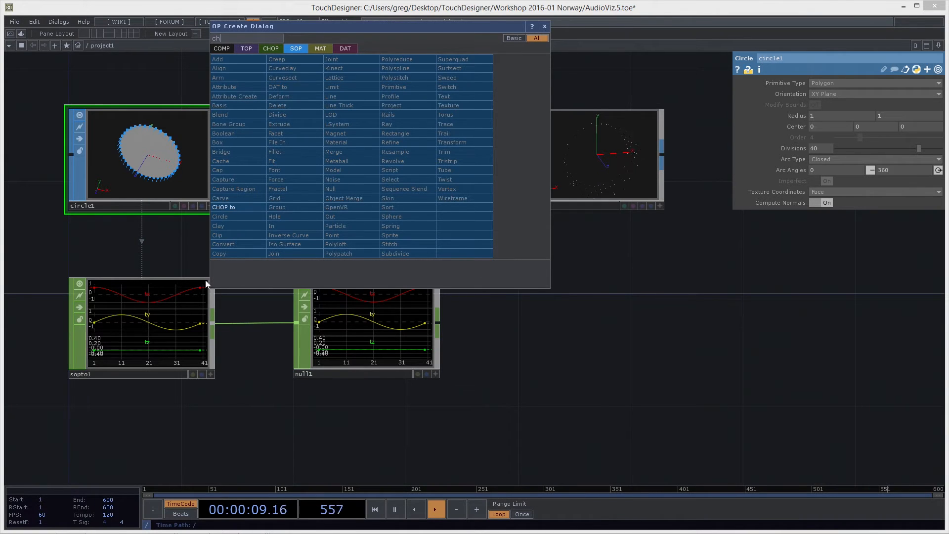
click(237, 205)
click(236, 205)
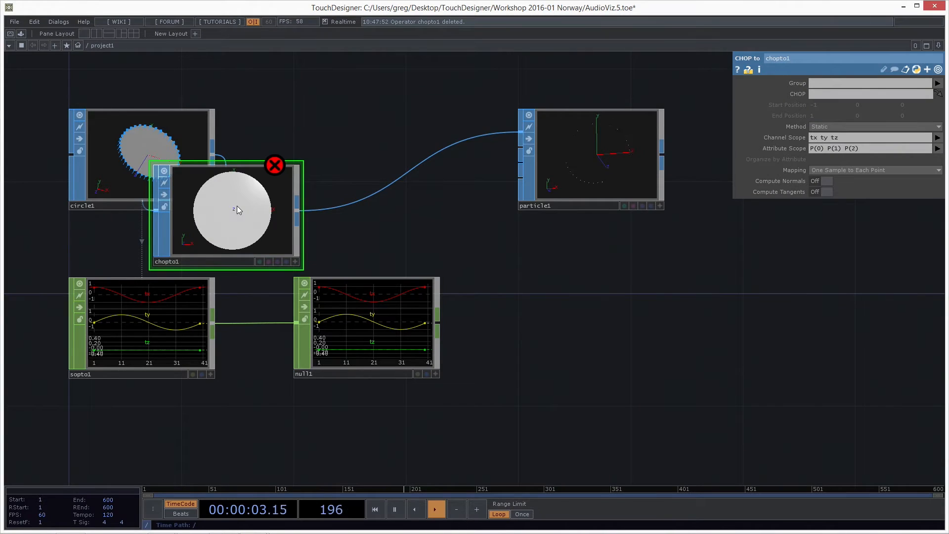
drag(250, 203, 390, 146)
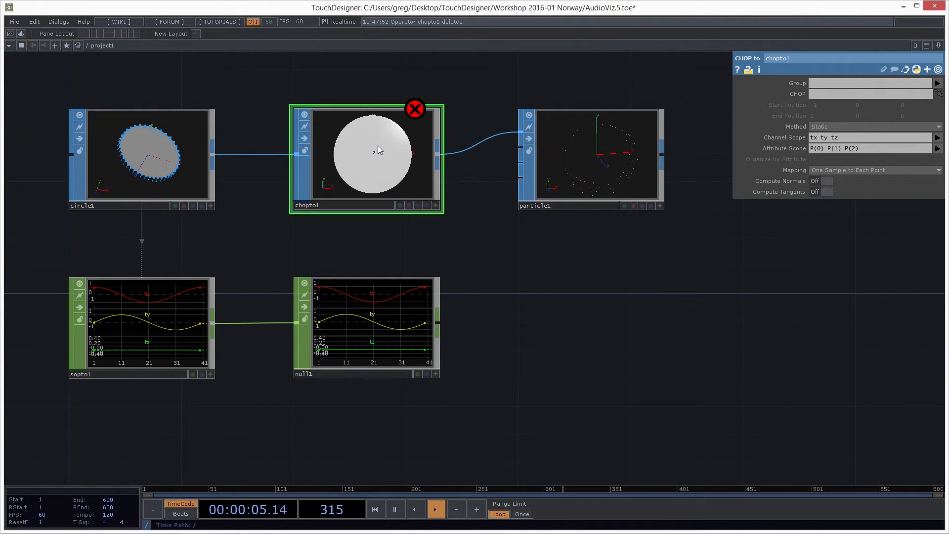
drag(375, 333, 361, 158)
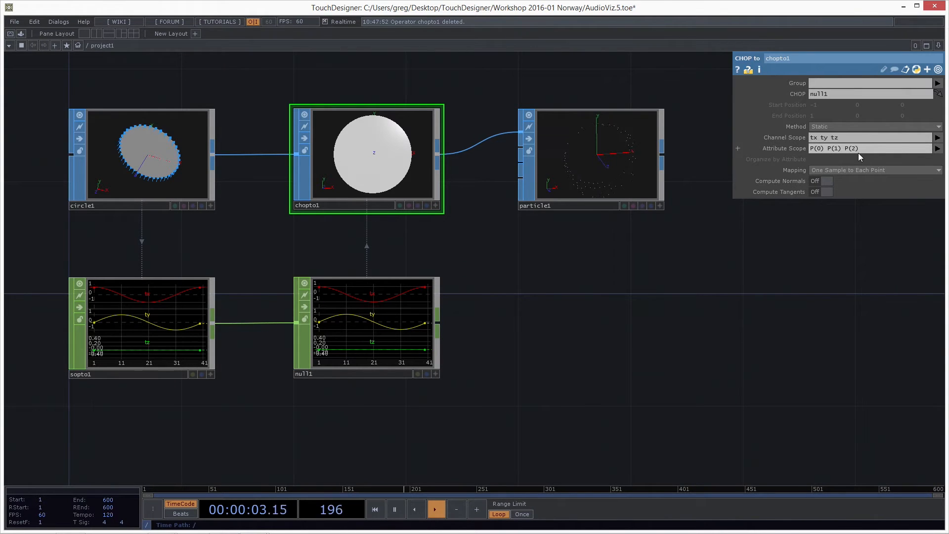
Set chopto1's Attribute Scope to only N, the point normal, removing P(0) P(1) P(2)
click(938, 148)
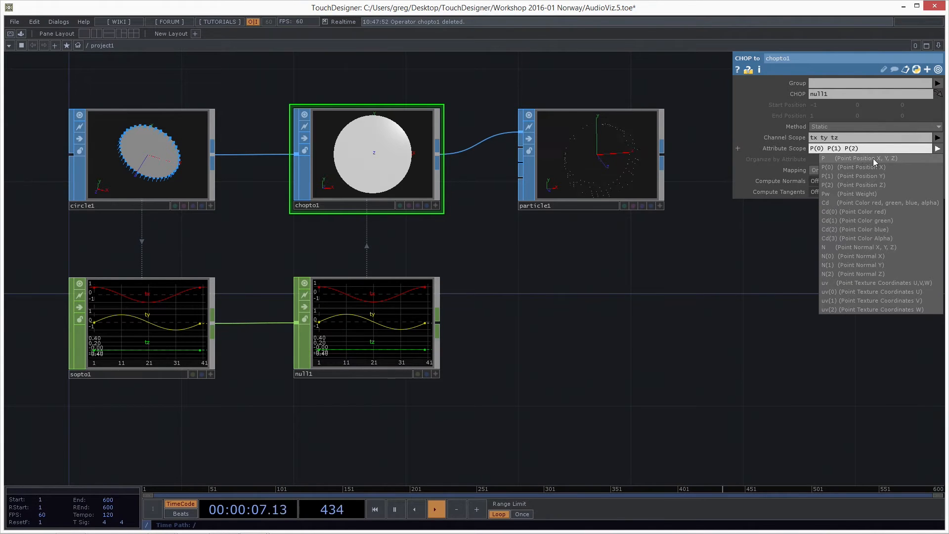
click(938, 148)
click(938, 148)
click(937, 148)
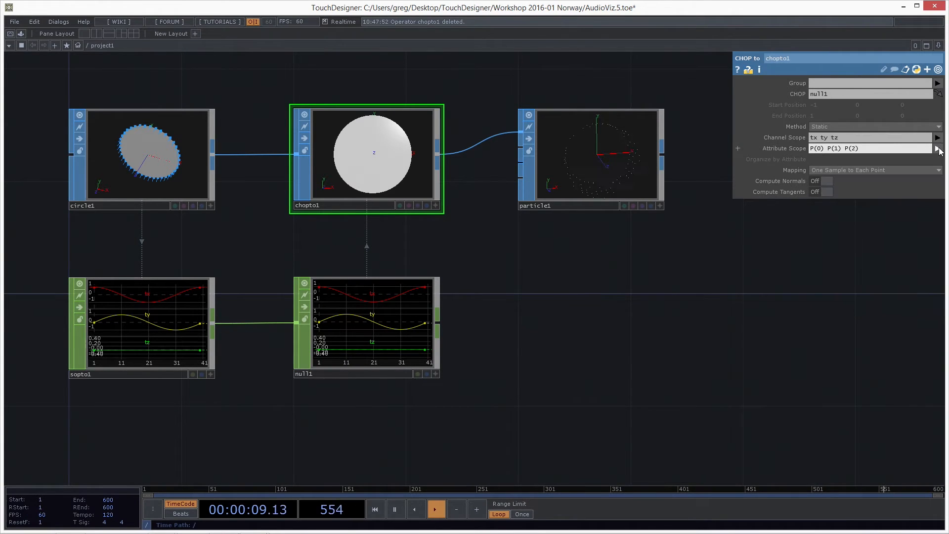
click(938, 148)
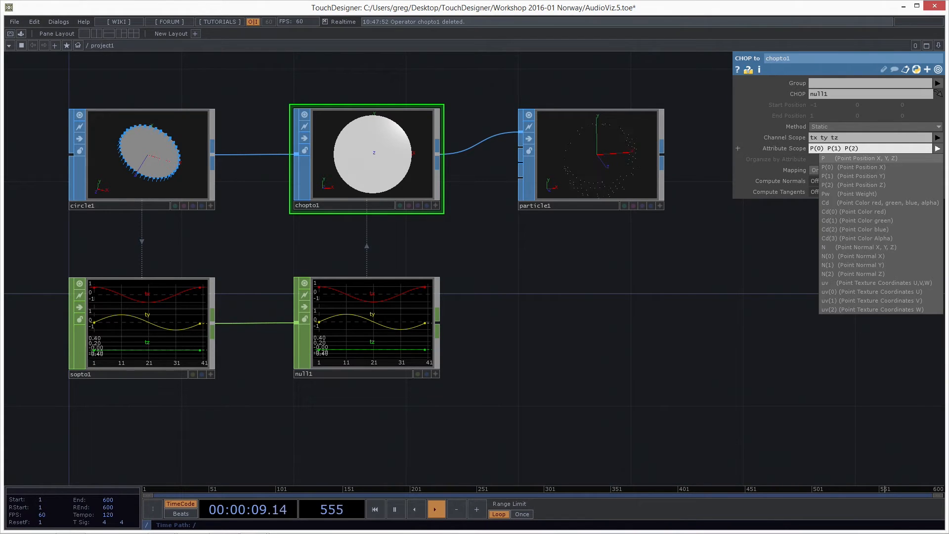
click(873, 248)
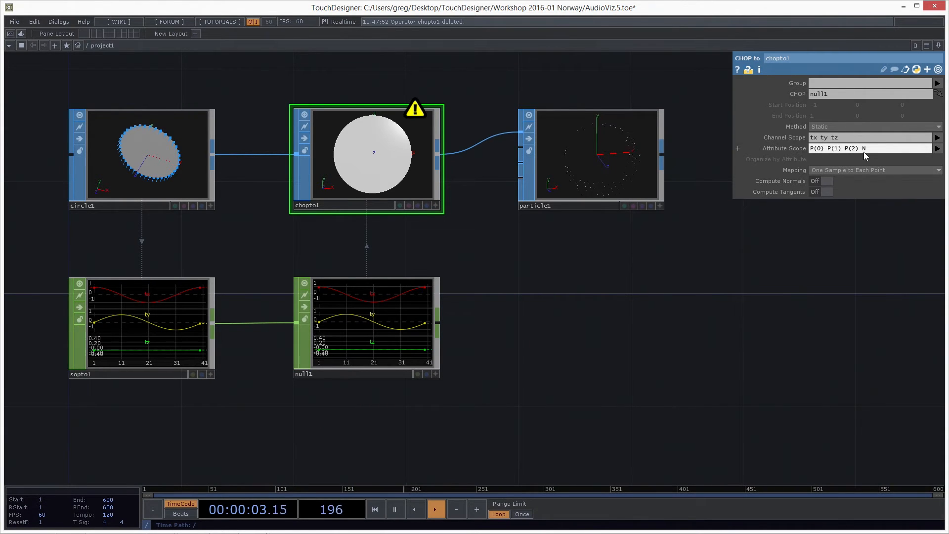
drag(861, 149, 807, 152)
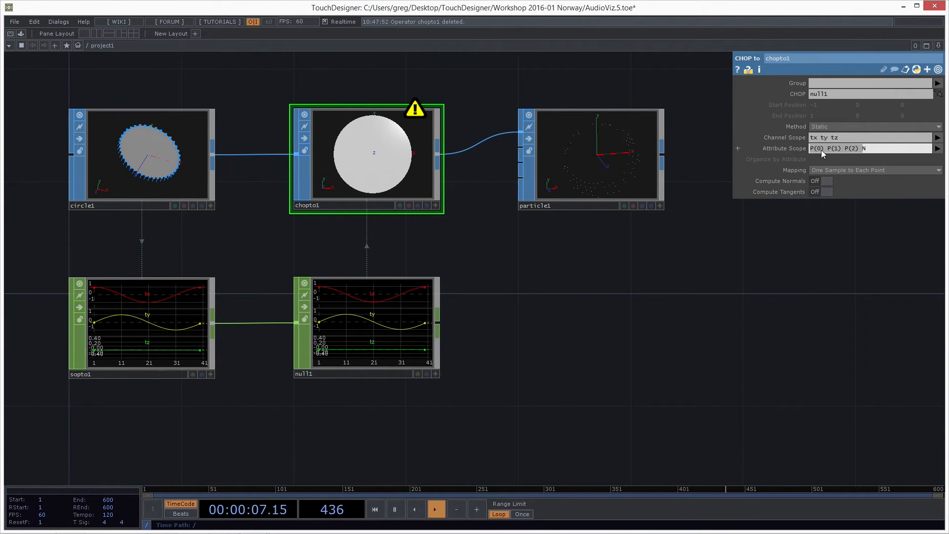
key(BackSpace)
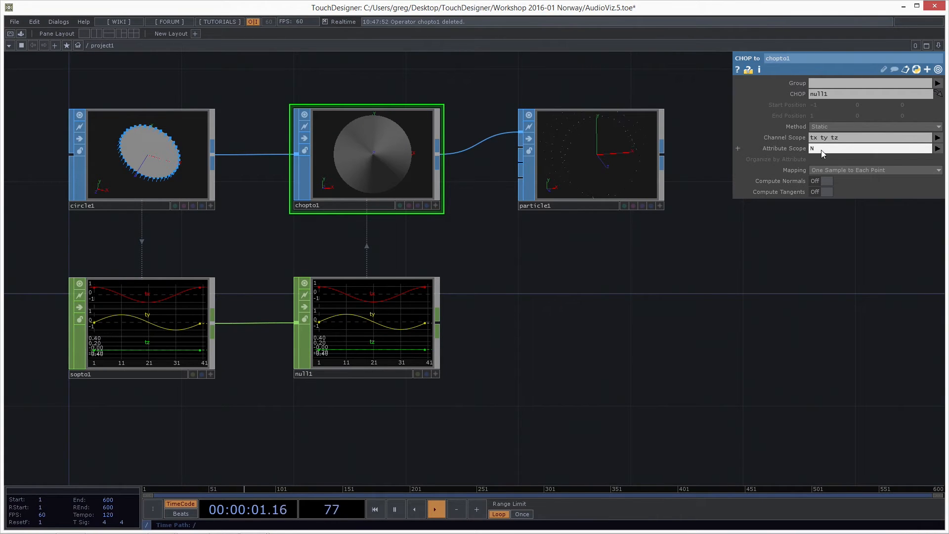
Examine the particle motion in particle1's viewer from several angles
drag(649, 277, 621, 288)
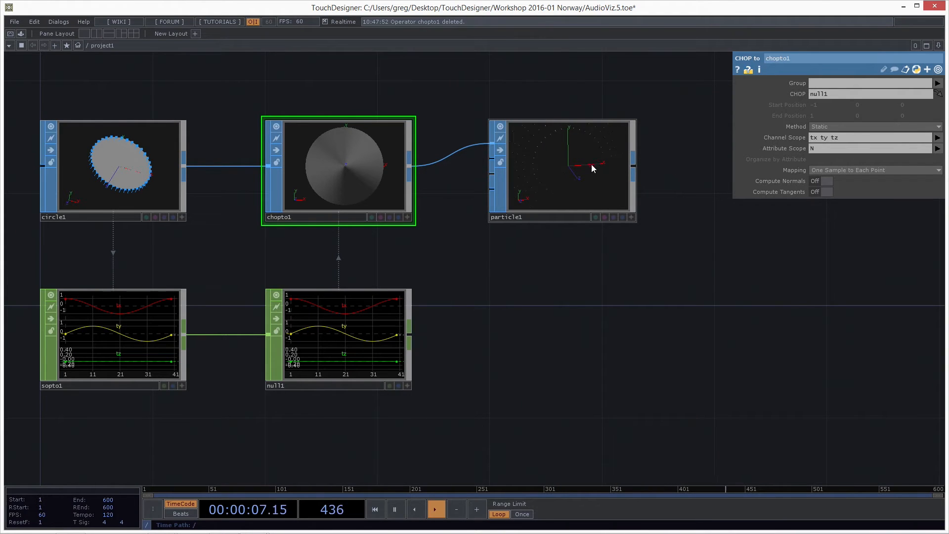
scroll(591, 184, up, 4)
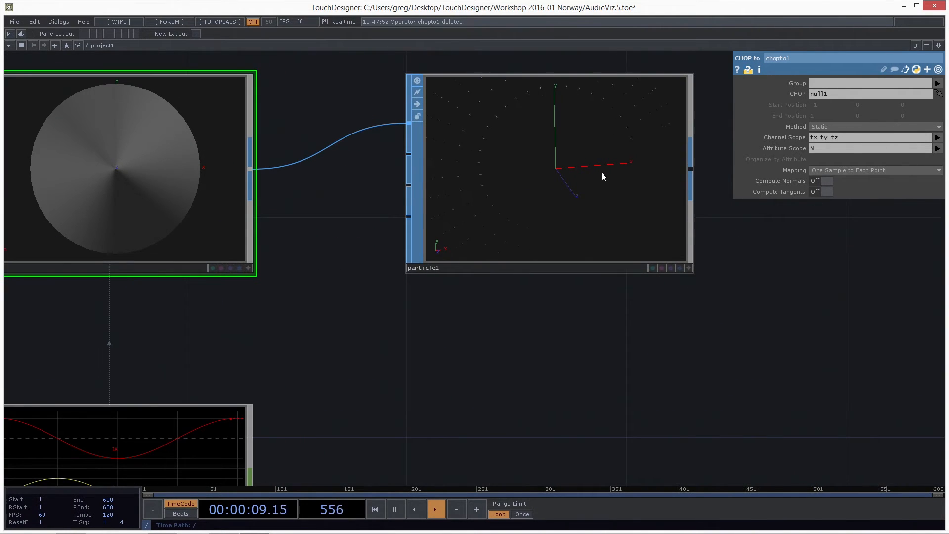
scroll(593, 163, down, 4)
scroll(593, 165, up, 4)
click(594, 172)
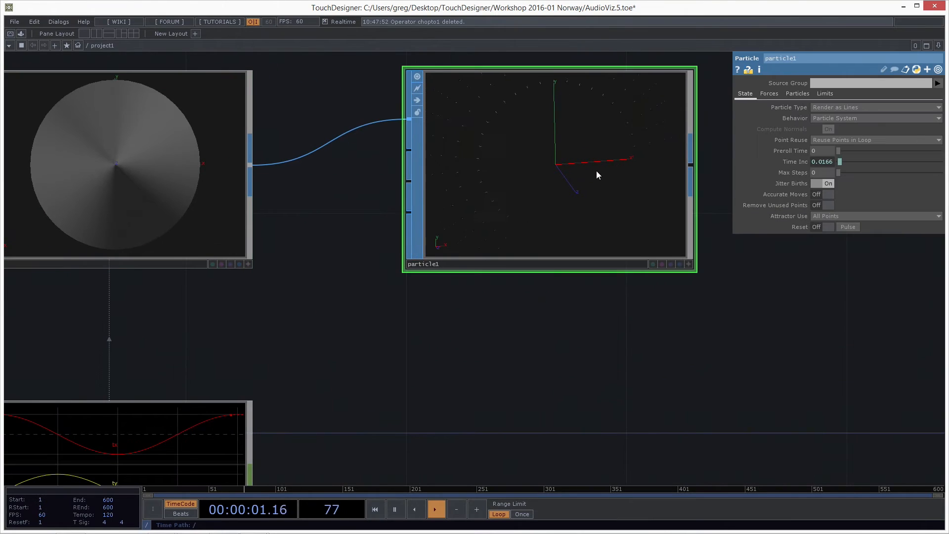
drag(591, 187, 523, 181)
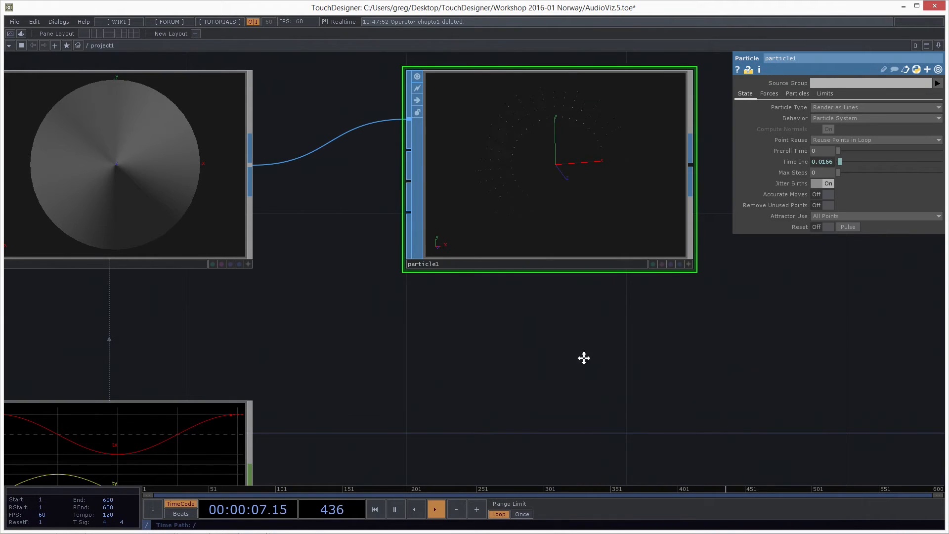
drag(587, 354, 561, 390)
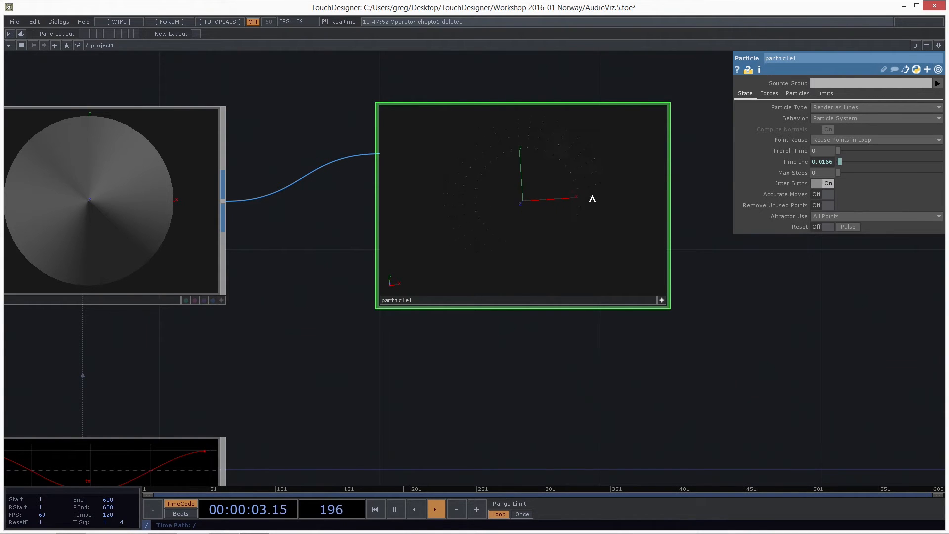
drag(479, 218, 529, 216)
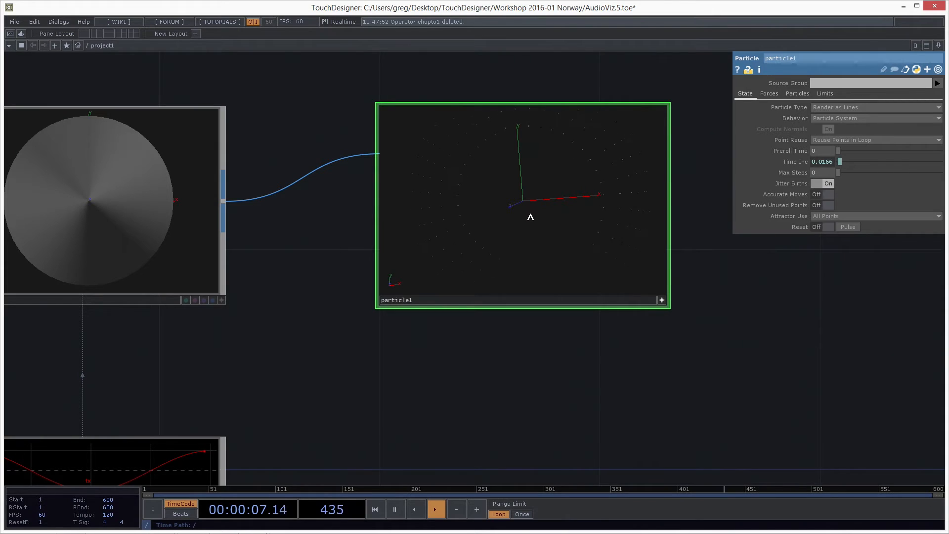
click(662, 301)
middle_drag(723, 297, 725, 363)
drag(725, 363, 784, 325)
scroll(785, 325, down, 3)
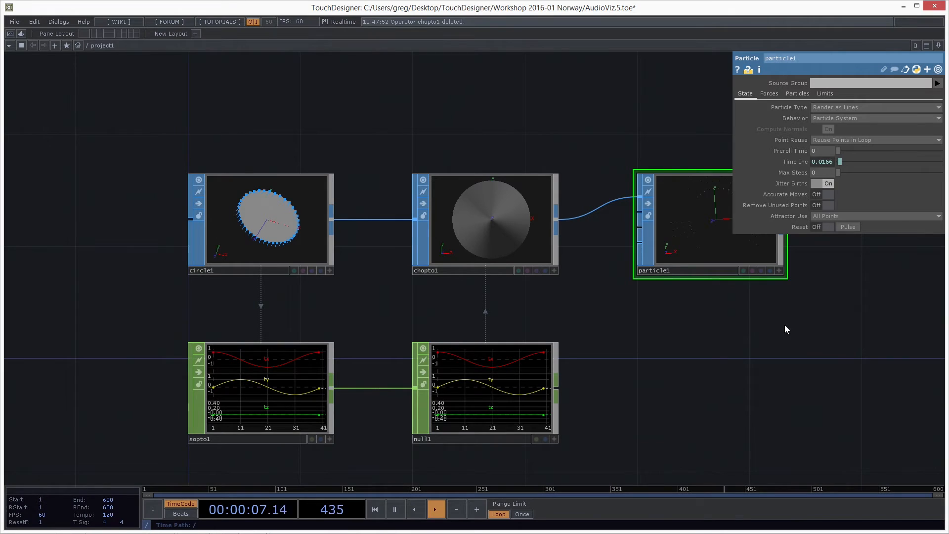
Move circle1 and sopto1 together away from chopto1 and null1 to make room for another operator between them
drag(828, 314, 670, 294)
drag(525, 328, 629, 288)
right_drag(317, 90, 226, 450)
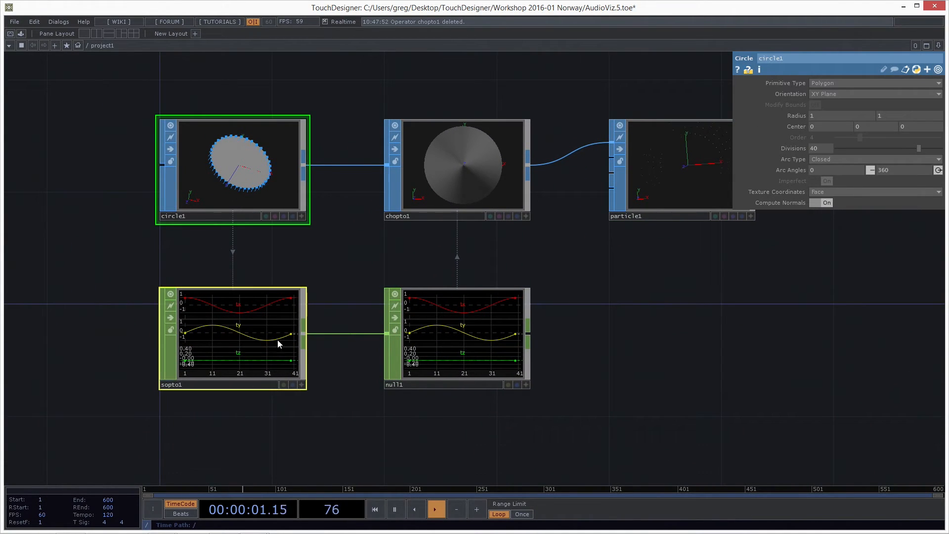
drag(277, 340, 111, 336)
drag(242, 415, 281, 416)
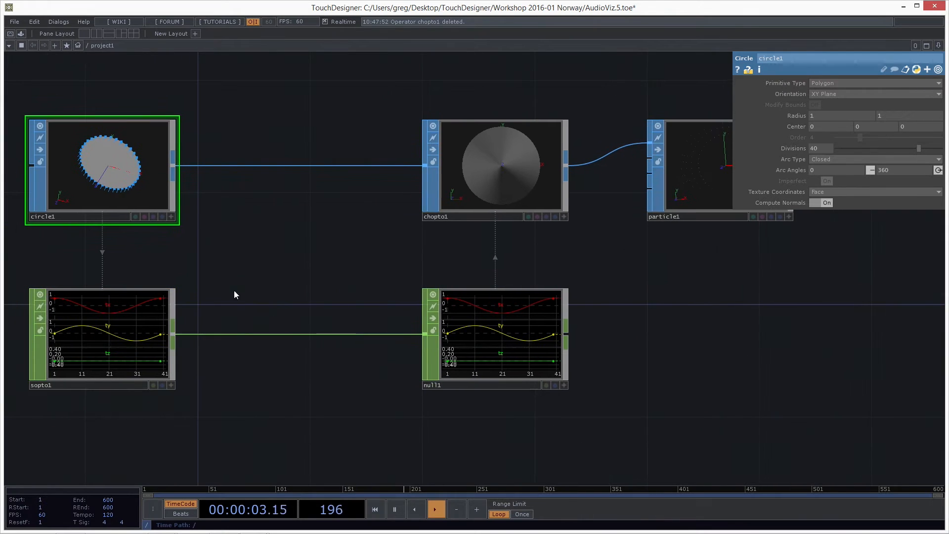
drag(275, 421, 253, 427)
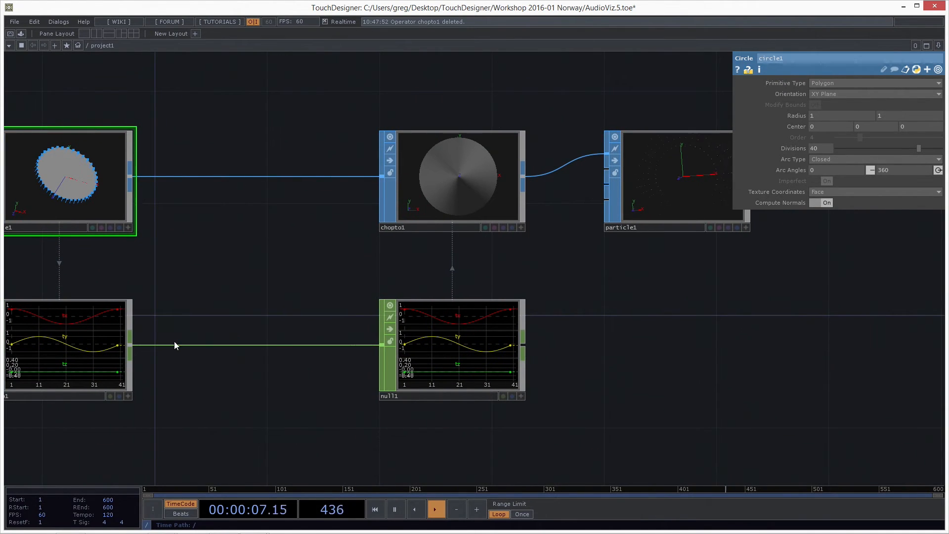
drag(200, 374, 202, 375)
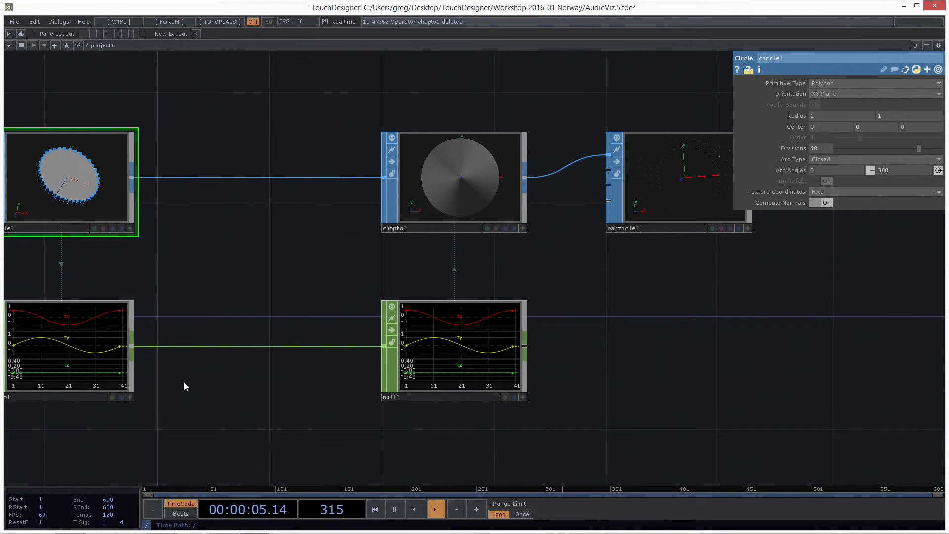
Insert a Math CHOP into the connection between sopto1 and null1
right_click(132, 347)
click(84, 248)
click(161, 260)
drag(155, 376, 226, 365)
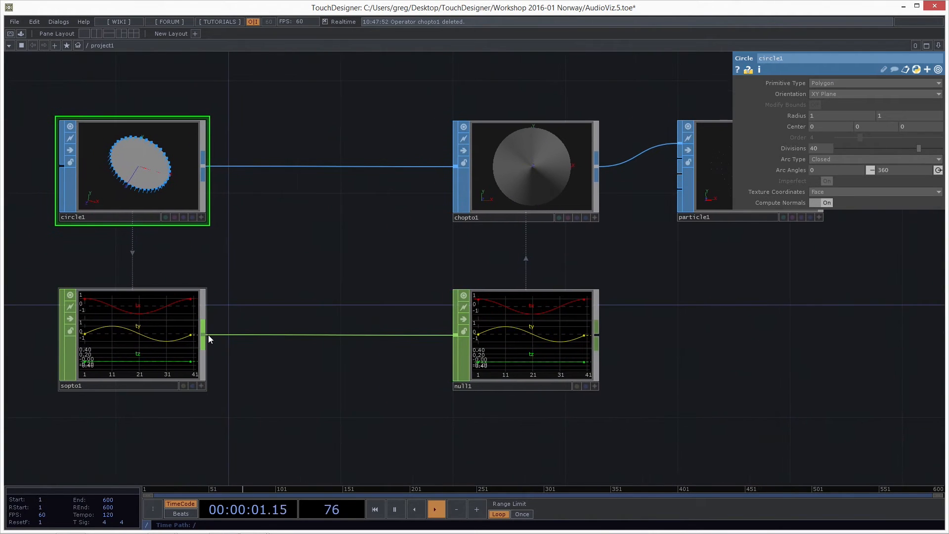
right_click(202, 332)
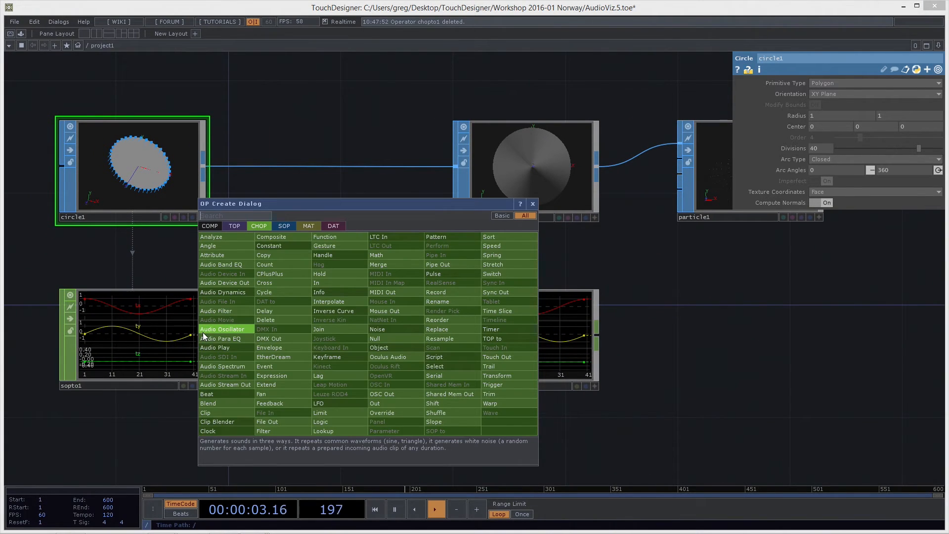
text(ma)
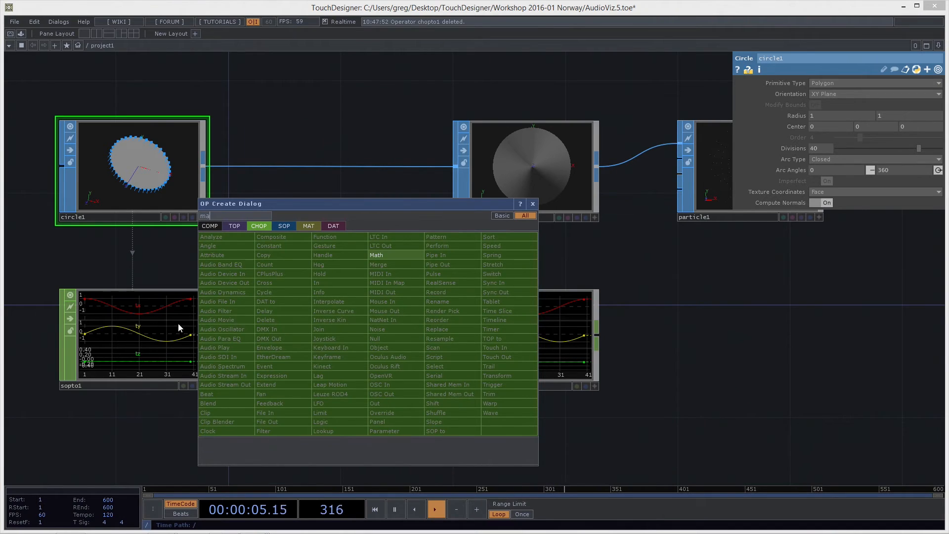
click(396, 254)
click(340, 337)
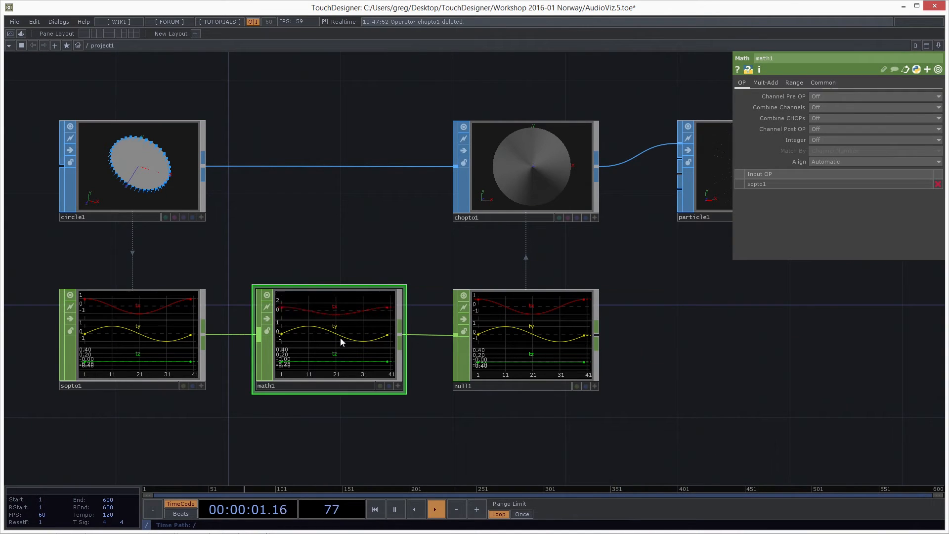
Try a higher Multiply value on math1 to scale the normals feeding the particles
drag(705, 423, 618, 415)
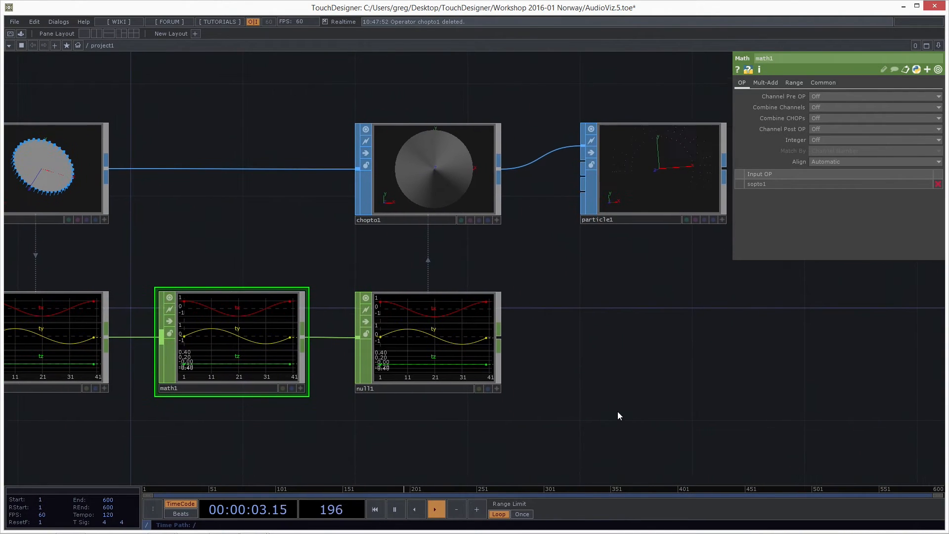
click(771, 84)
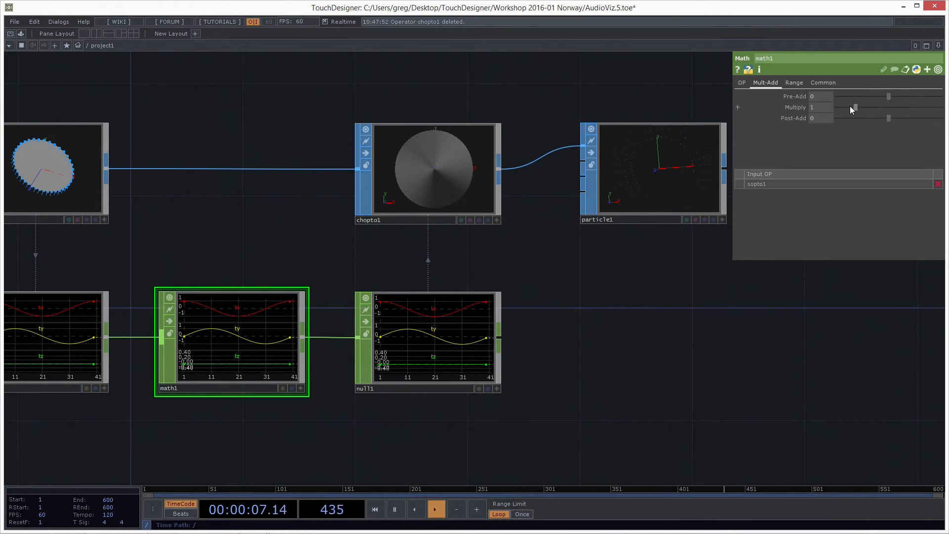
drag(858, 107, 901, 109)
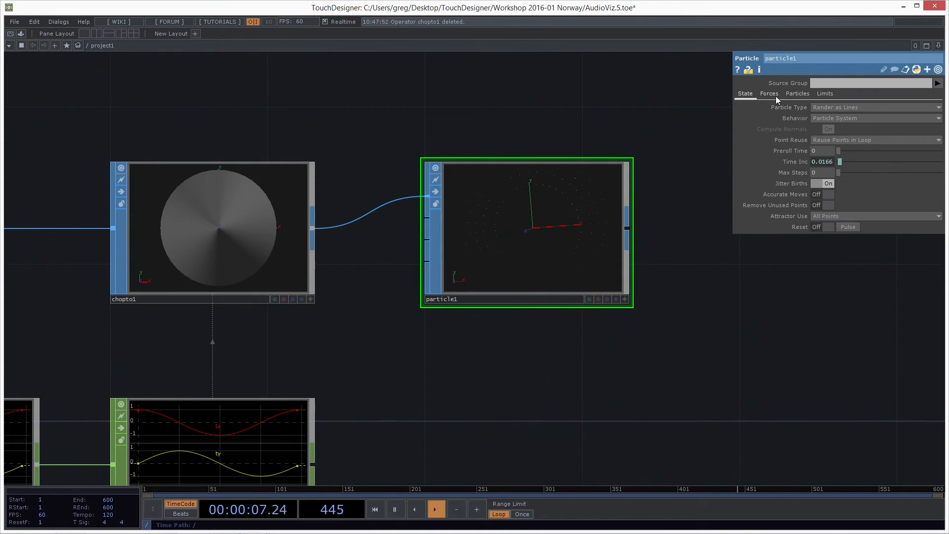
Examine particle1's force settings and its particle birth, life, mass and drag settings
click(773, 94)
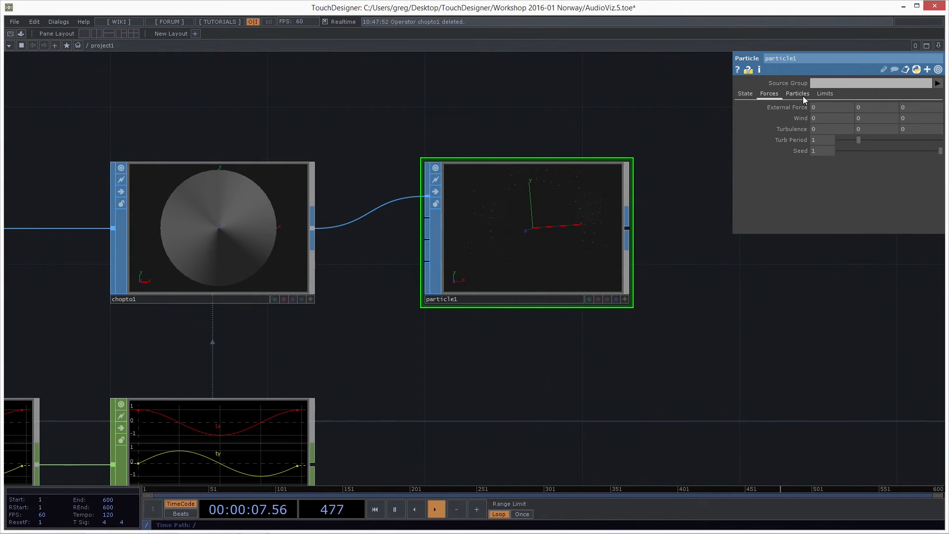
click(798, 95)
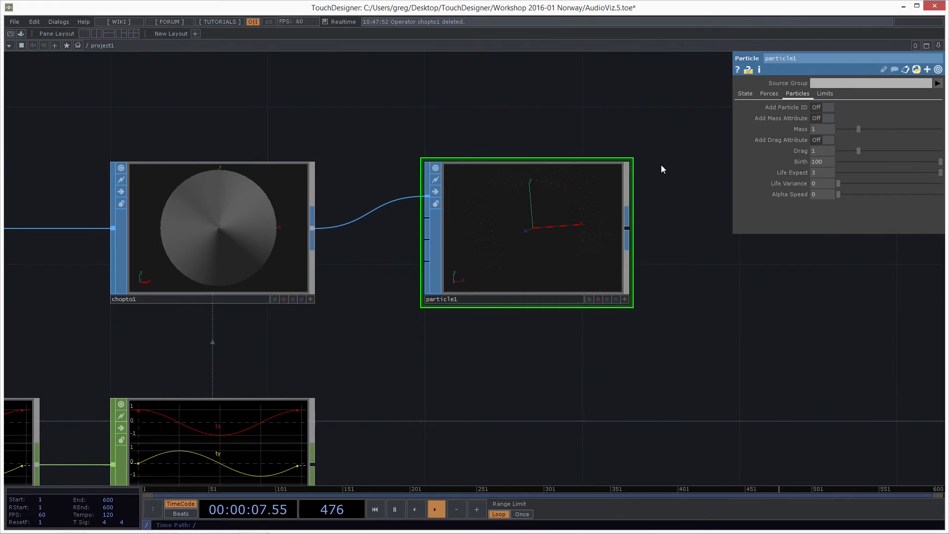
scroll(618, 239, down, 3)
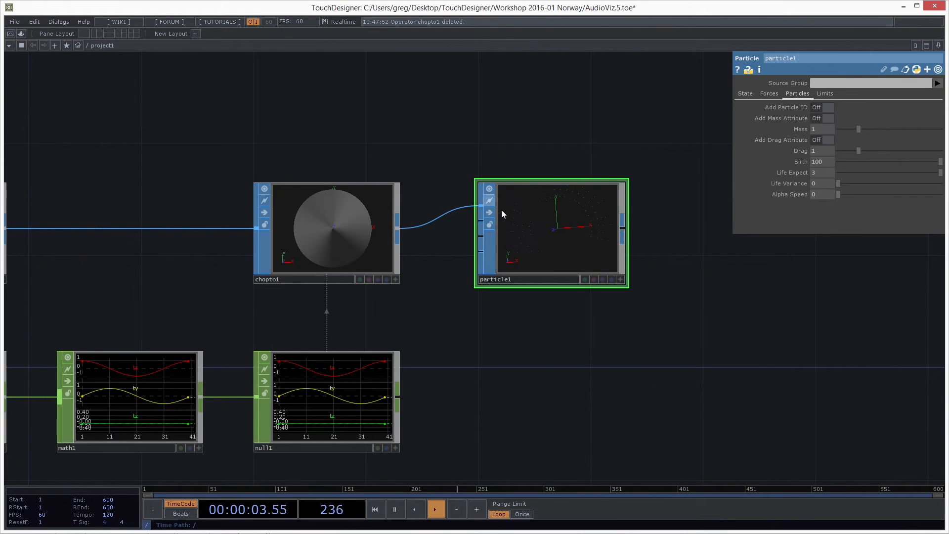
click(764, 95)
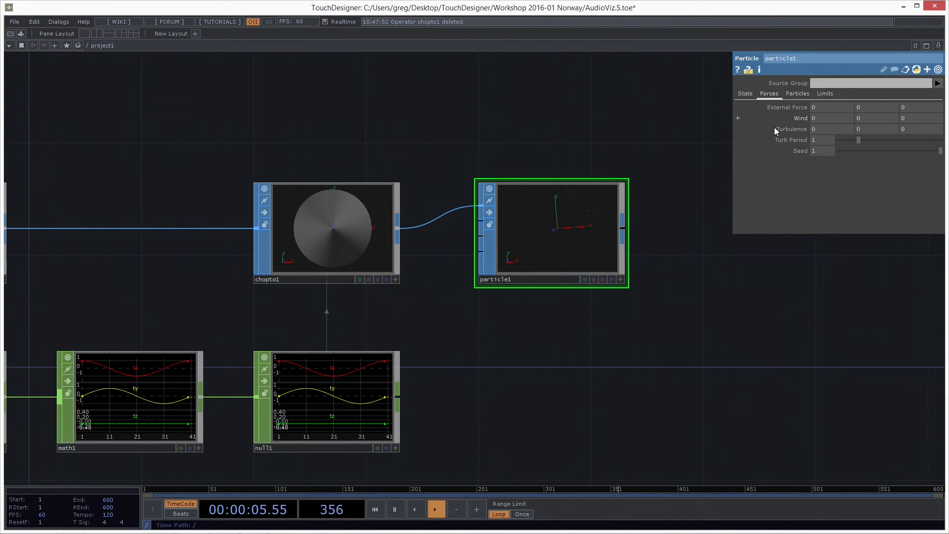
scroll(672, 213, up, 2)
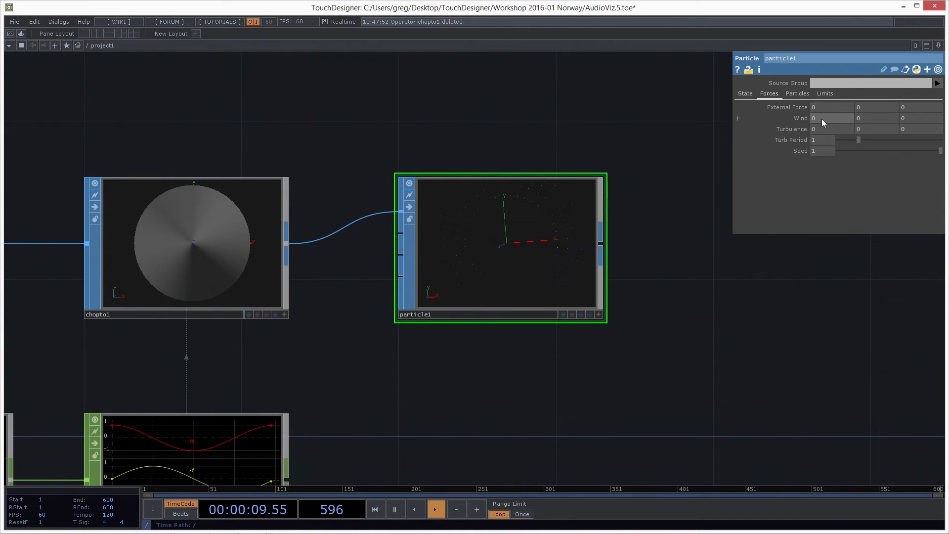
middle_drag(820, 107, 820, 99)
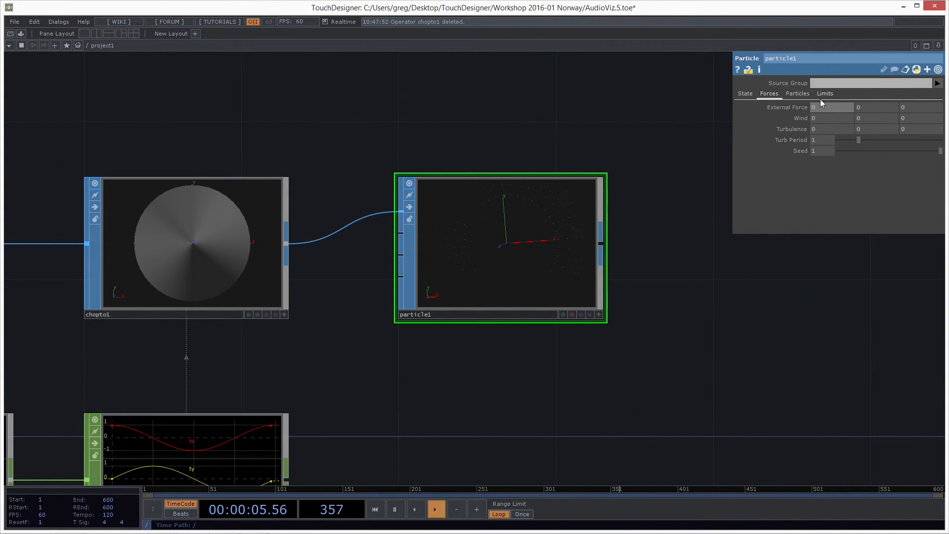
Bypass chopto1 and make particle1's viewer active to inspect the particles without the modified normals
middle_drag(823, 97, 822, 124)
middle_drag(697, 227, 642, 237)
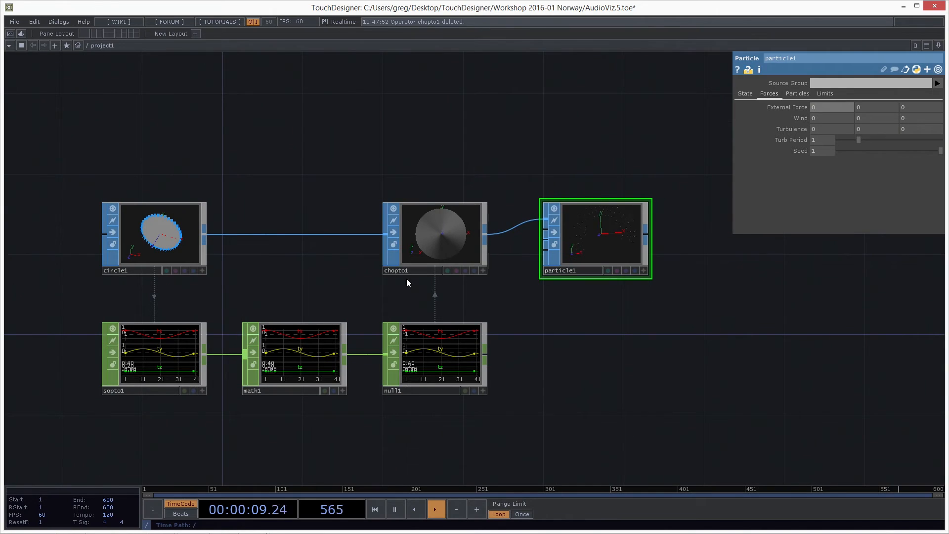
click(396, 233)
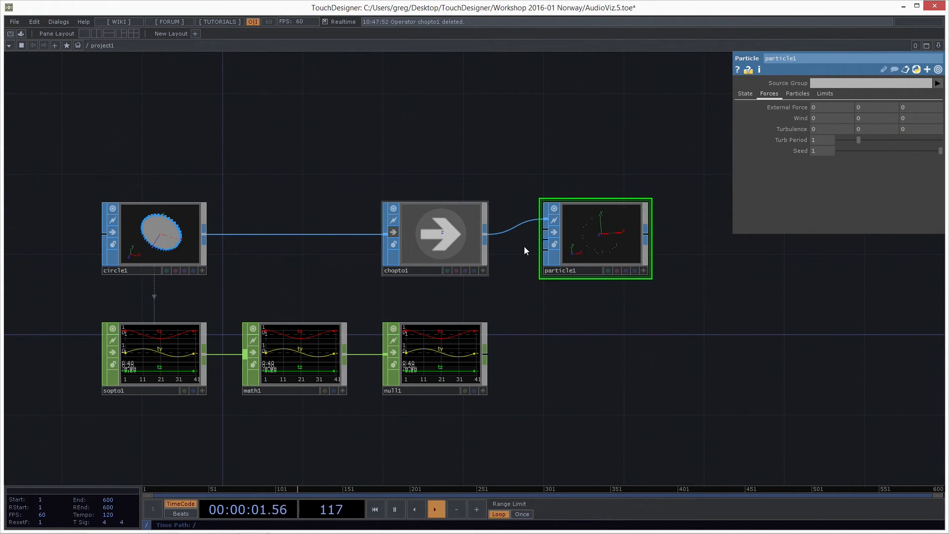
click(394, 233)
click(395, 232)
scroll(613, 250, up, 5)
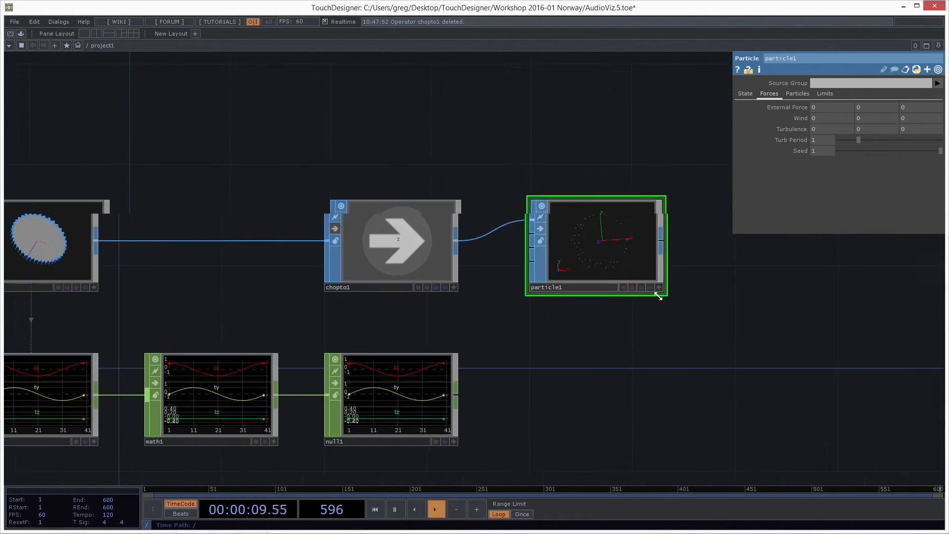
key(a)
mouse_move(547, 209)
mouse_down()
mouse_move(568, 222)
mouse_move(560, 211)
mouse_move(553, 217)
mouse_up()
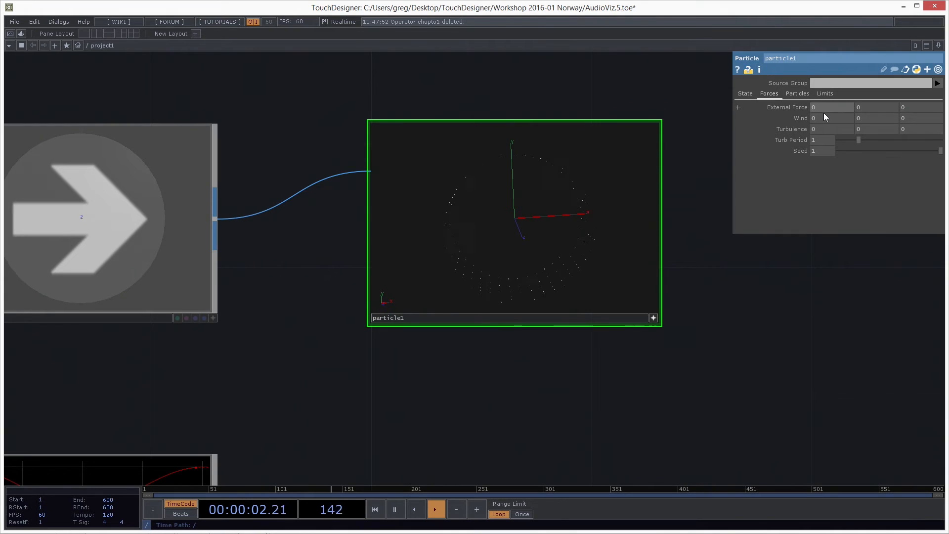
Turn off the bypass on chopto1 so the particles use its normals again
middle_drag(821, 110, 830, 98)
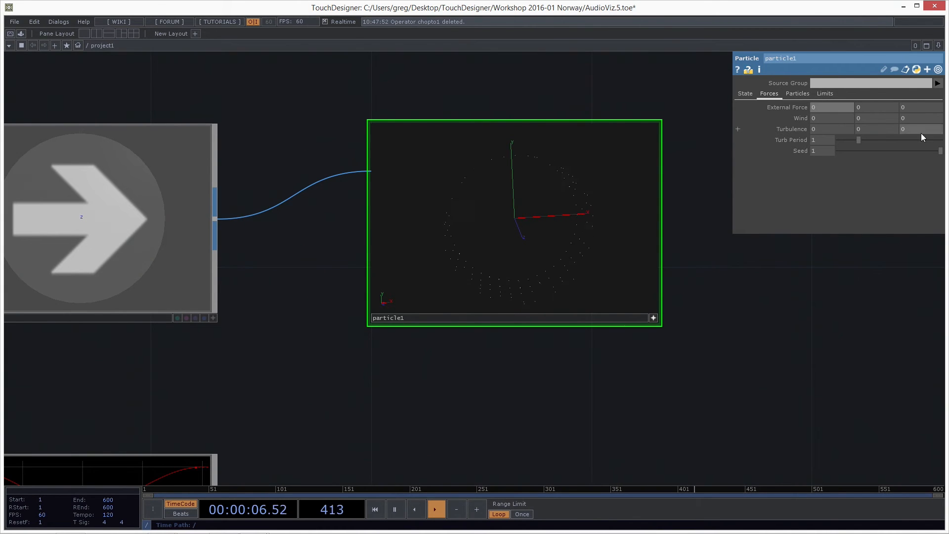
mouse_move(858, 131)
middle_down()
mouse_move(877, 115)
mouse_move(856, 118)
middle_up()
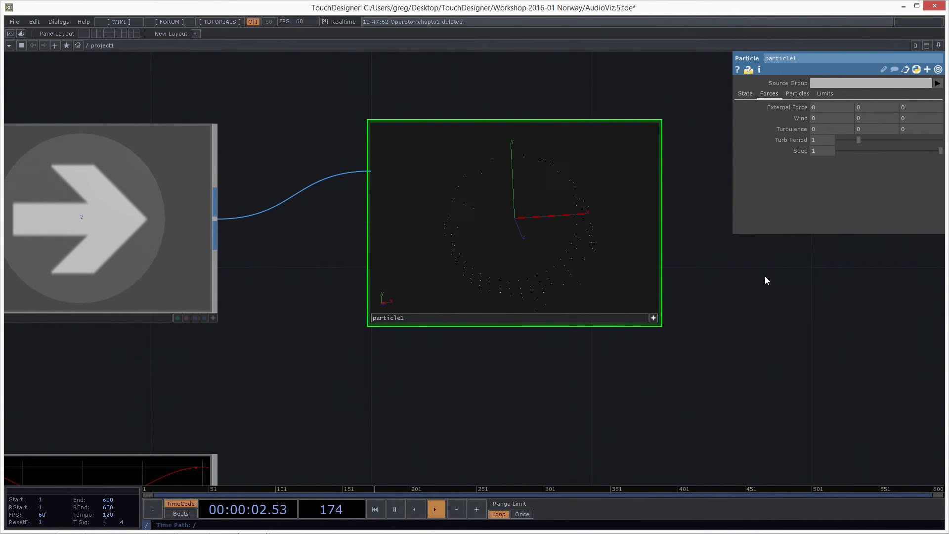
scroll(788, 279, down, 3)
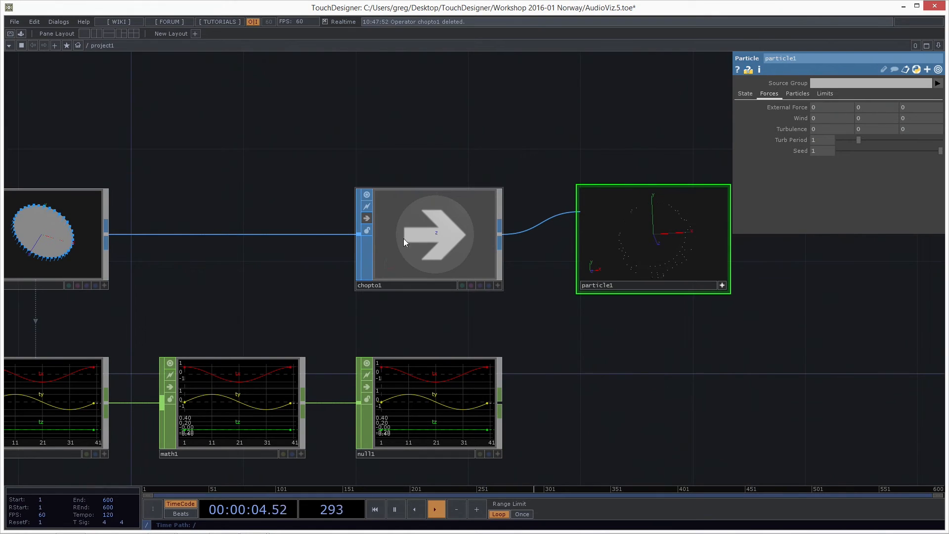
click(369, 218)
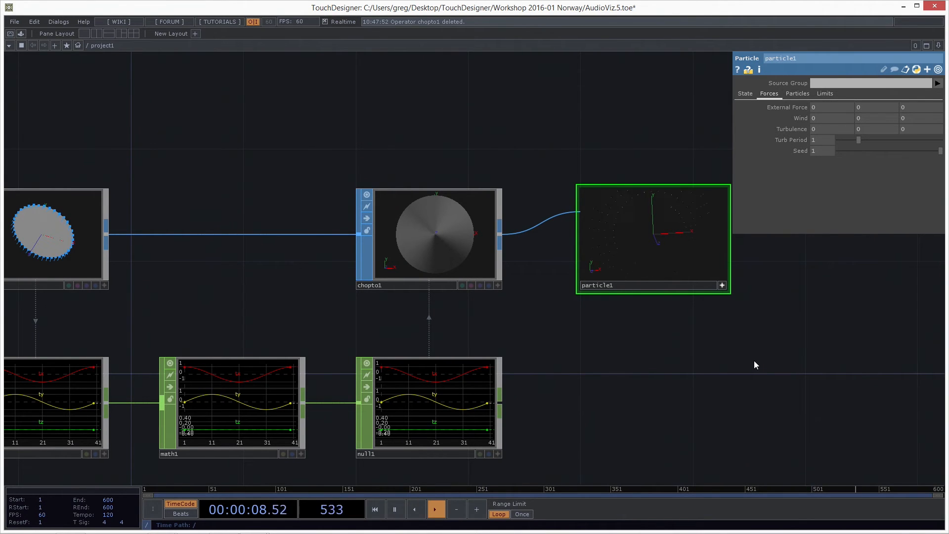
Raise math1's Multiply value to test how it affects particle speed
drag(612, 123, 630, 218)
click(796, 93)
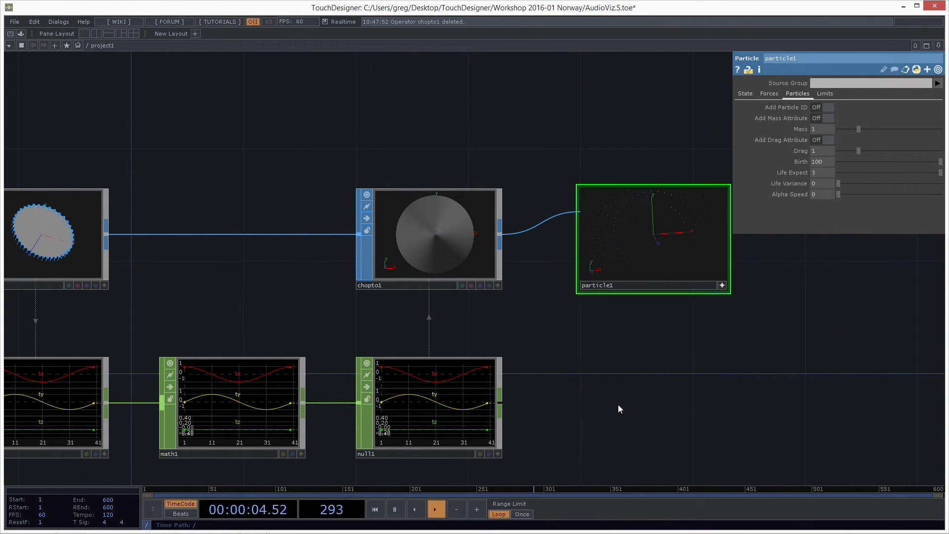
click(215, 404)
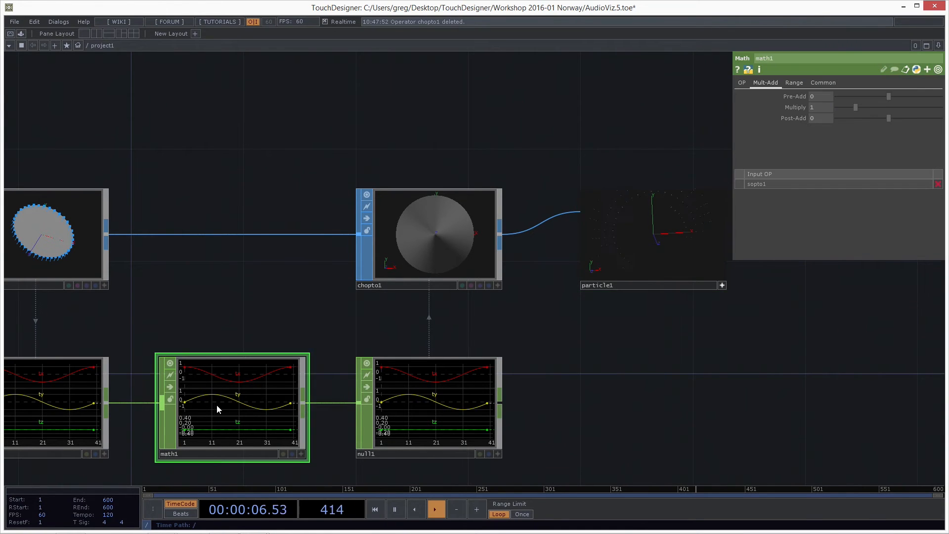
mouse_move(854, 107)
mouse_down()
mouse_move(882, 108)
mouse_move(872, 109)
mouse_up()
Examine particle1's force, state and particle settings and watch the particle motion in its viewer
click(617, 220)
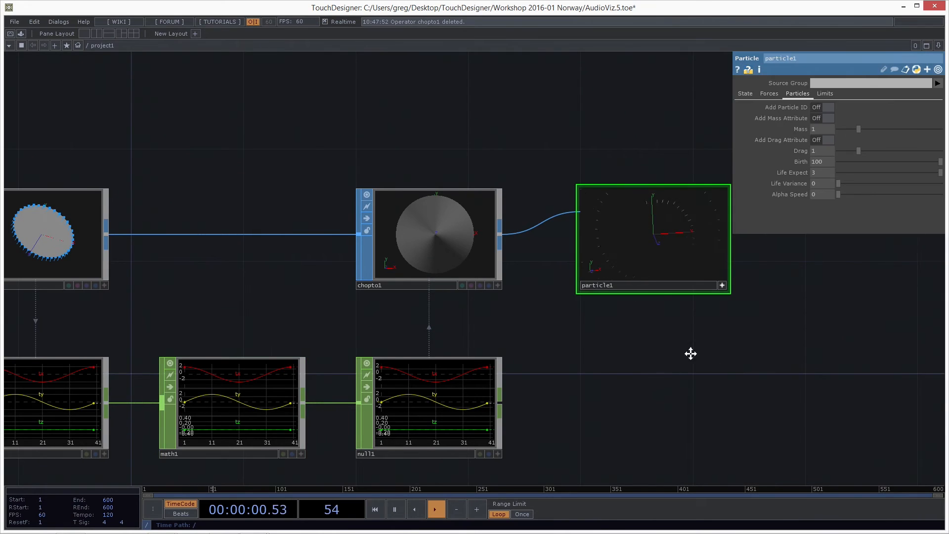
click(769, 93)
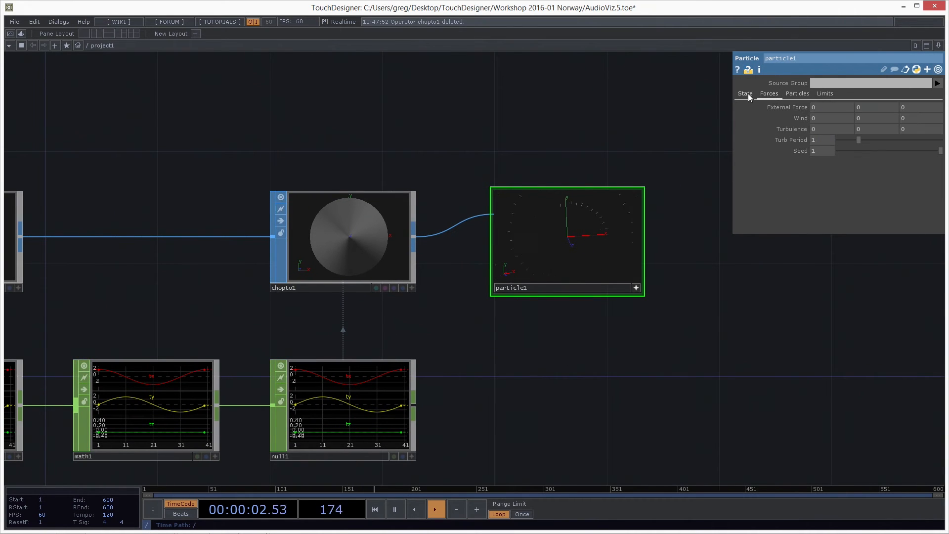
click(747, 94)
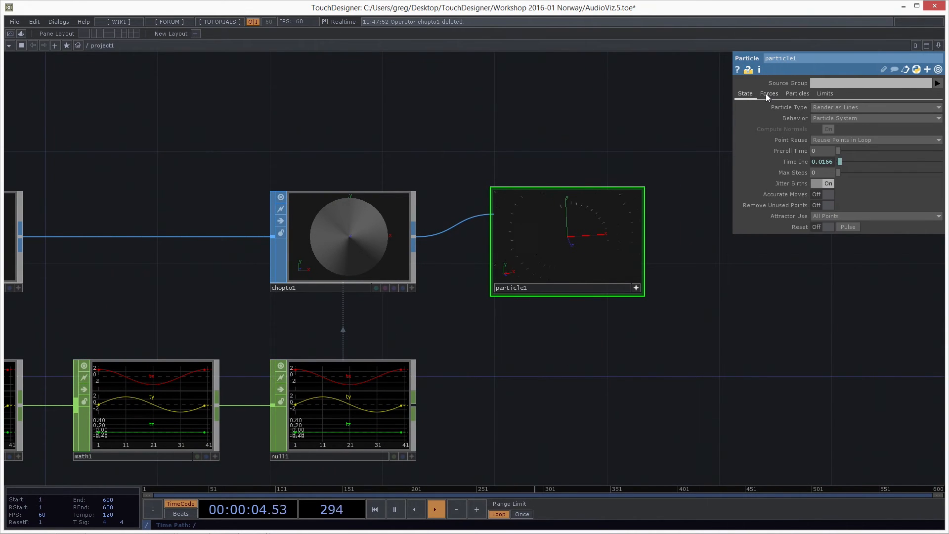
click(797, 93)
scroll(578, 276, up, 2)
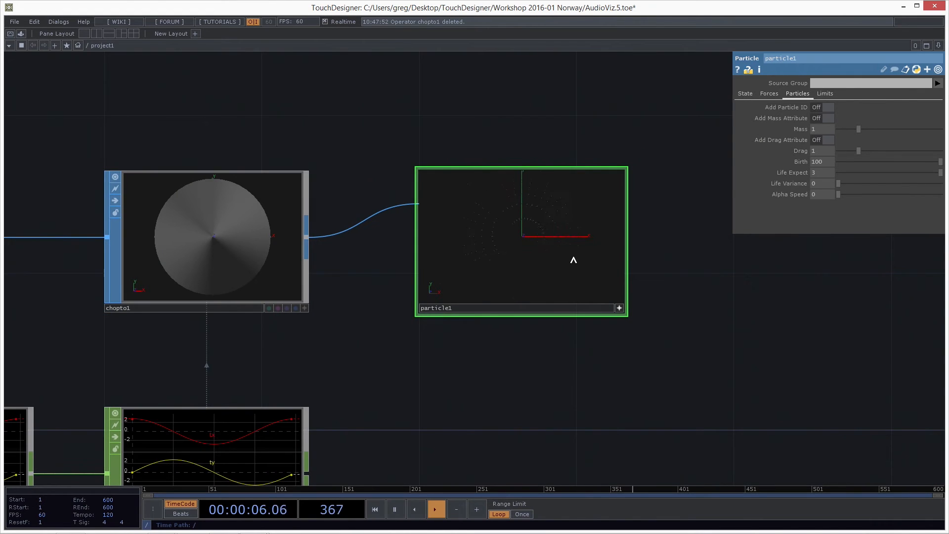
scroll(544, 360, down, 3)
scroll(574, 361, up, 2)
drag(479, 383, 529, 349)
Set math1's Multiply back to 1
click(176, 382)
scroll(419, 340, up, 2)
scroll(431, 345, down, 2)
mouse_move(873, 107)
mouse_down()
mouse_move(906, 108)
mouse_move(866, 107)
mouse_up()
click(829, 108)
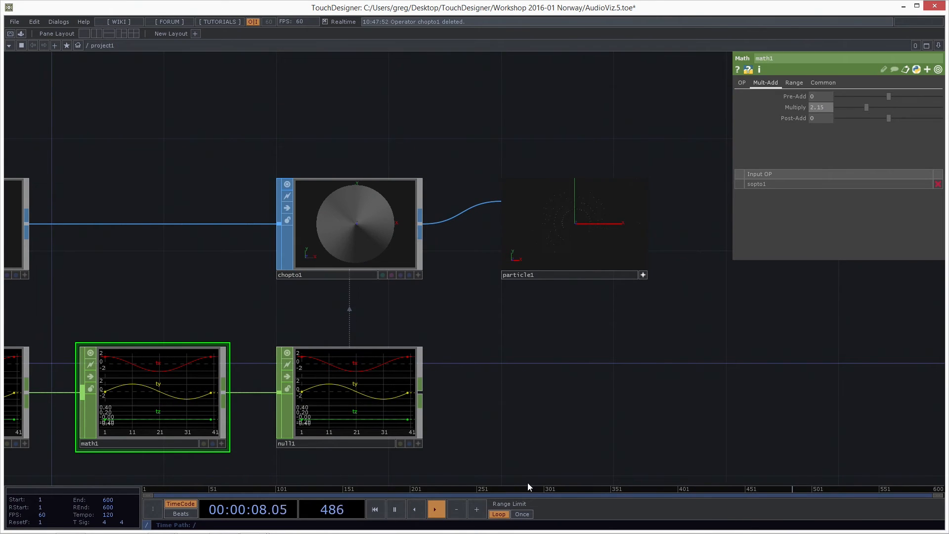
text(1)
key(Return)
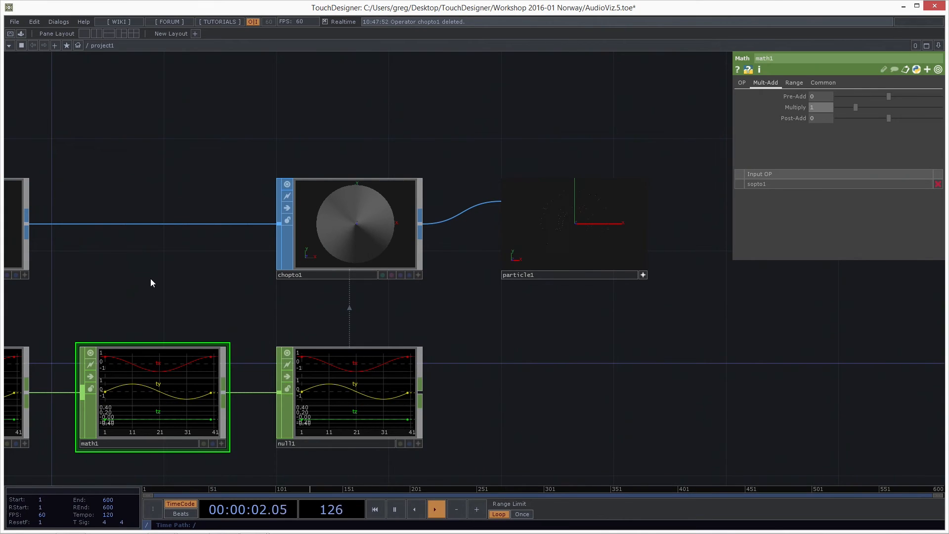
Deactivate particle1's interactive viewer and make free space in view after the particle operator
drag(151, 280, 176, 275)
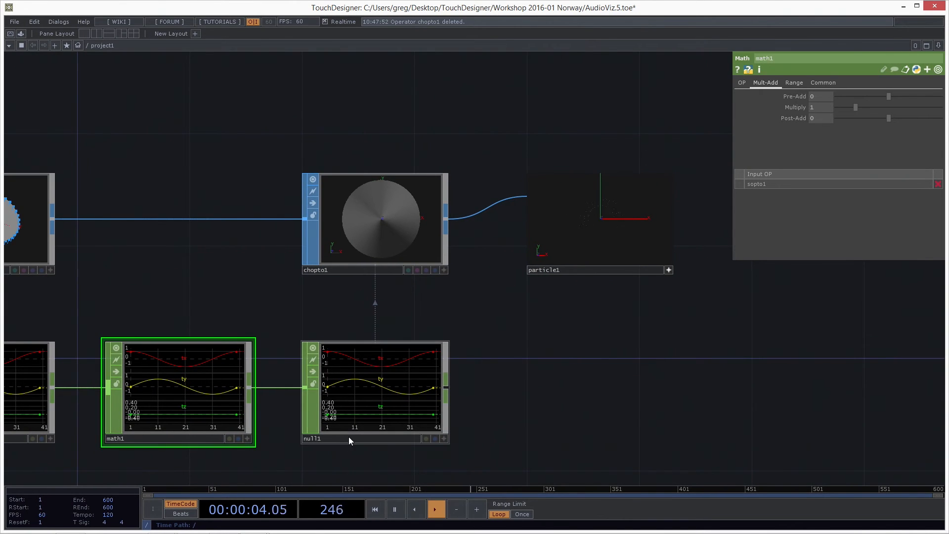
drag(742, 280, 529, 306)
click(492, 277)
drag(377, 275, 406, 275)
scroll(513, 277, up, 2)
scroll(527, 291, down, 2)
drag(586, 301, 536, 304)
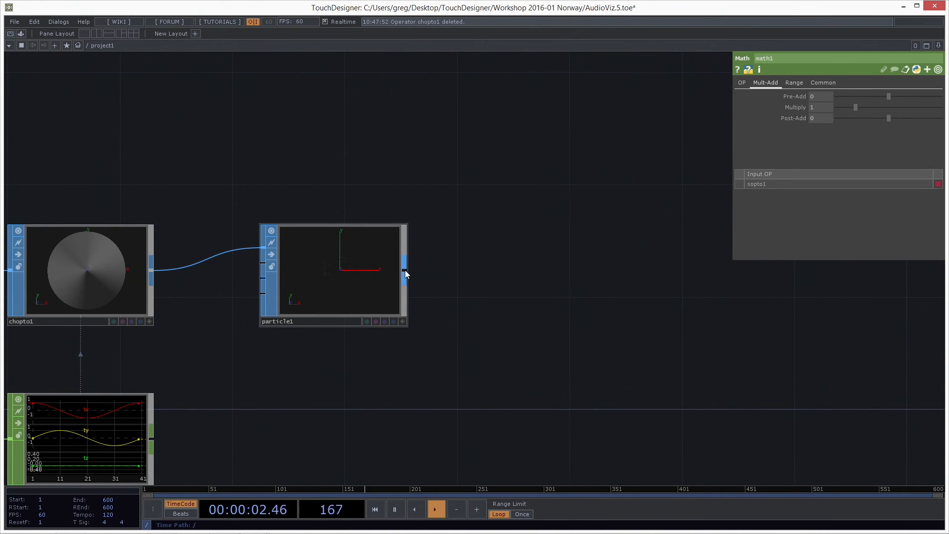
right_click(405, 269)
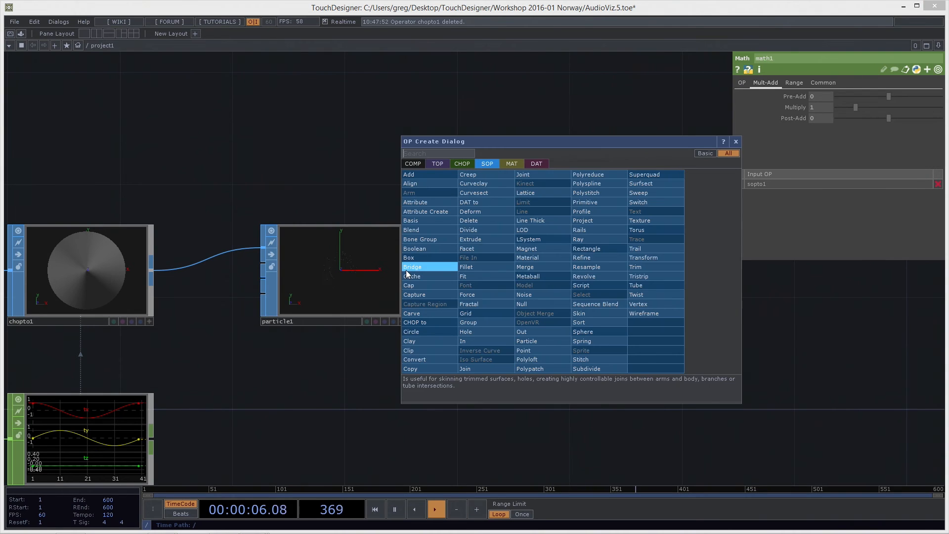
click(410, 163)
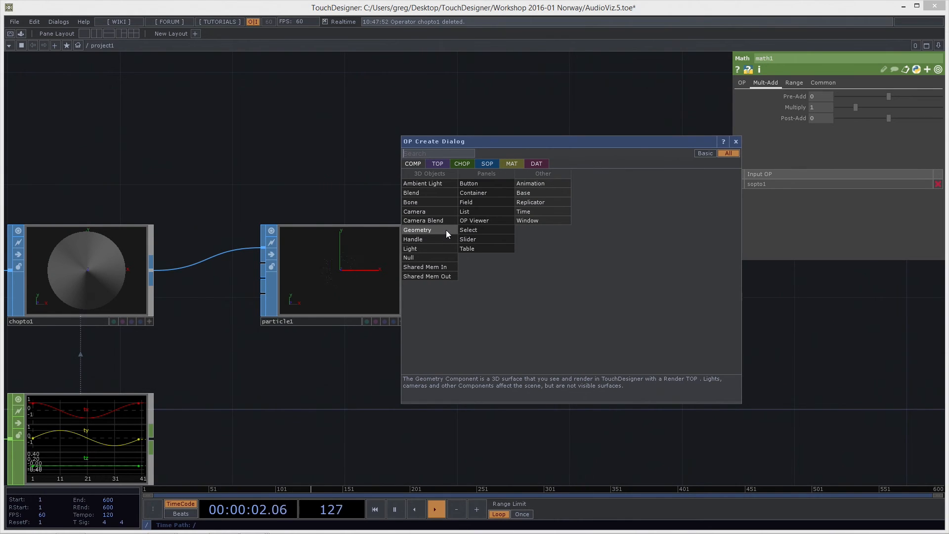
click(529, 102)
click(532, 223)
right_click(403, 270)
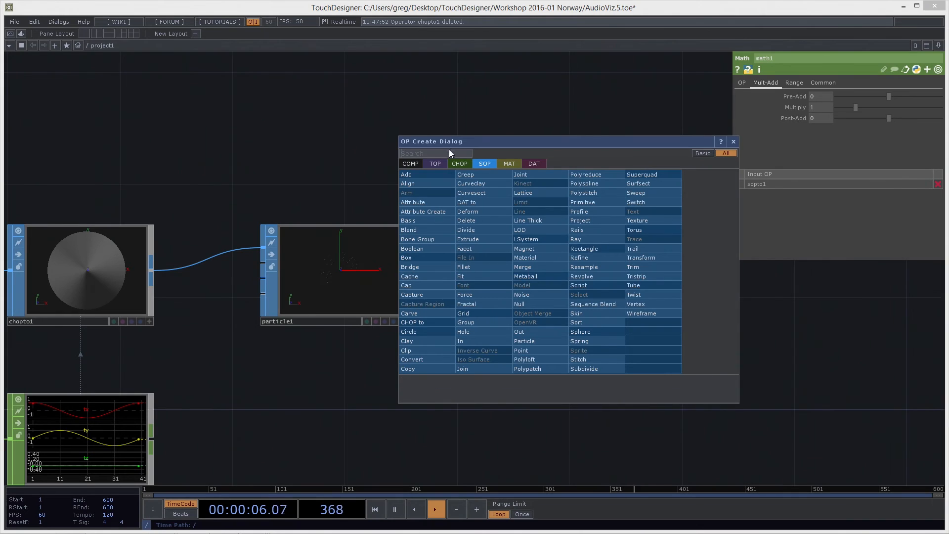
click(500, 127)
click(521, 168)
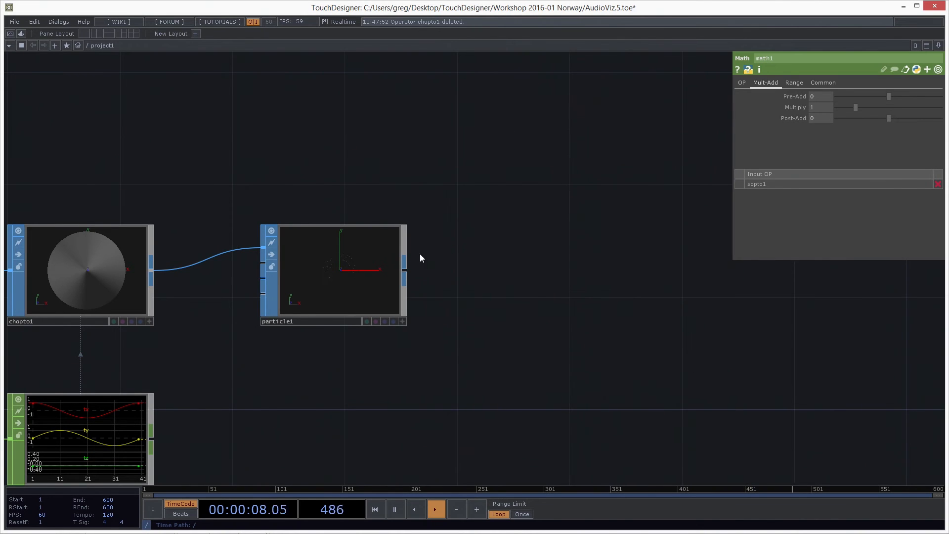
Add a Geometry COMP wired from particle1's output and position it beside particle1
right_click(405, 275)
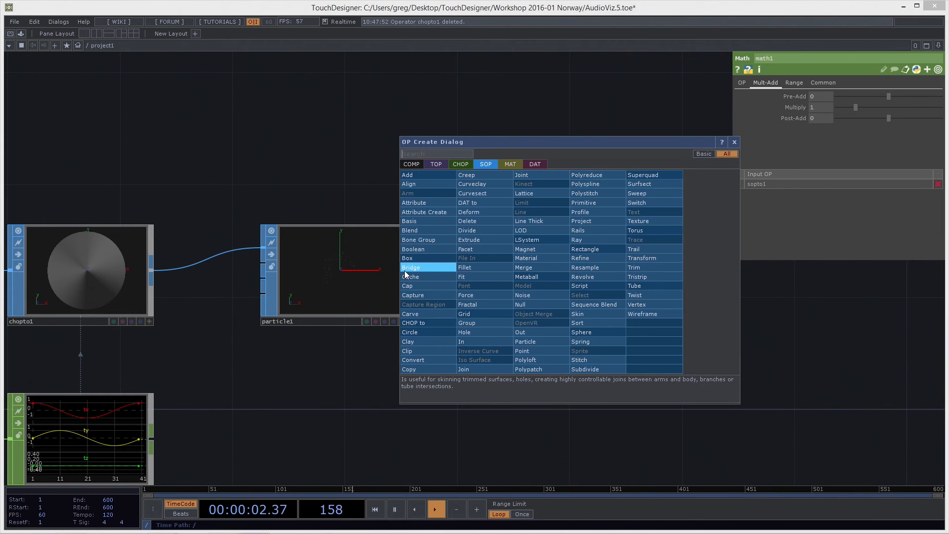
click(413, 167)
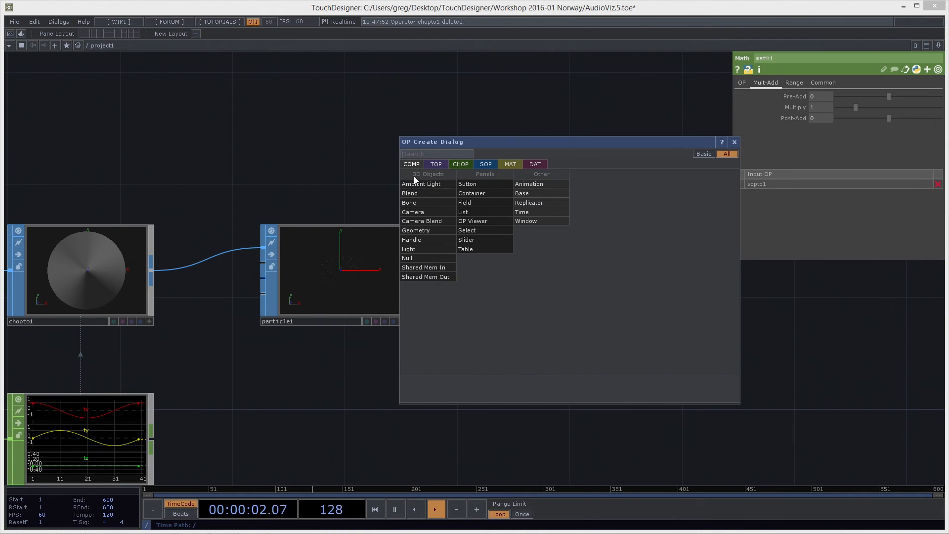
click(423, 231)
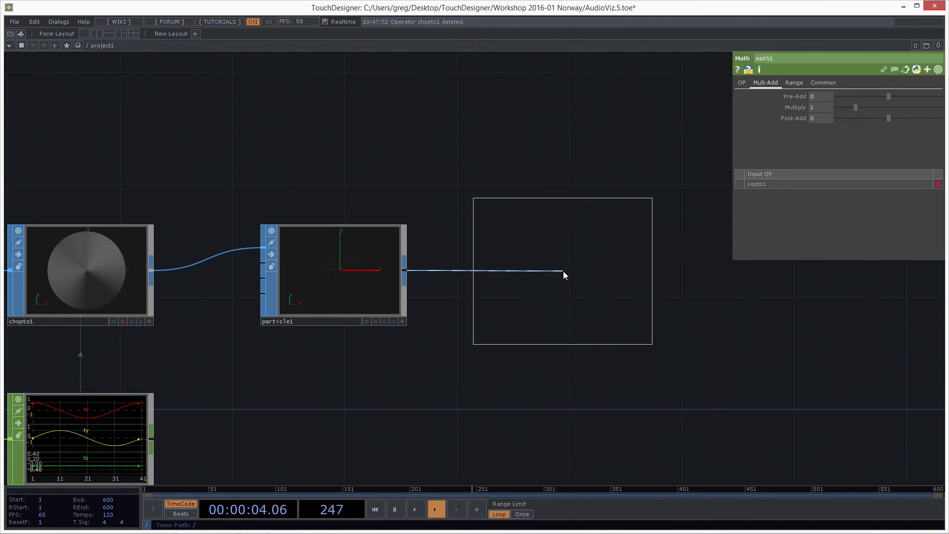
click(564, 271)
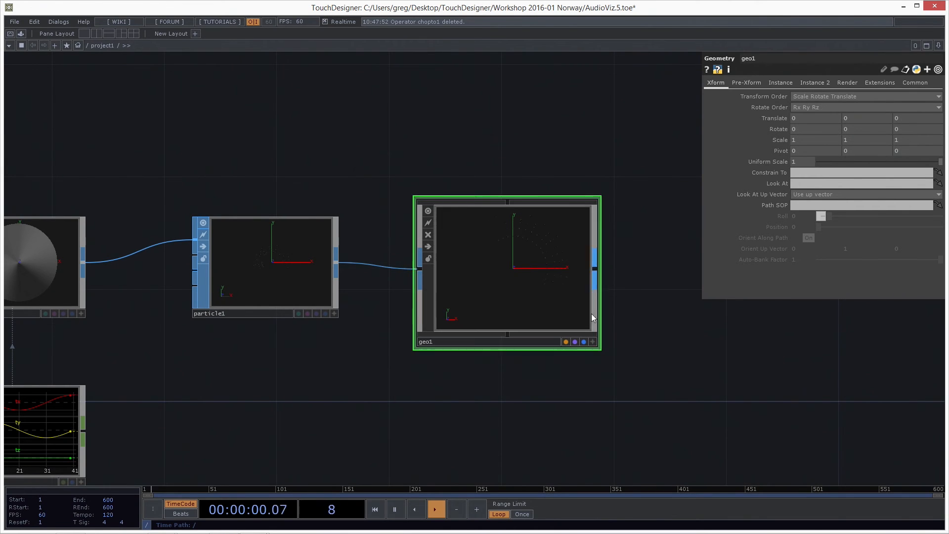
drag(517, 276, 517, 249)
drag(676, 295, 620, 351)
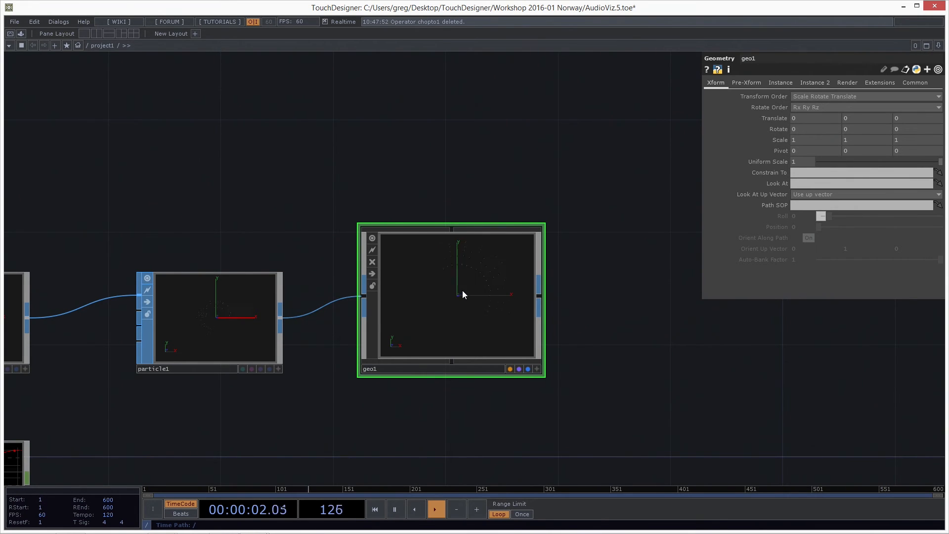
drag(460, 294, 470, 301)
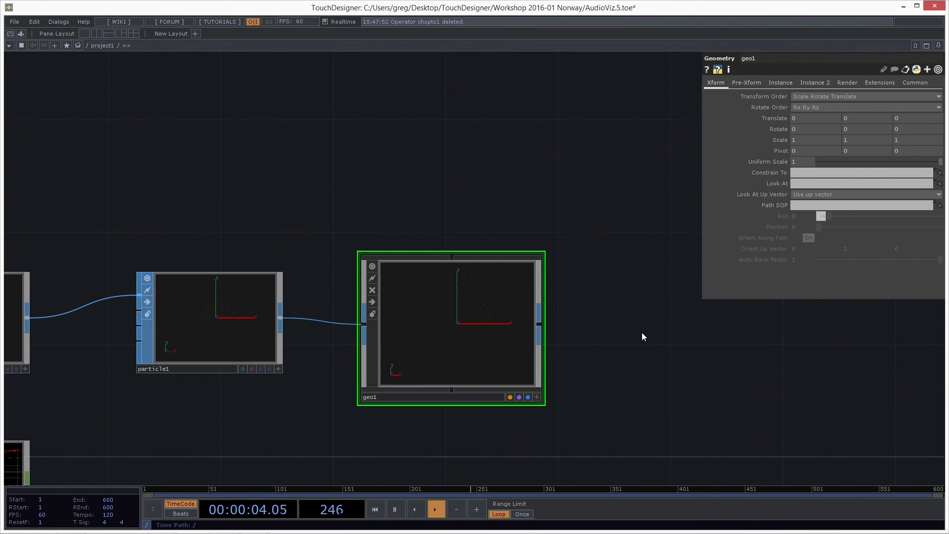
drag(592, 265, 503, 270)
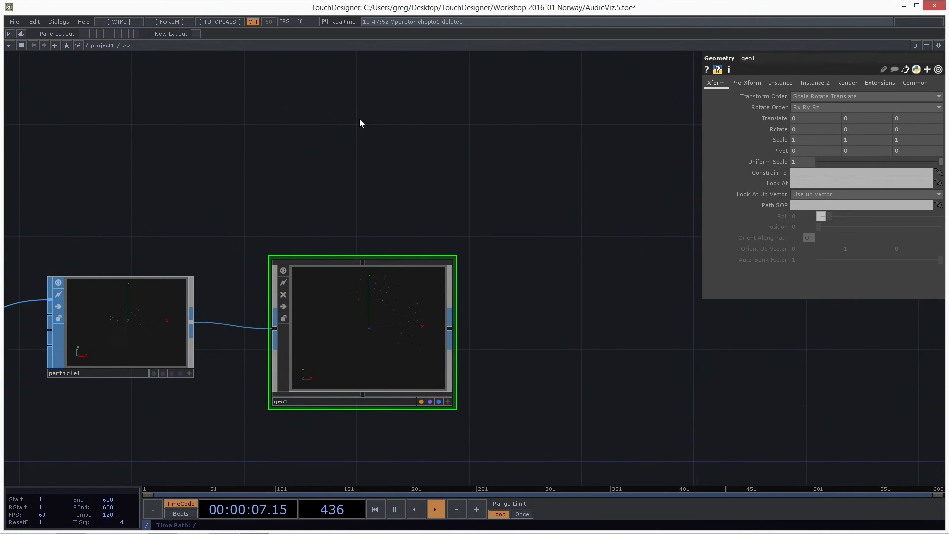
Add a Camera COMP directly above geo1
key(Tab)
click(218, 178)
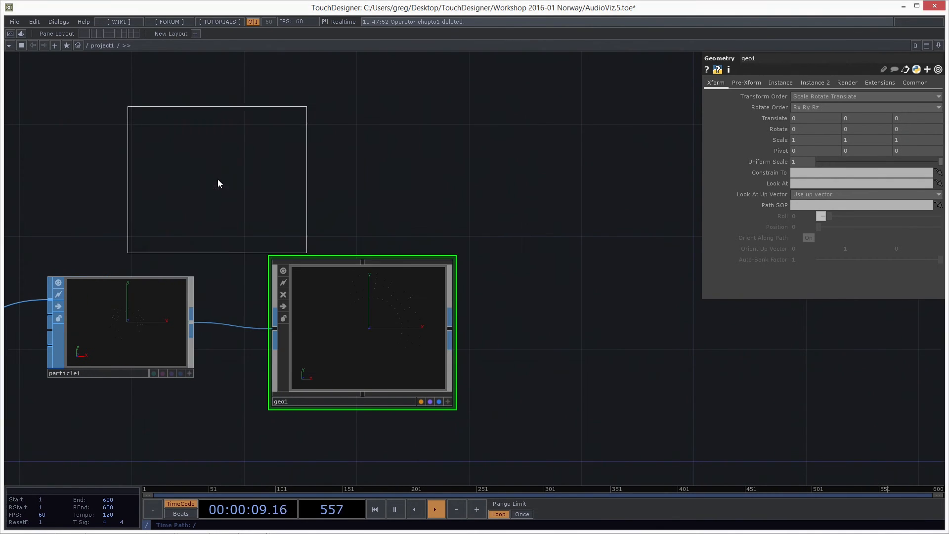
click(362, 148)
scroll(362, 151, down, 4)
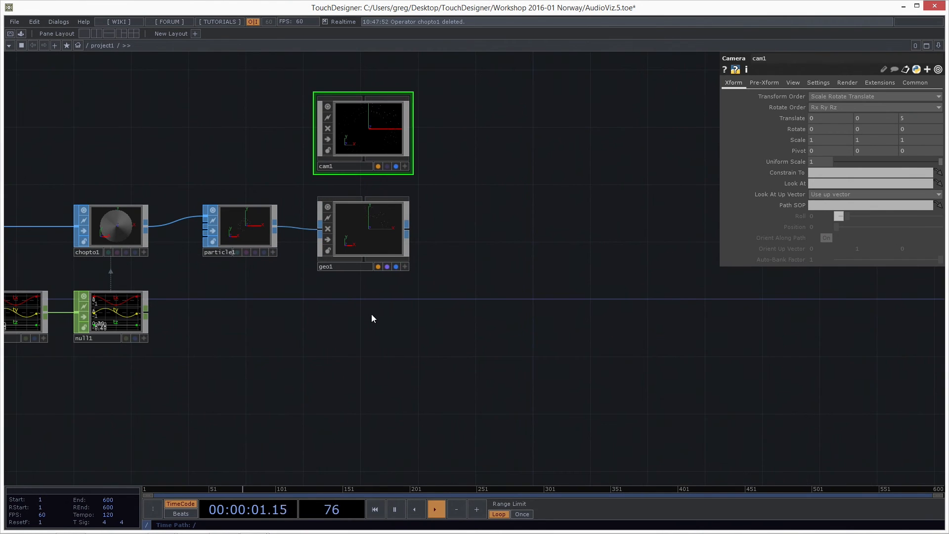
Add a Light COMP directly below geo1
key(Tab)
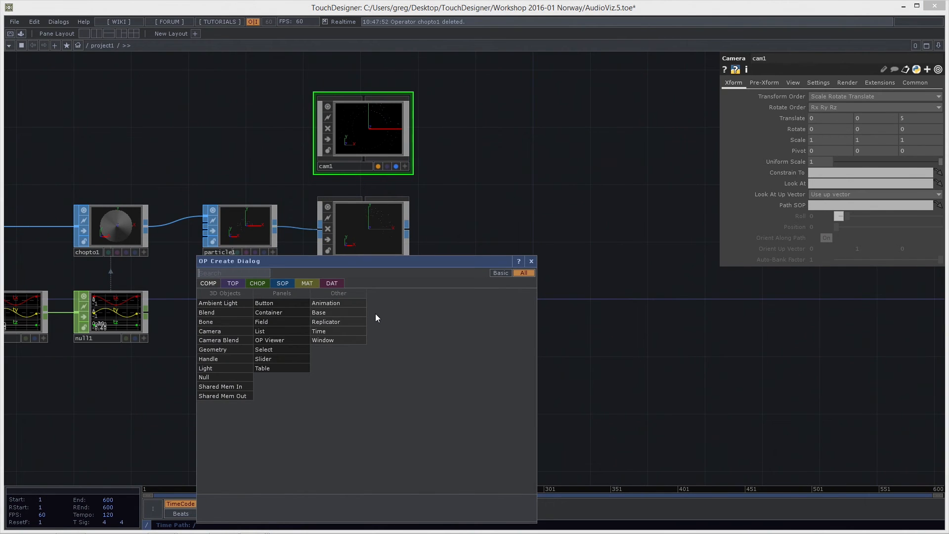
click(226, 368)
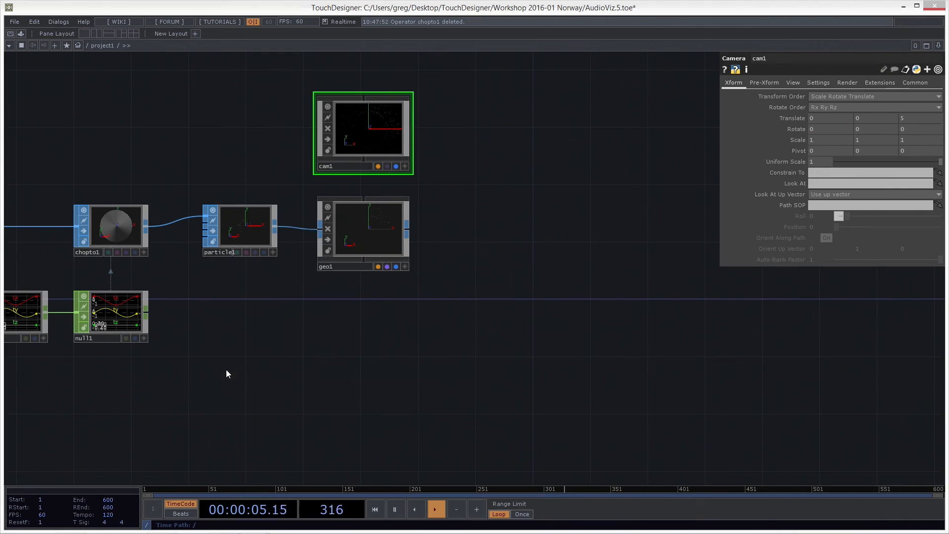
click(361, 329)
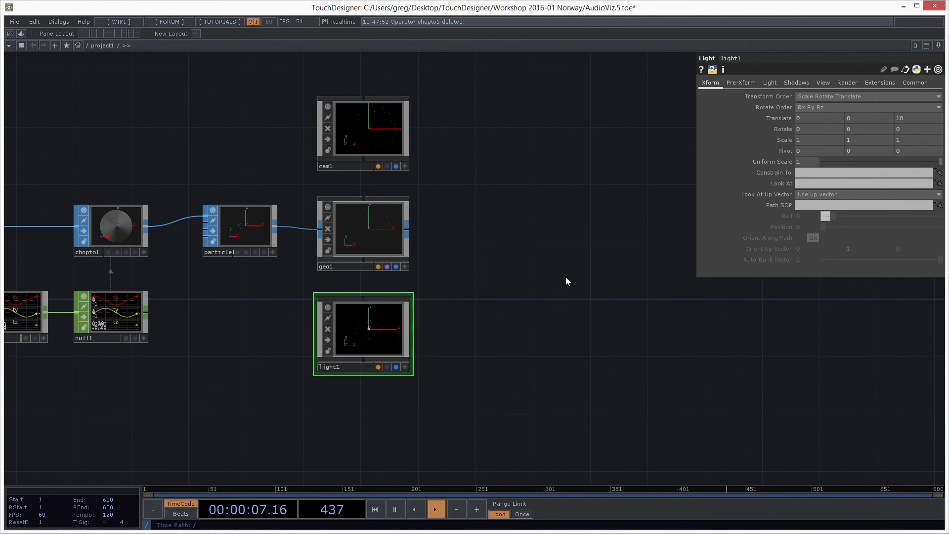
Add a Render TOP beside geo1, in the free space between the camera and light rows
scroll(497, 232, up, 2)
key(Tab)
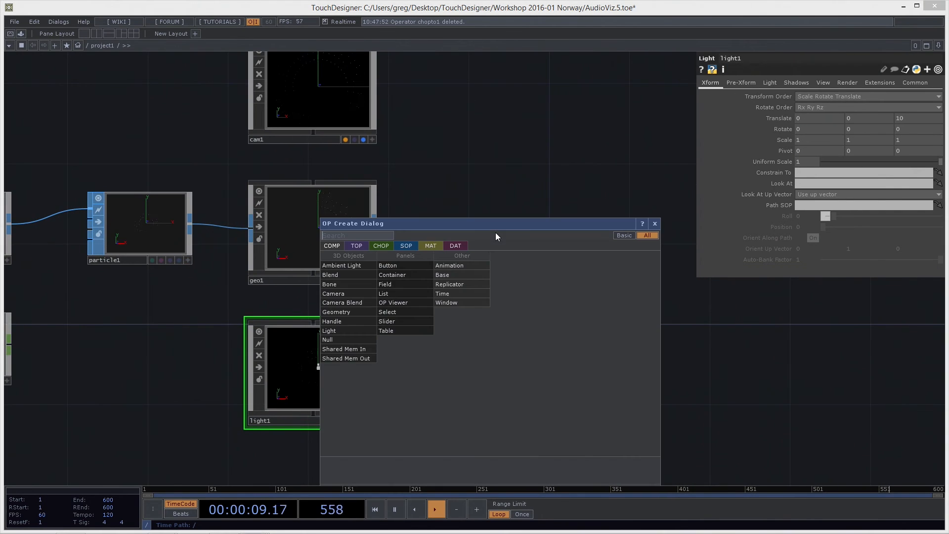
click(533, 210)
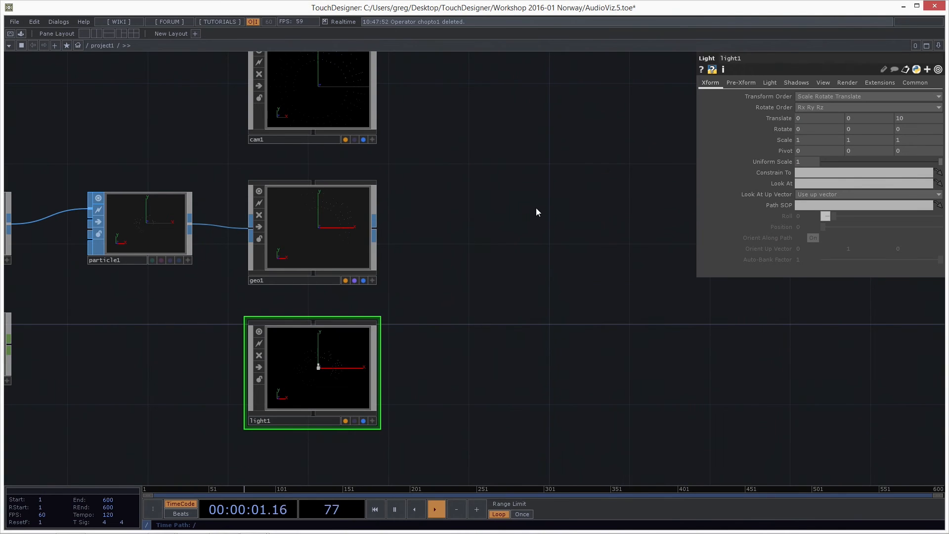
key(Tab)
click(398, 224)
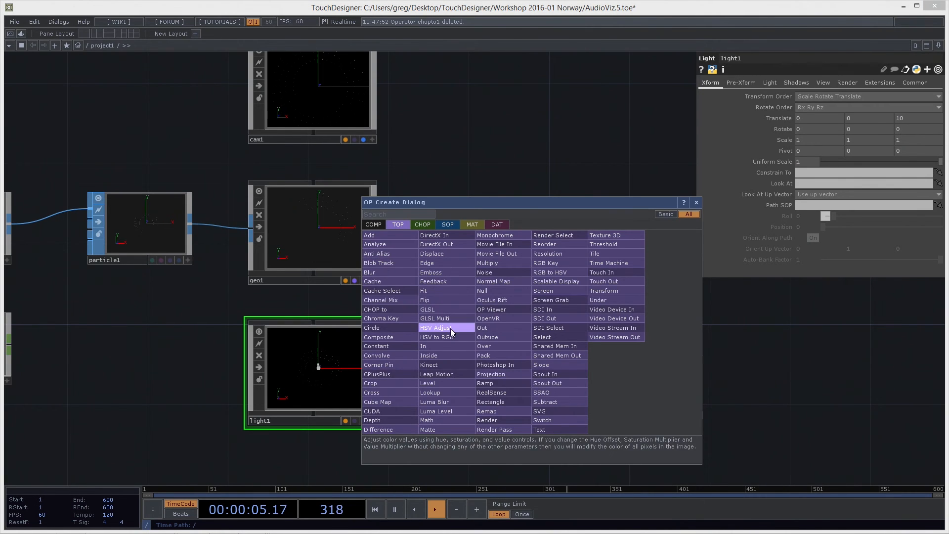
text(ren)
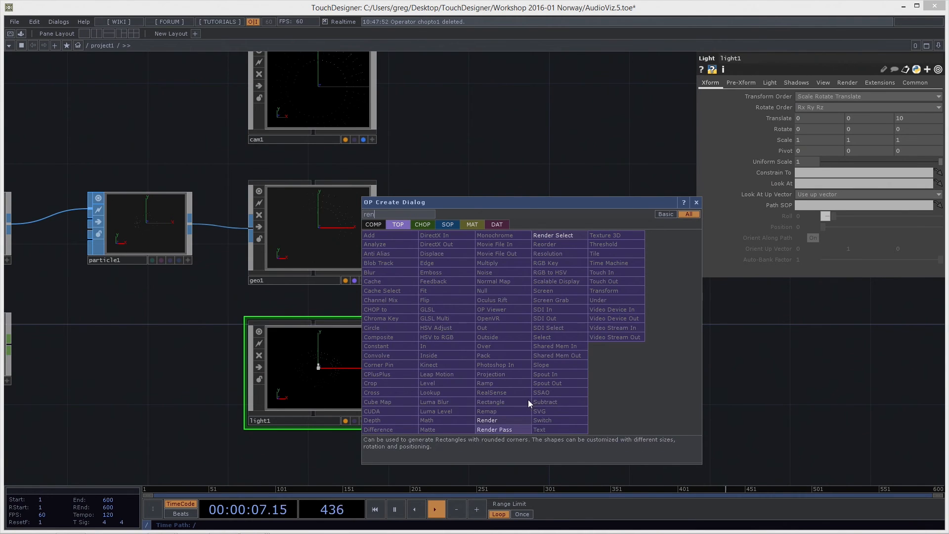
click(509, 420)
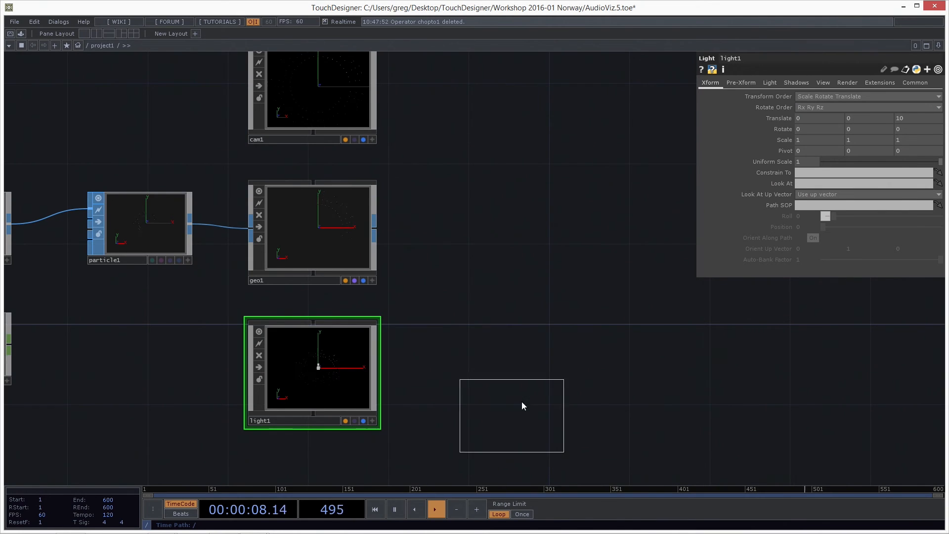
click(506, 236)
Hide the parameter window so the network around render1 is unobstructed
scroll(519, 237, up, 8)
scroll(561, 248, down, 2)
scroll(565, 253, down, 3)
key(p)
key(p)
key(p)
key(p)
key(p)
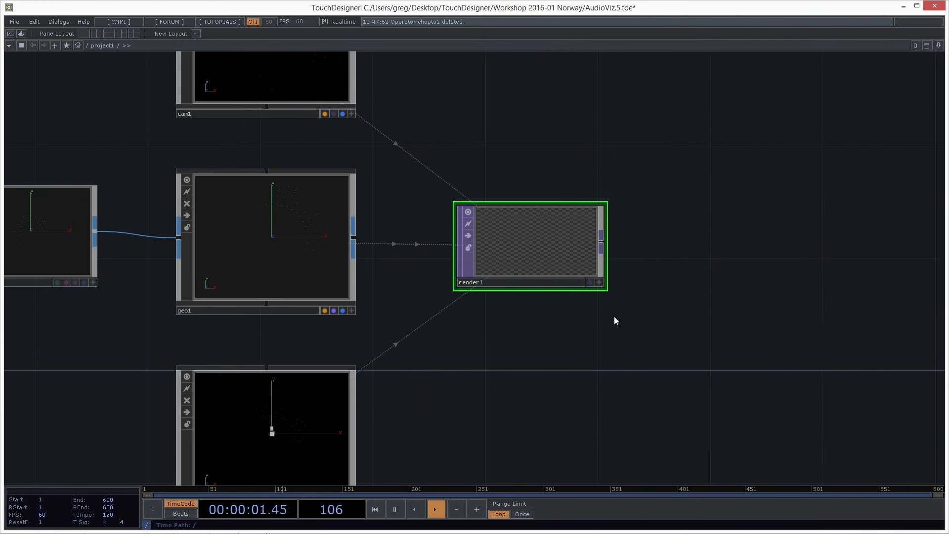
key(p)
key(p)
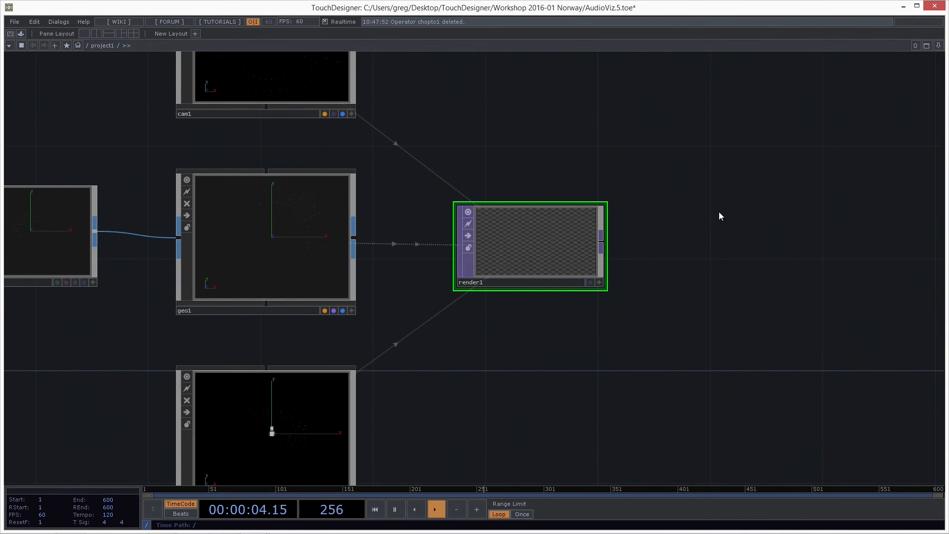
Display render1's output as the background of the network editor
click(590, 282)
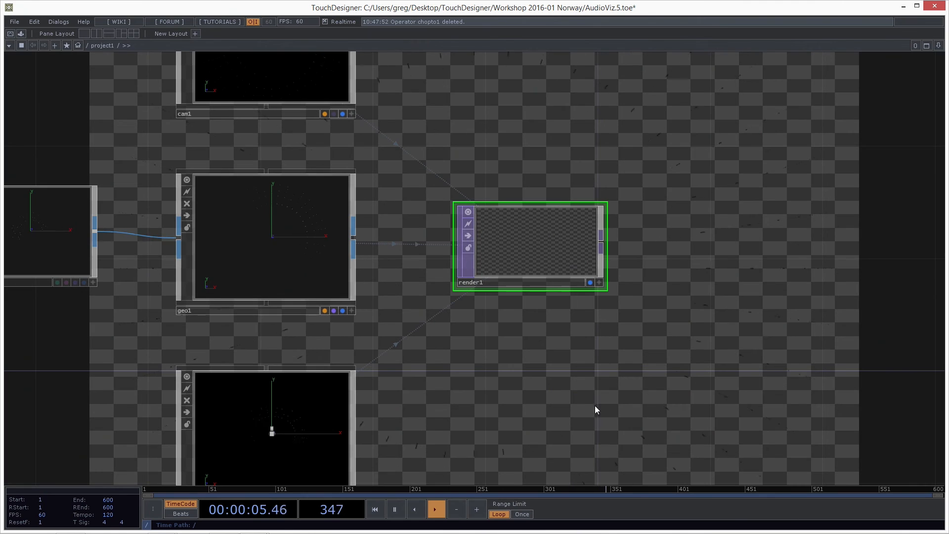
drag(555, 388, 733, 352)
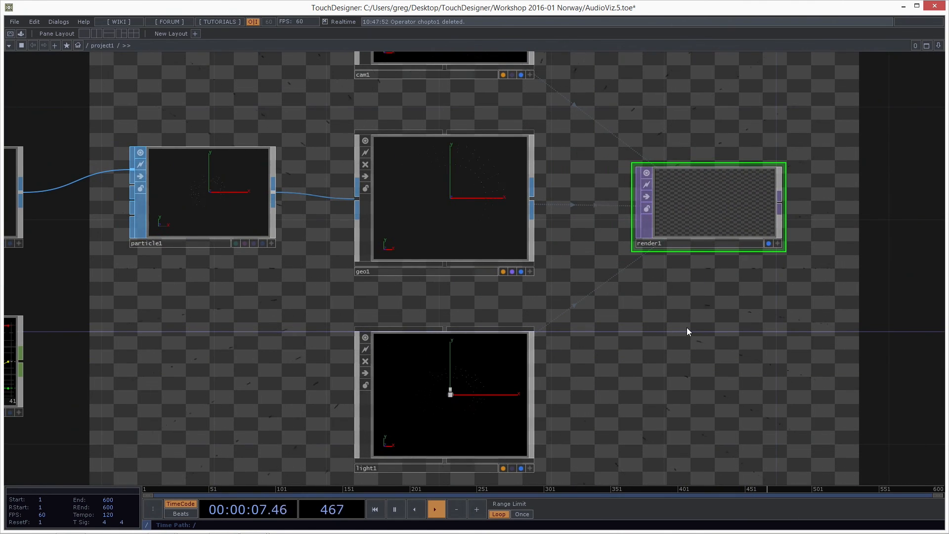
scroll(770, 205, up, 3)
scroll(771, 204, up, 3)
scroll(758, 221, down, 5)
drag(753, 323, 706, 331)
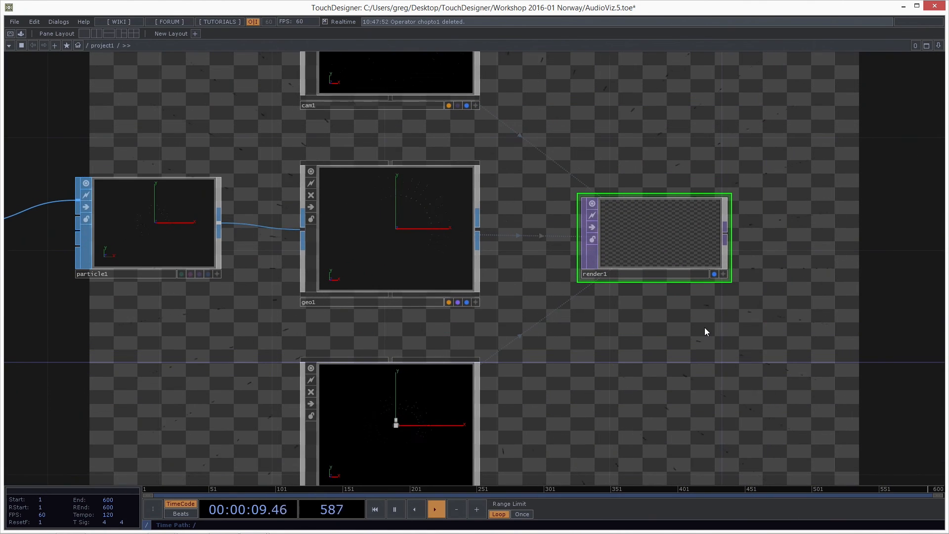
scroll(546, 318, down, 3)
scroll(592, 383, up, 2)
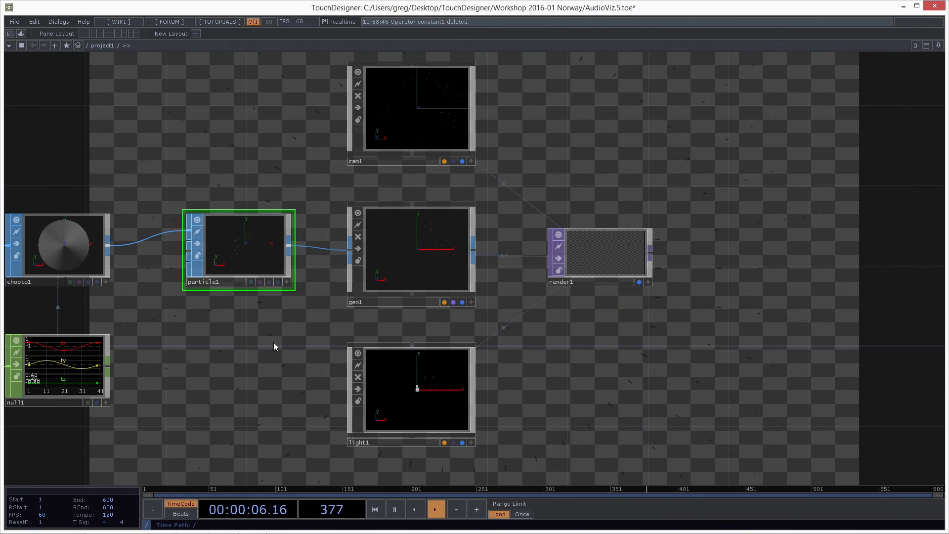
Add a Constant MAT in the free space below particle1
key(Tab)
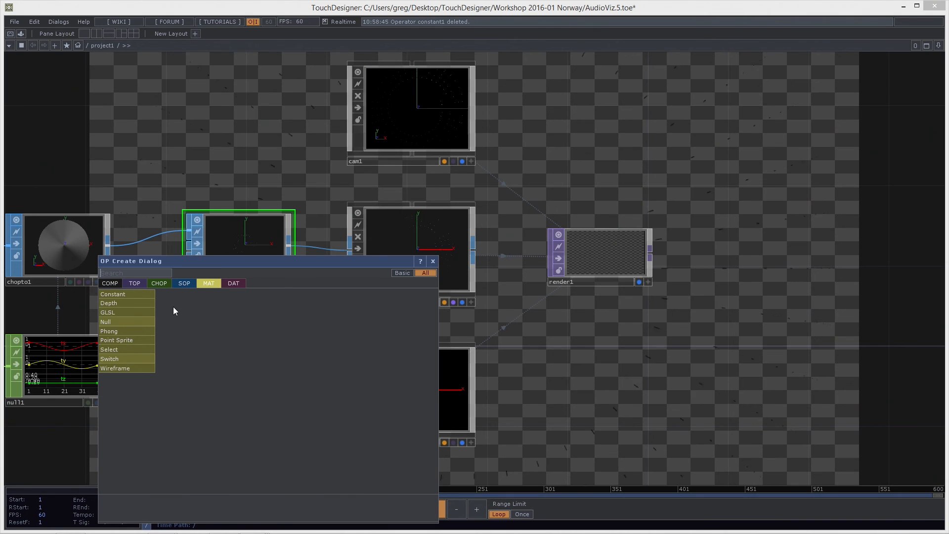
click(144, 295)
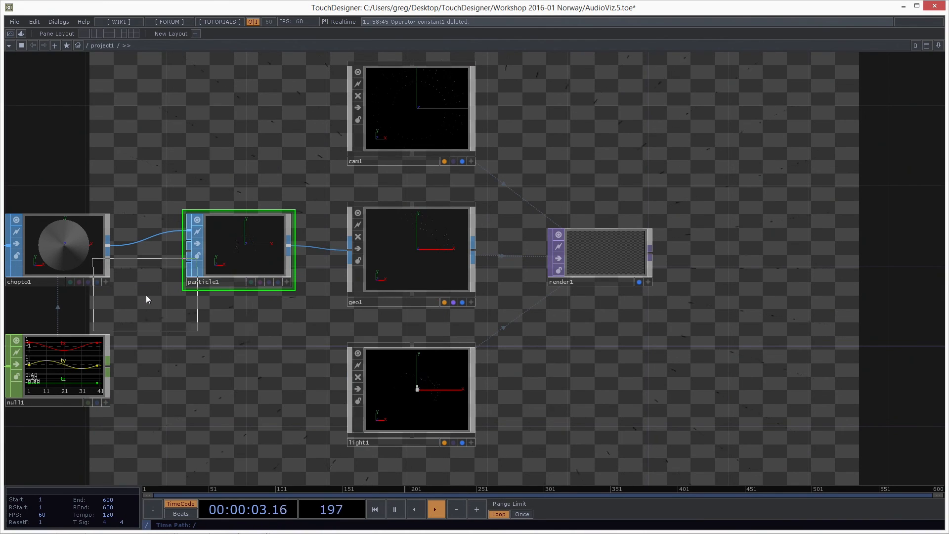
click(271, 379)
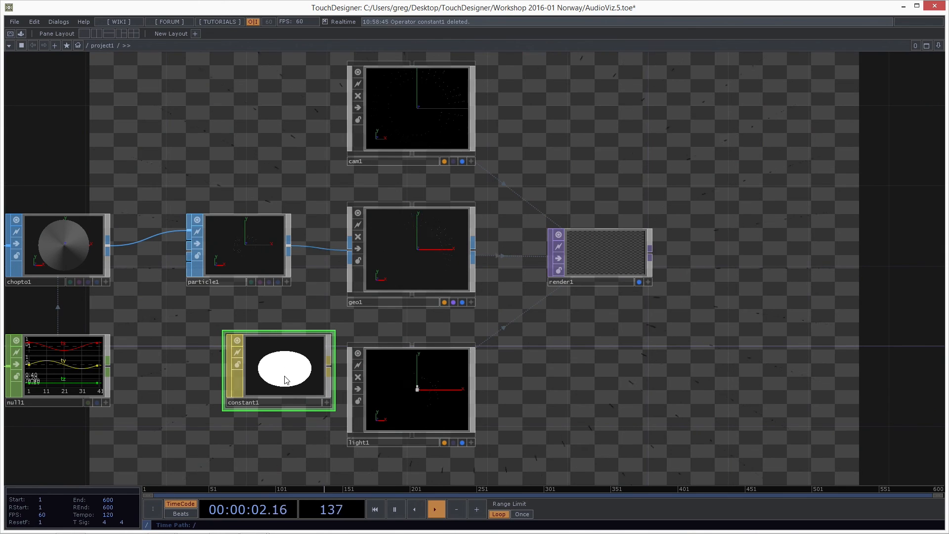
Delete light1 and move constant1 into its place directly below geo1
click(428, 390)
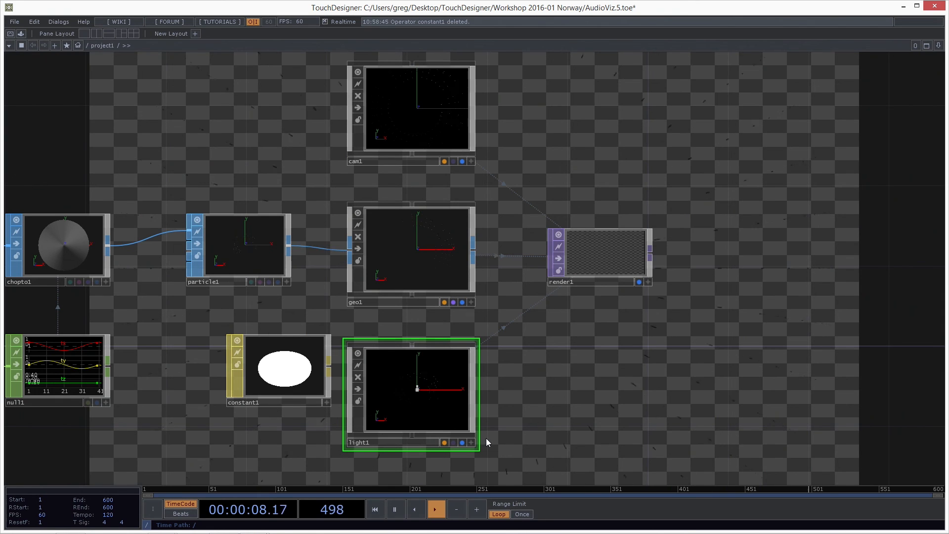
key(Delete)
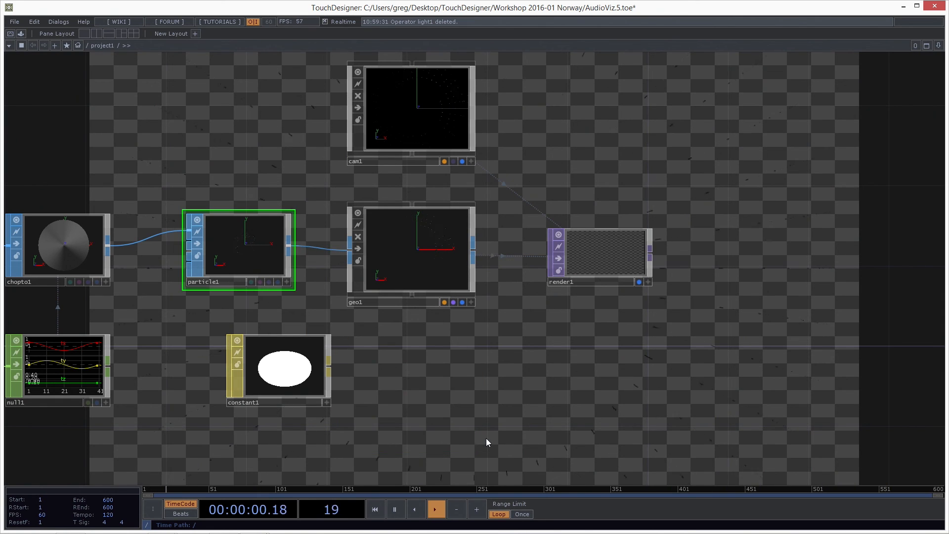
drag(662, 354, 607, 349)
drag(221, 351, 341, 330)
drag(469, 368, 360, 386)
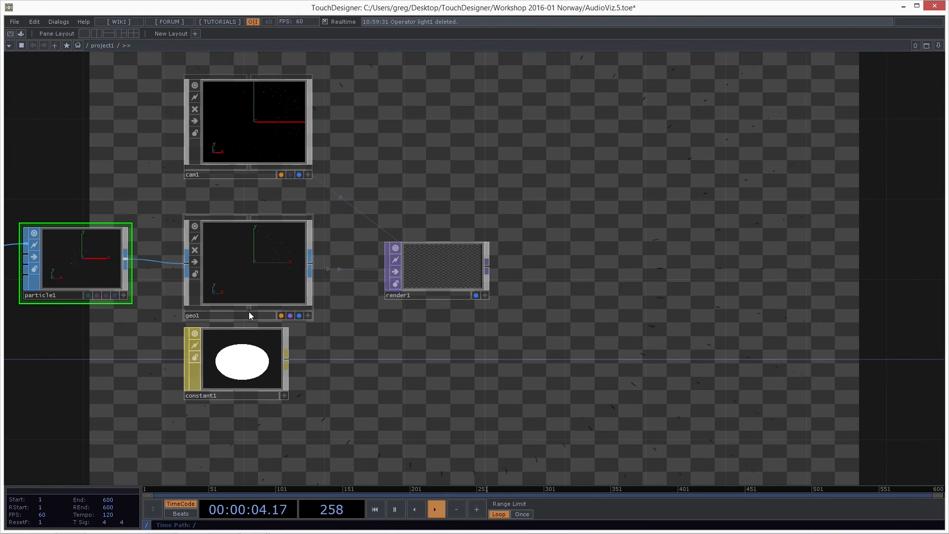
mouse_move(245, 363)
mouse_down()
mouse_move(204, 424)
mouse_move(253, 430)
mouse_move(274, 390)
mouse_move(258, 390)
mouse_move(261, 372)
mouse_up()
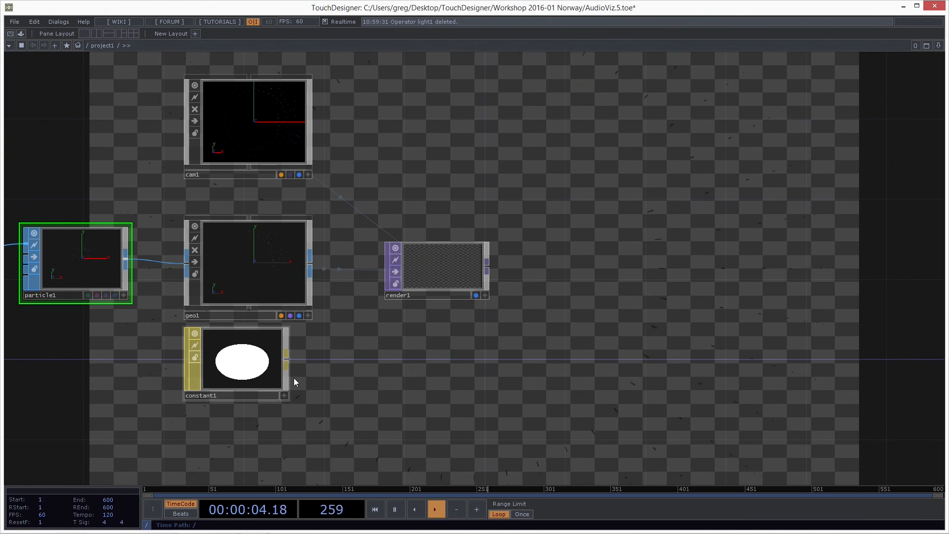
Assign constant1 as geo1's render material and leave a small gap between the two operators
click(260, 281)
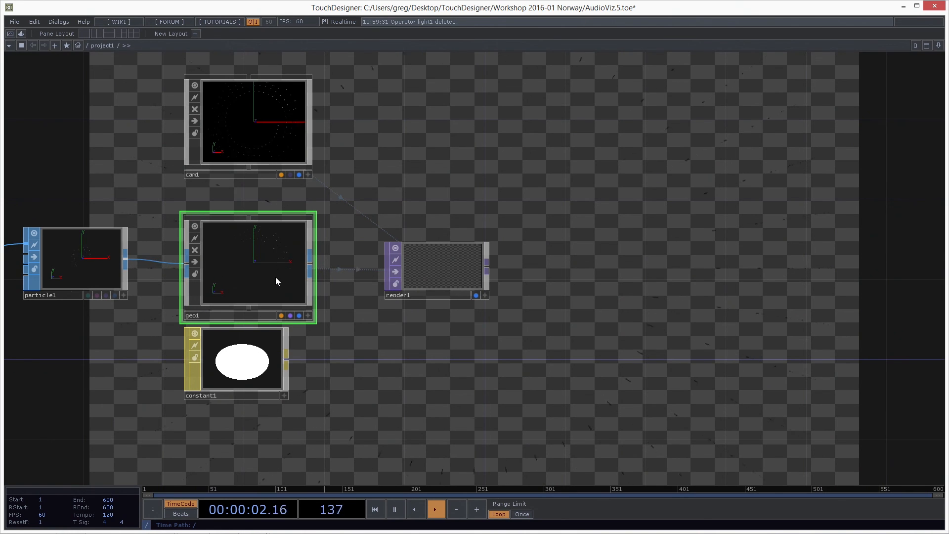
key(p)
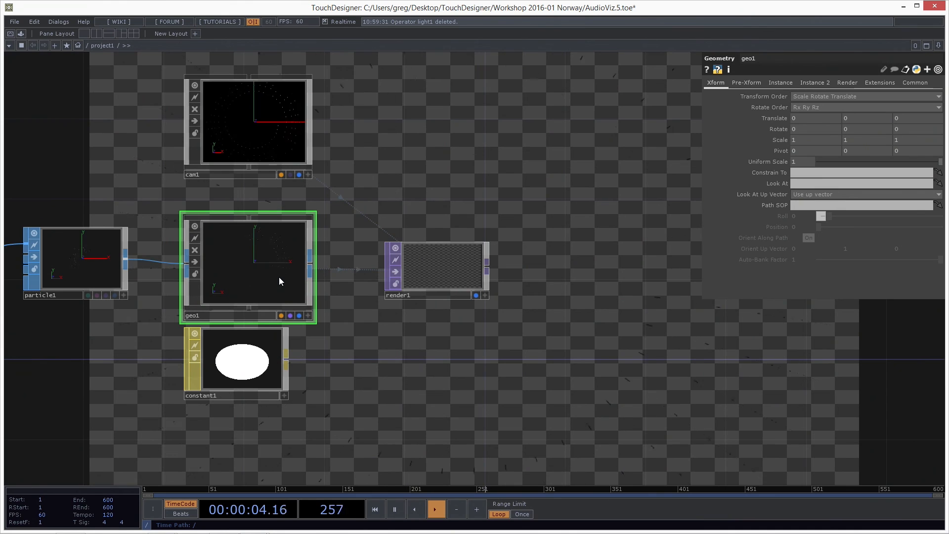
click(748, 84)
click(842, 83)
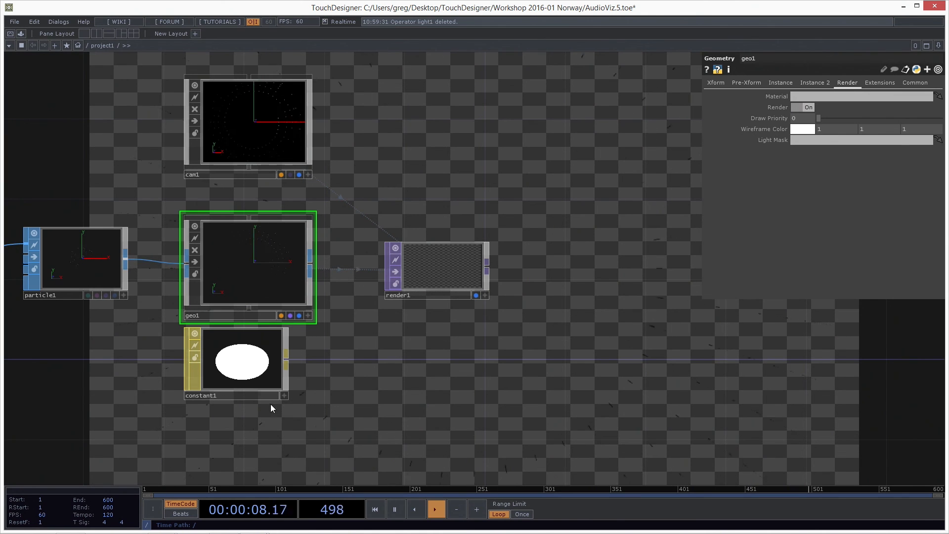
drag(253, 372, 251, 377)
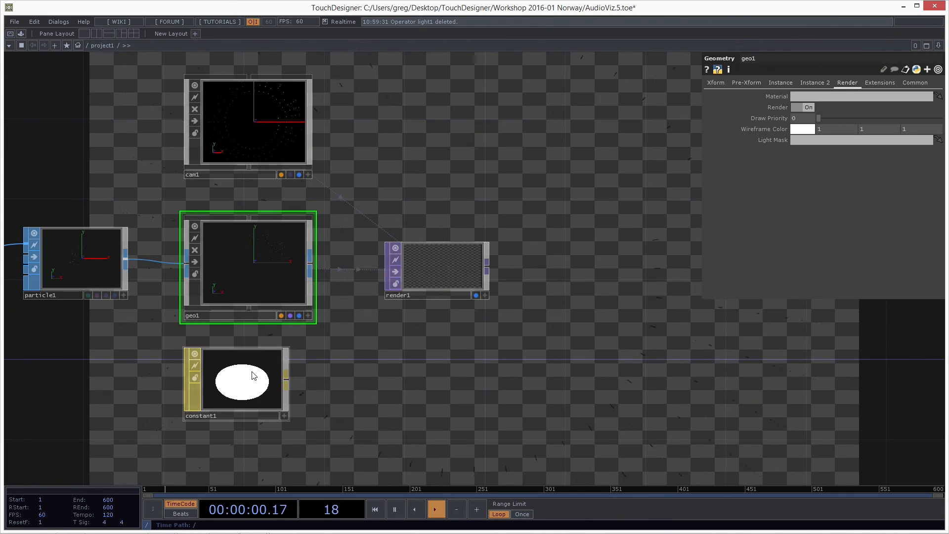
drag(236, 396, 823, 95)
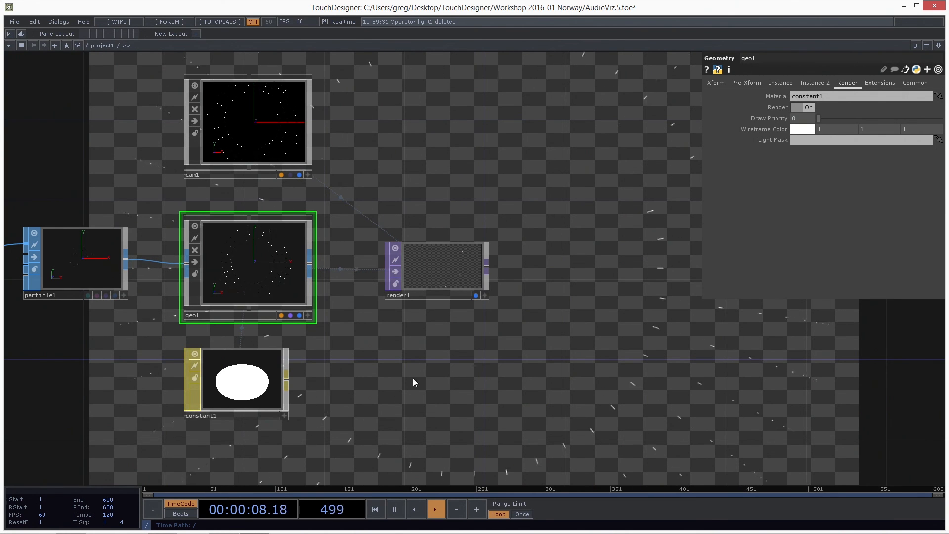
Compare constant1's color and alpha parameters with geo1's material assignment
click(245, 399)
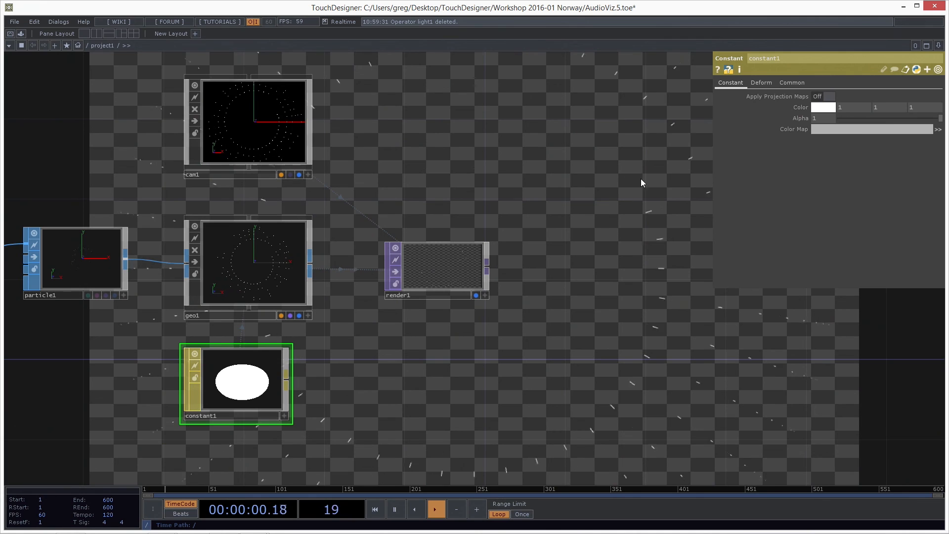
click(251, 254)
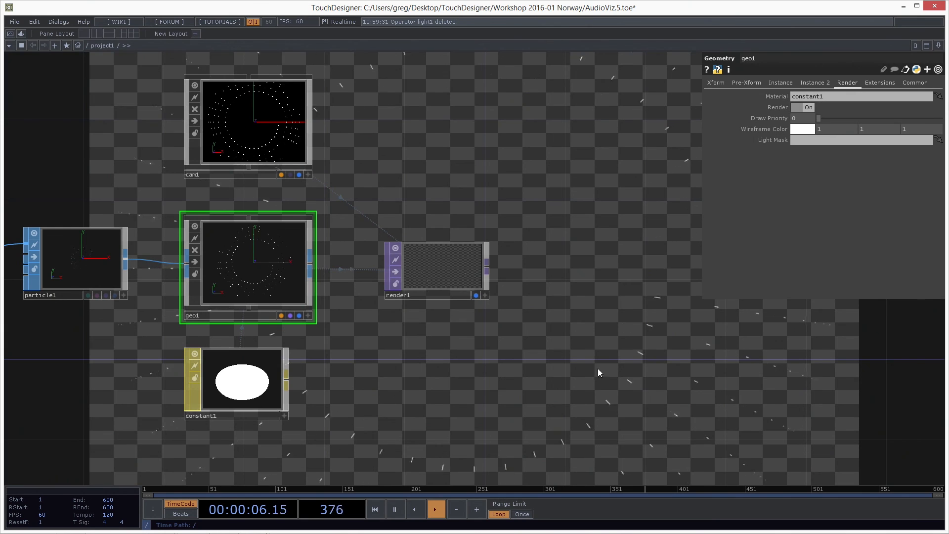
click(236, 382)
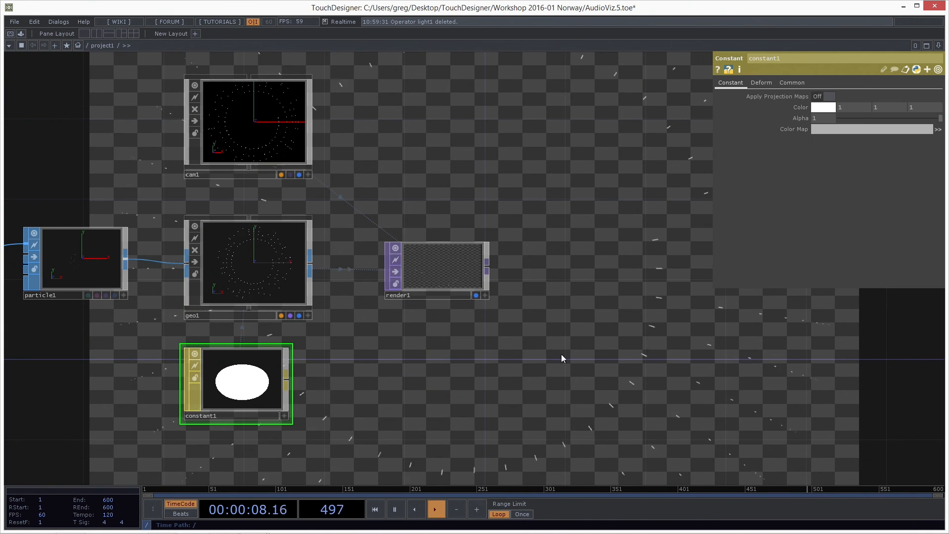